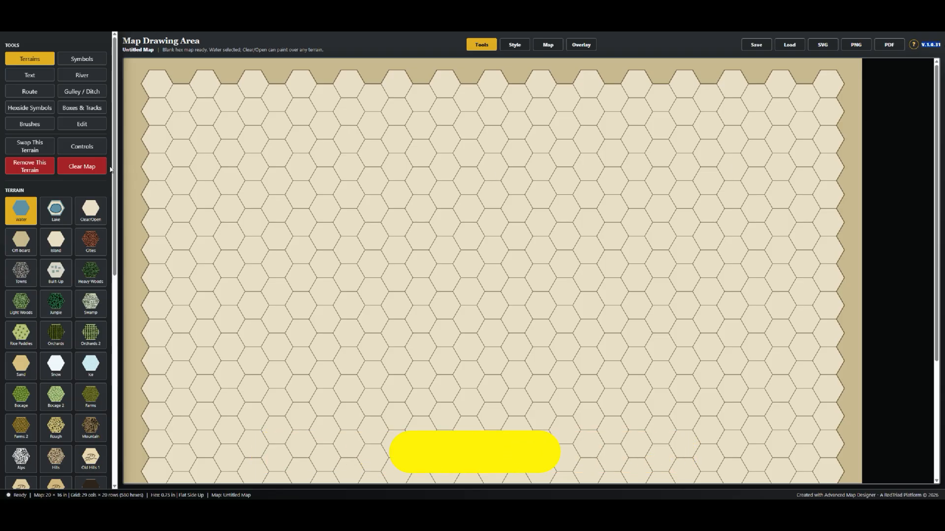
- Select the Symbols tool, compare the App and User symbol sets, and leave the User set showing
{"action": "left_click", "coordinate": [88, 62]}
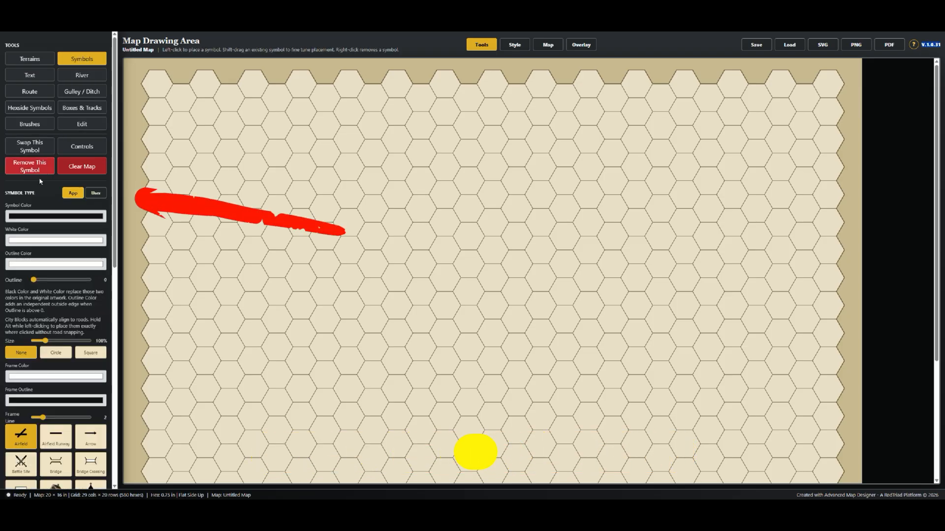
{"action": "left_click_drag", "start_coordinate": [6, 193], "coordinate": [44, 199]}
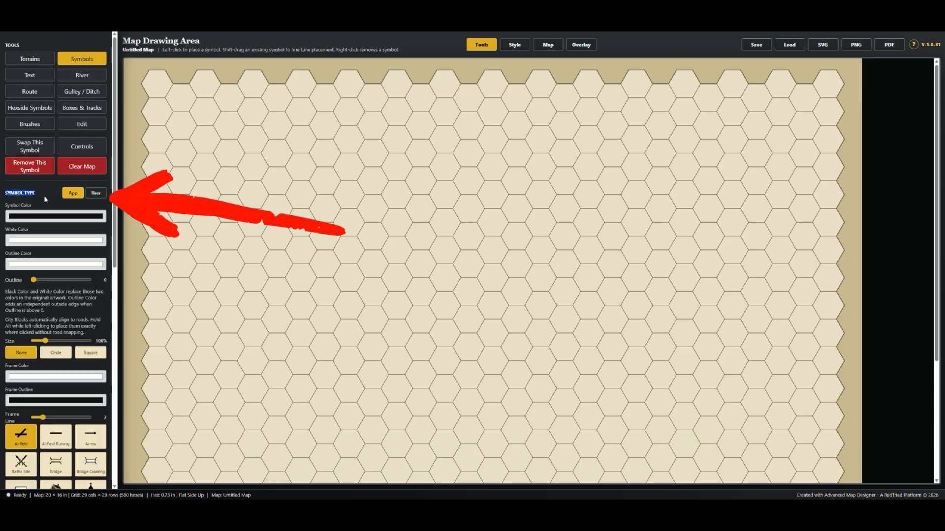
{"action": "left_click", "coordinate": [66, 196]}
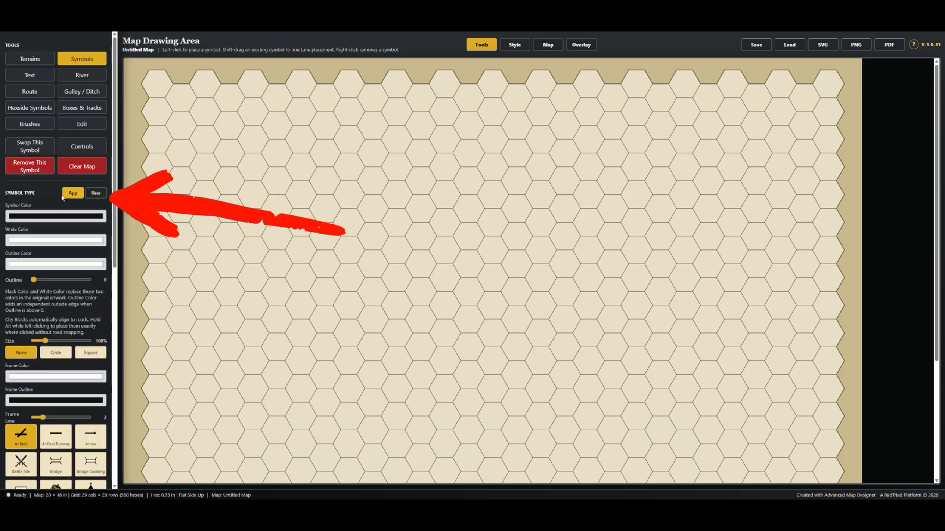
{"action": "left_click", "coordinate": [96, 193]}
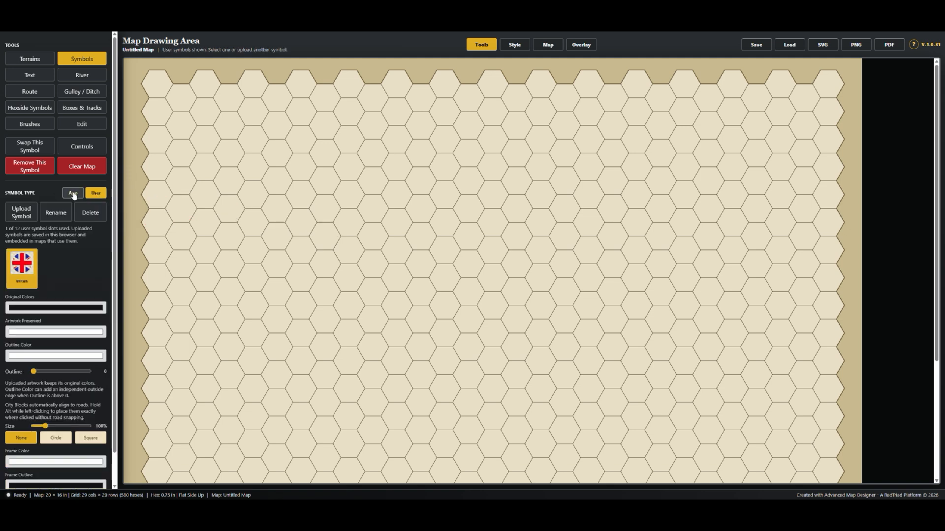
{"action": "left_click", "coordinate": [72, 193]}
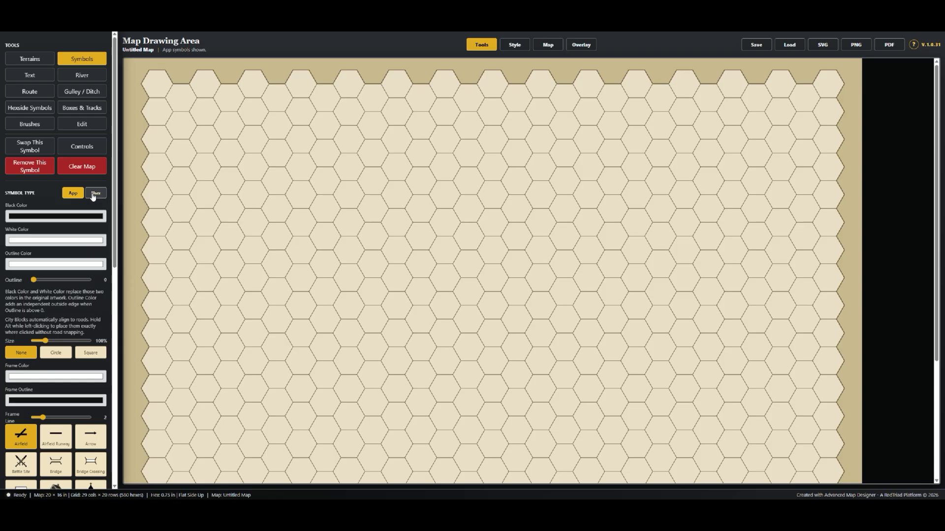
{"action": "left_click", "coordinate": [95, 194]}
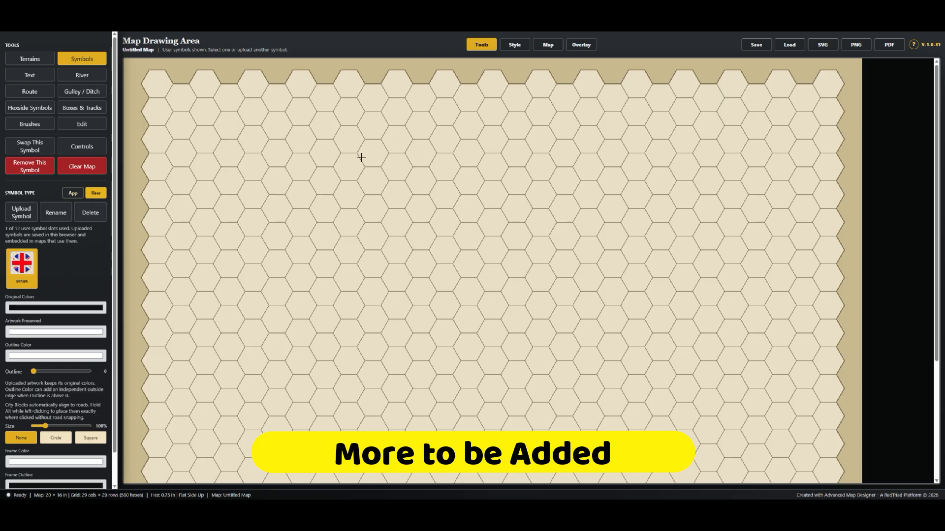
{"action": "left_click", "coordinate": [96, 62]}
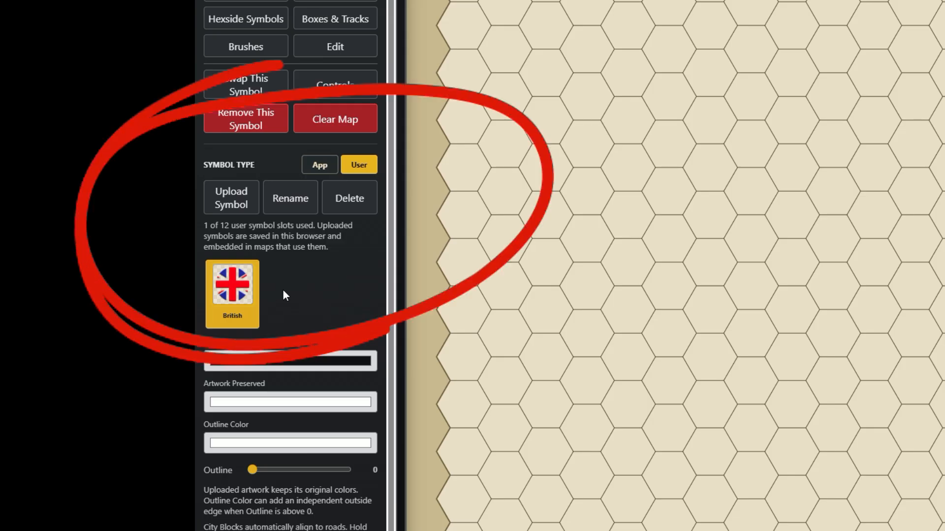
- Browse the built-in App symbols and their color, outline, size and frame settings, and return to the User symbols
{"action": "left_click", "coordinate": [319, 167]}
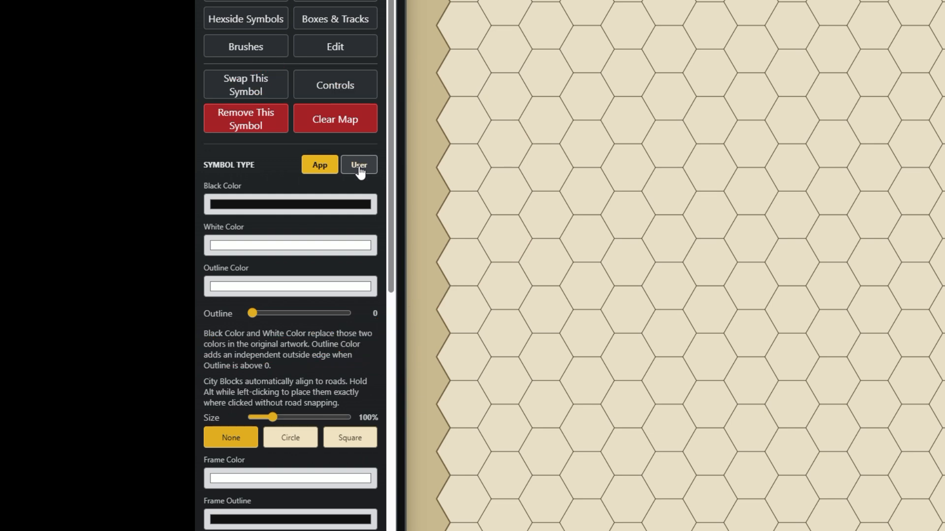
{"action": "scroll", "coordinate": [374, 418], "scroll_direction": "down", "scroll_amount": 15}
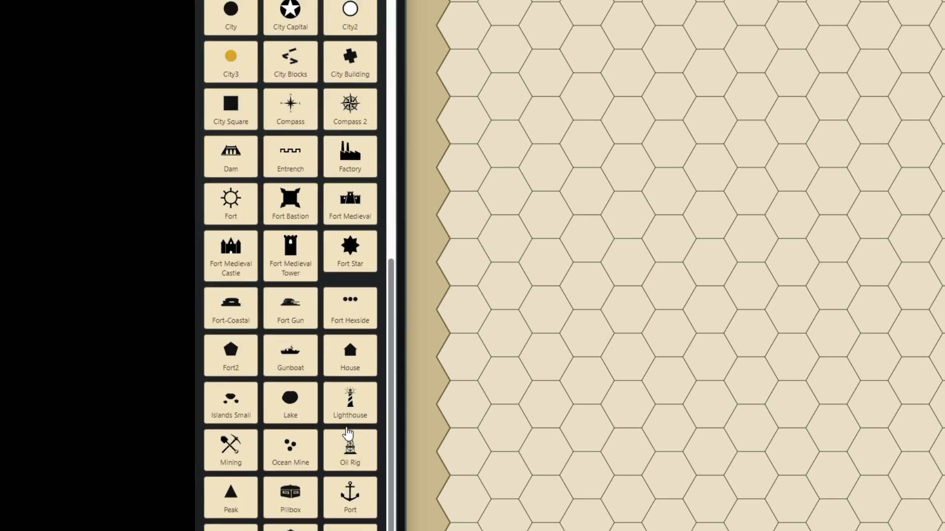
{"action": "scroll", "coordinate": [347, 432], "scroll_direction": "up", "scroll_amount": 10}
{"action": "scroll", "coordinate": [347, 432], "scroll_direction": "down", "scroll_amount": 3}
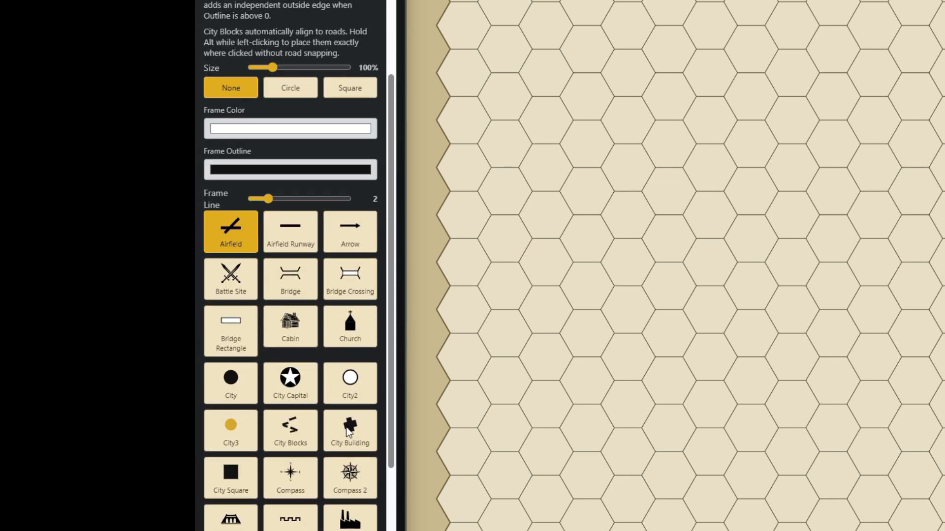
{"action": "scroll", "coordinate": [346, 427], "scroll_direction": "down", "scroll_amount": 4}
{"action": "scroll", "coordinate": [316, 393], "scroll_direction": "up", "scroll_amount": 10}
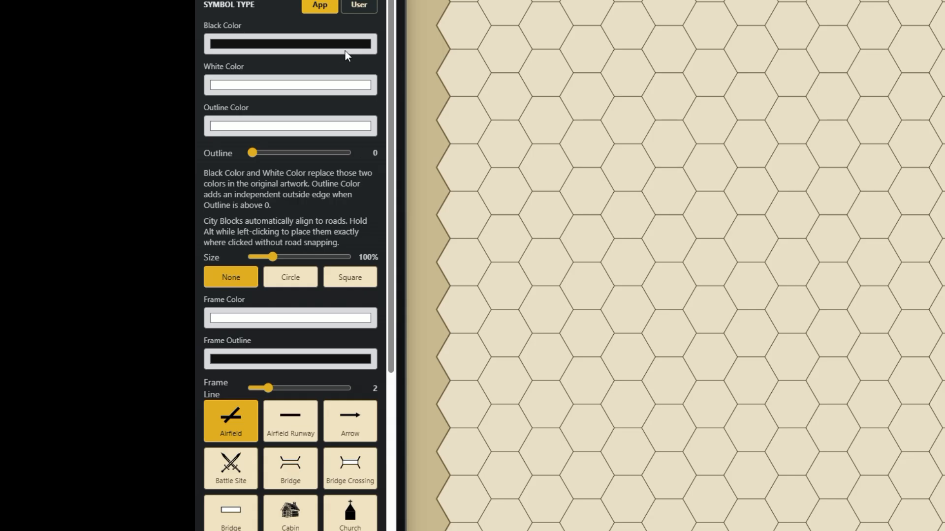
{"action": "scroll", "coordinate": [329, 386], "scroll_direction": "up", "scroll_amount": 3}
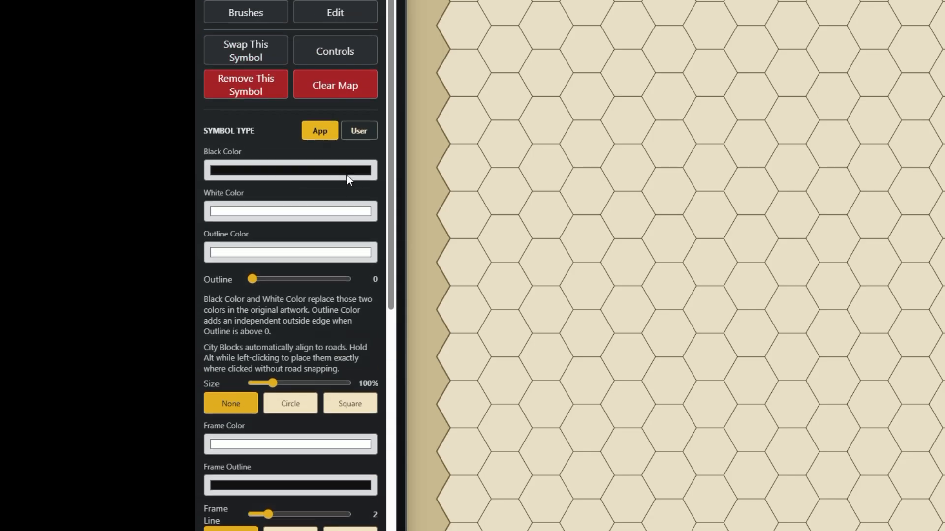
{"action": "left_click", "coordinate": [359, 132]}
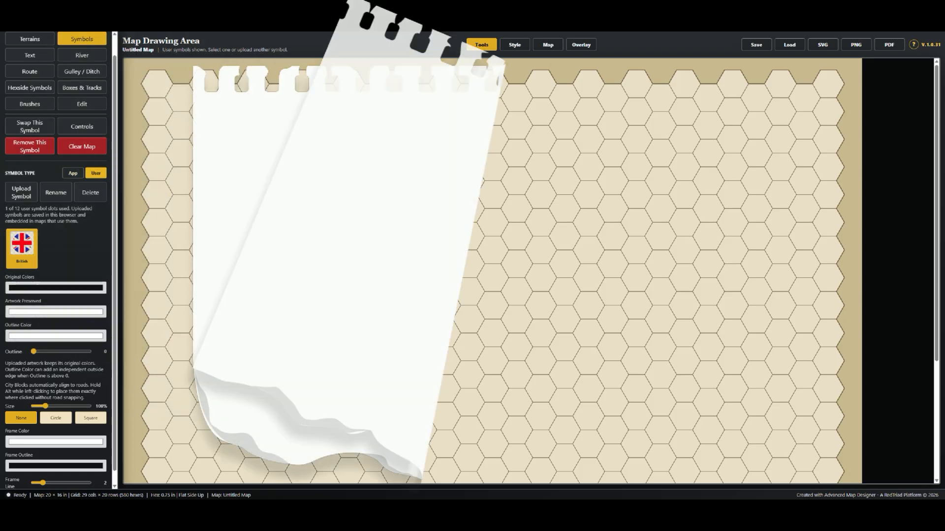
- Try placing the British user symbol on the hex map and removing it again
{"action": "left_click", "coordinate": [129, 297]}
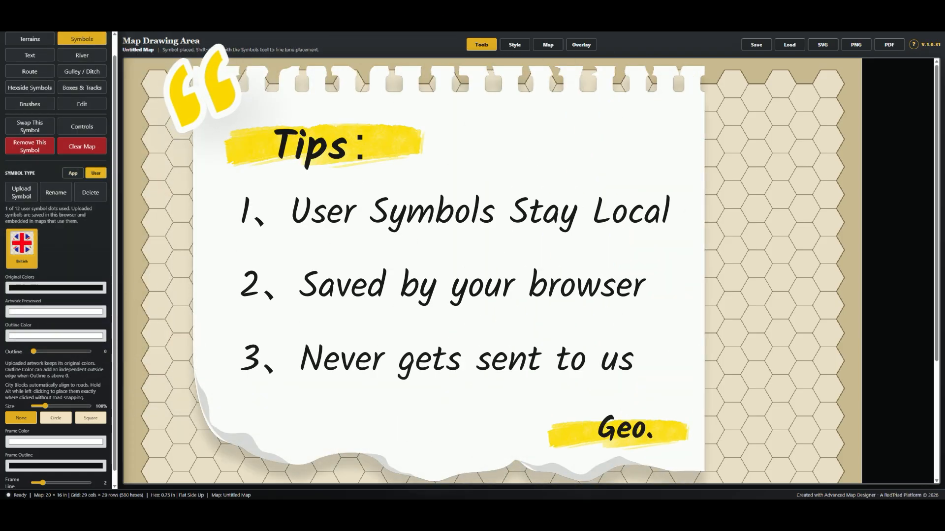
{"action": "key", "text": "Delete"}
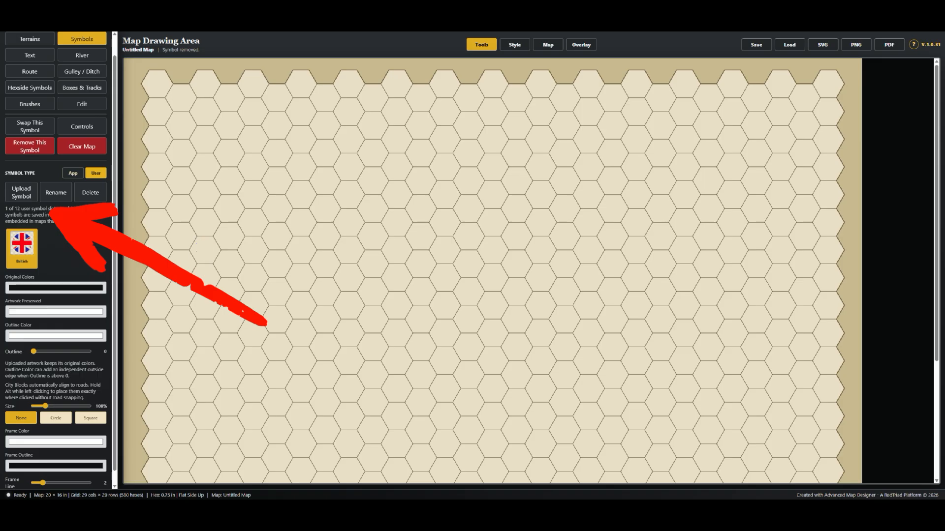
{"action": "left_click", "coordinate": [202, 251]}
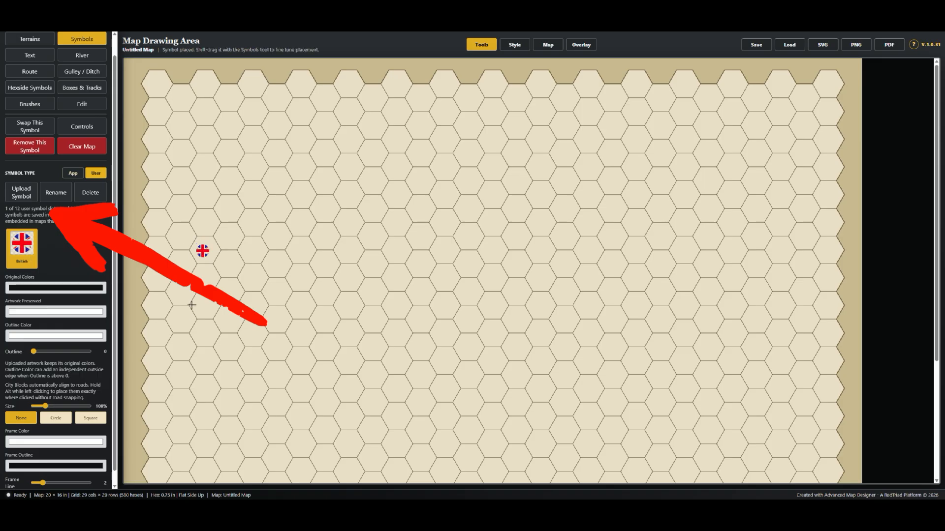
{"action": "right_click", "coordinate": [203, 250]}
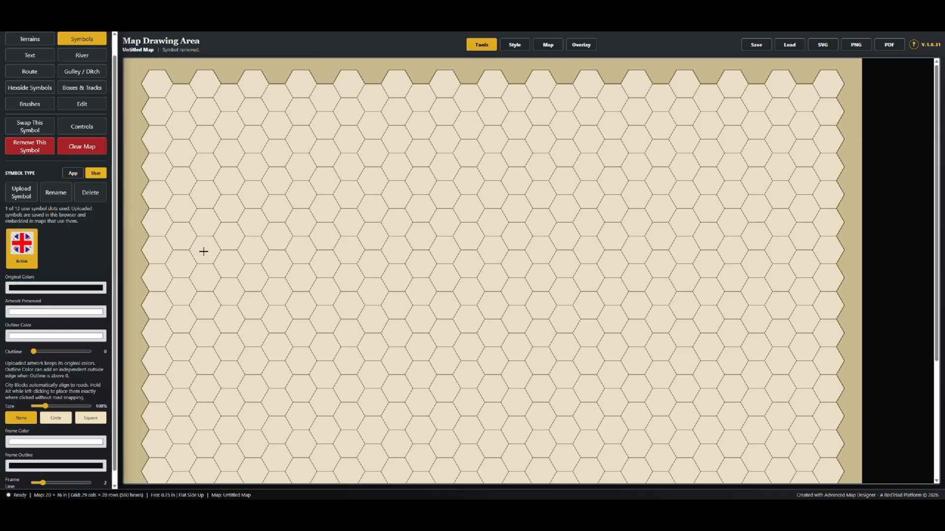
- Place the British symbol in a hex near the map's western edge, enlarge it to 300% and shrink it again
{"action": "left_click", "coordinate": [204, 251]}
{"action": "scroll", "coordinate": [204, 251], "scroll_direction": "up", "scroll_amount": 17}
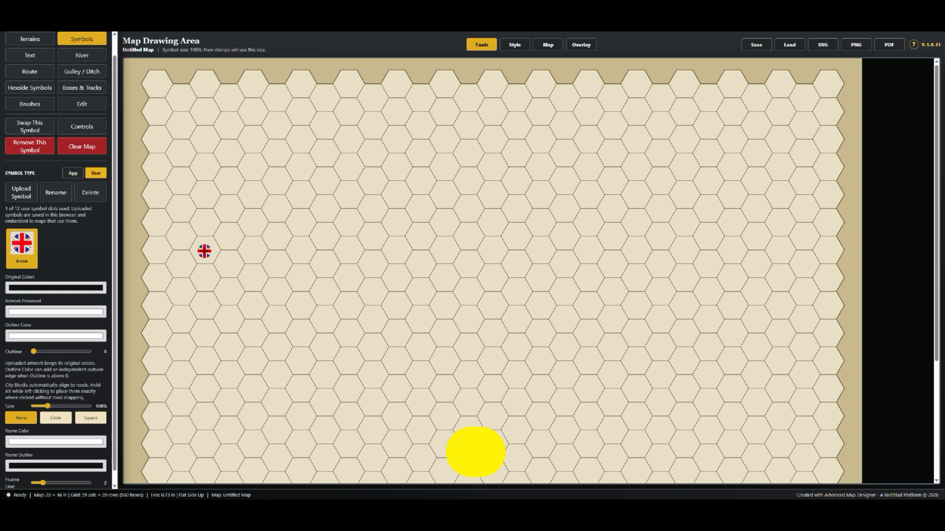
{"action": "scroll", "coordinate": [205, 251], "scroll_direction": "up", "scroll_amount": 20}
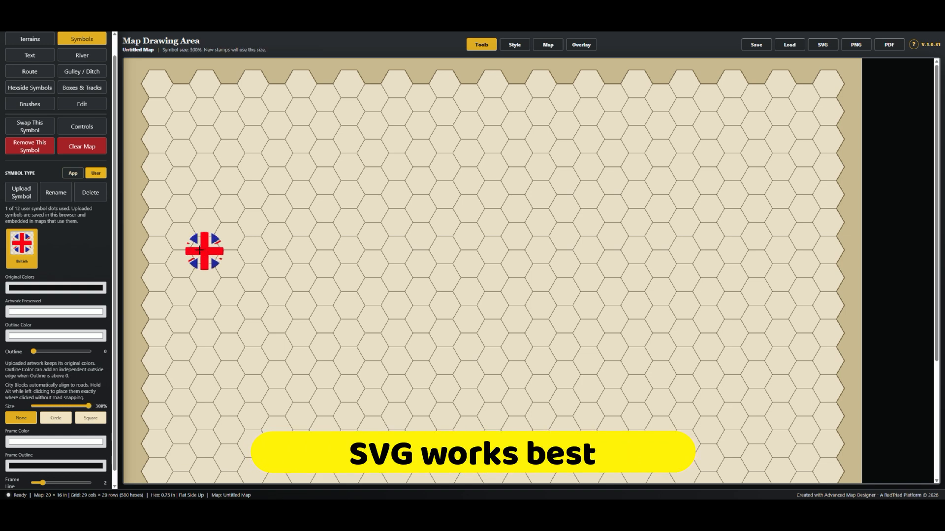
{"action": "scroll", "coordinate": [200, 250], "scroll_direction": "down", "scroll_amount": 20}
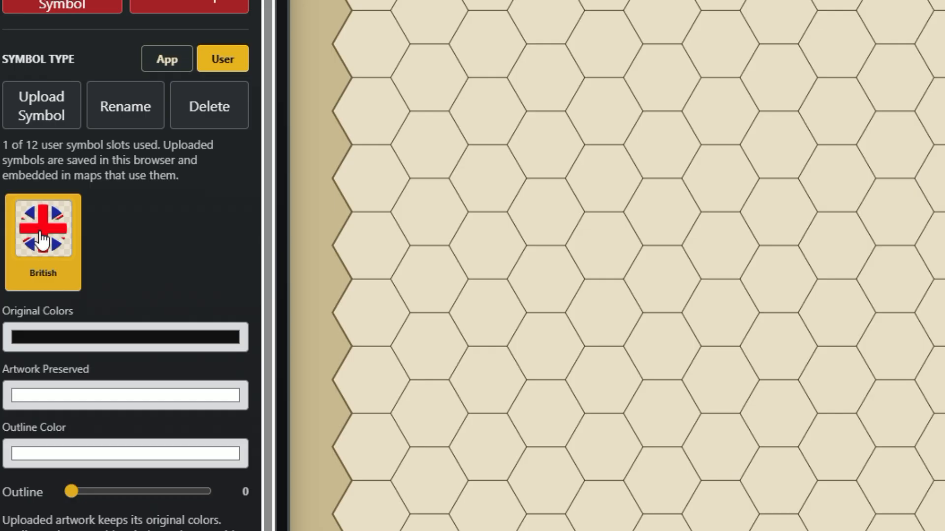
- Place the British symbol on the map again and move it to the center of a neighboring hex to the east
{"action": "left_click", "coordinate": [451, 281]}
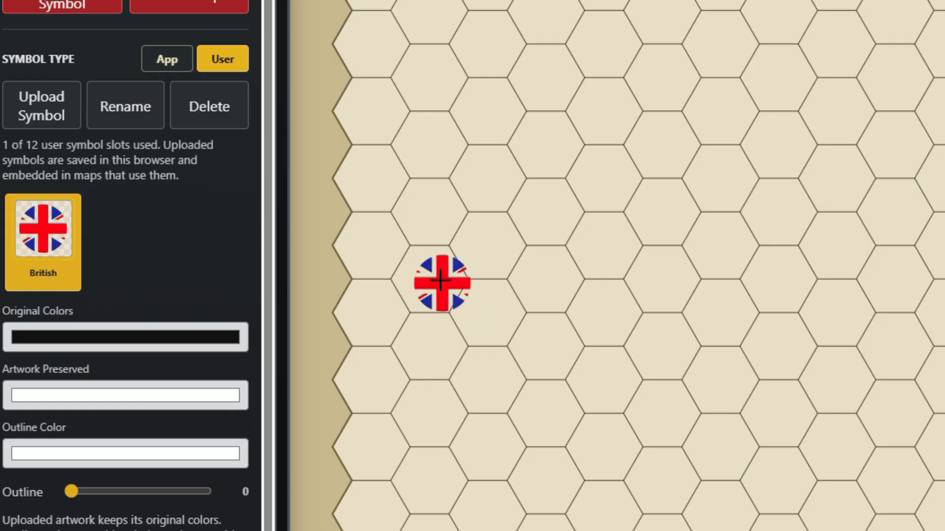
{"action": "left_click_drag", "start_coordinate": [441, 280], "coordinate": [544, 276]}
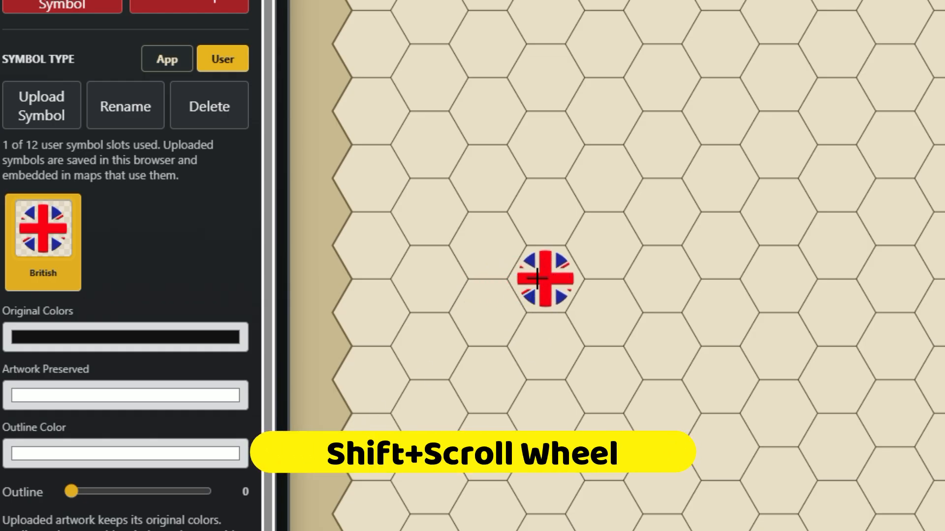
- Shrink the placed British symbol until it sits well inside its hex, trying a slight rotation and leaving it upright
{"action": "scroll", "coordinate": [537, 278], "scroll_direction": "down", "scroll_amount": 4}
{"action": "scroll", "coordinate": [537, 278], "scroll_direction": "up", "scroll_amount": 4}
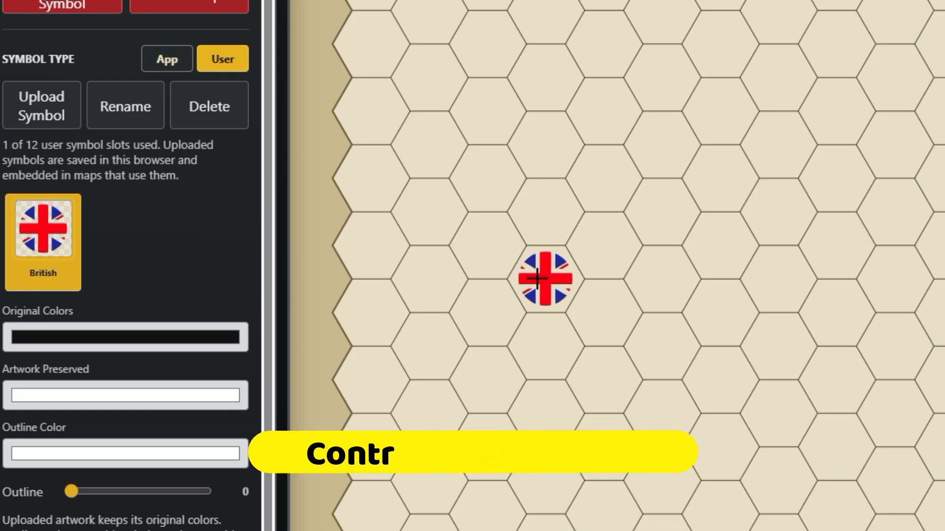
{"action": "scroll", "coordinate": [537, 278], "scroll_direction": "down", "scroll_amount": 5}
{"action": "scroll", "coordinate": [537, 278], "scroll_direction": "up", "scroll_amount": 4}
{"action": "scroll", "coordinate": [537, 278], "scroll_direction": "down", "scroll_amount": 3}
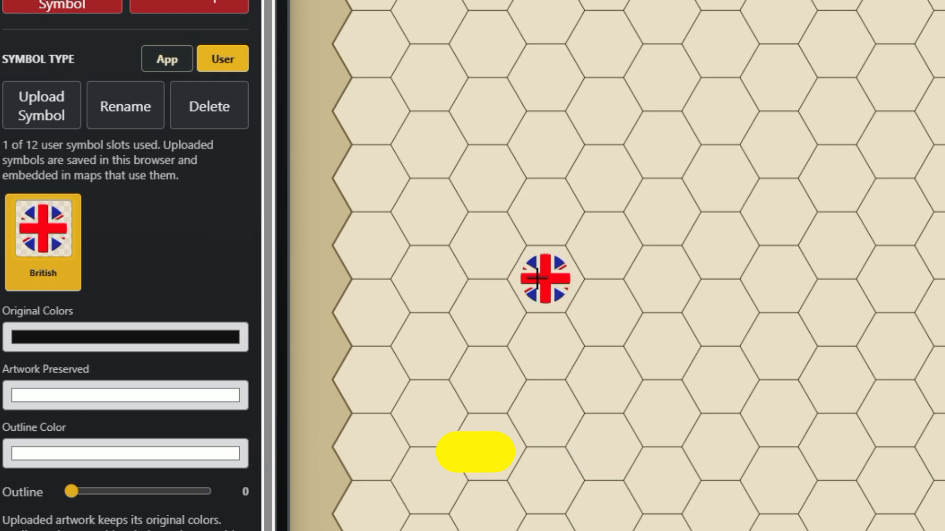
{"action": "scroll", "coordinate": [537, 278], "scroll_direction": "up", "scroll_amount": 1}
{"action": "scroll", "coordinate": [537, 278], "scroll_direction": "down", "scroll_amount": 4}
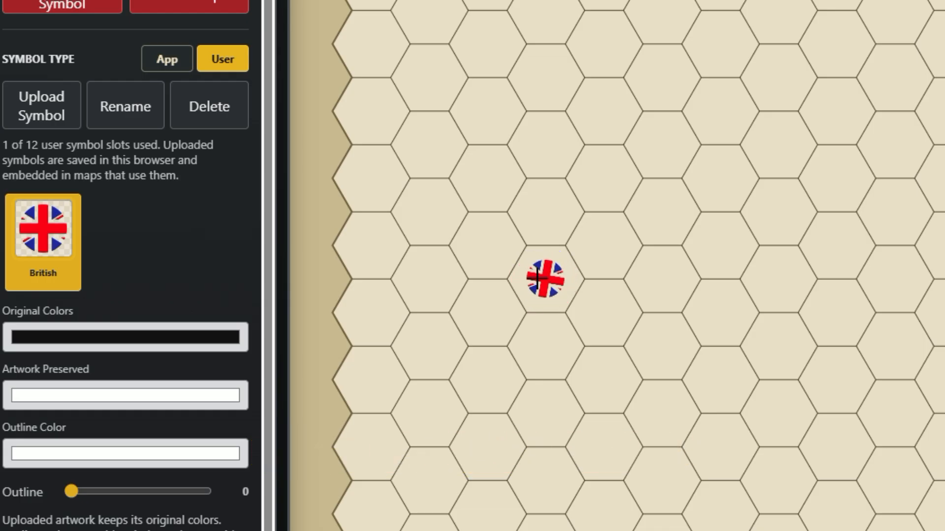
{"action": "scroll", "coordinate": [537, 278], "scroll_direction": "down", "scroll_amount": 8}
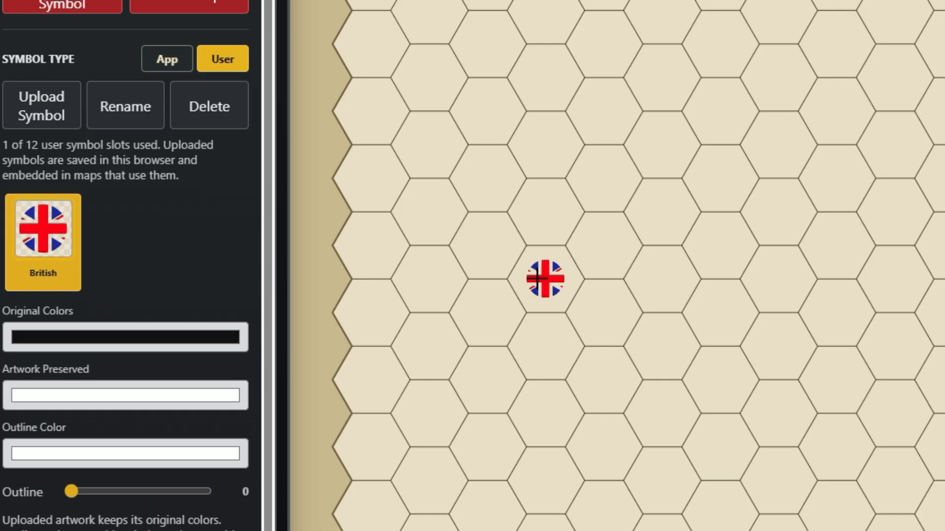
{"action": "scroll", "coordinate": [537, 278], "scroll_direction": "down", "scroll_amount": 1}
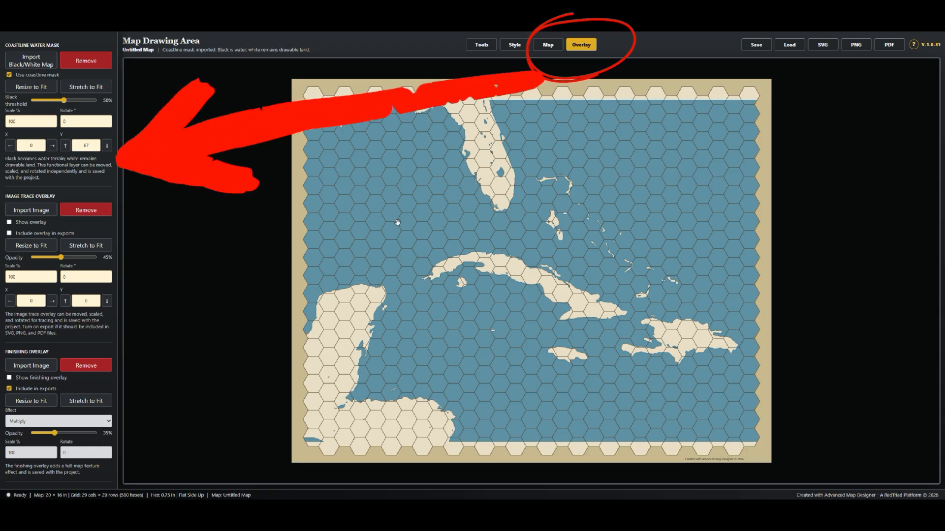
{"action": "left_click_drag", "start_coordinate": [2, 48], "coordinate": [59, 46]}
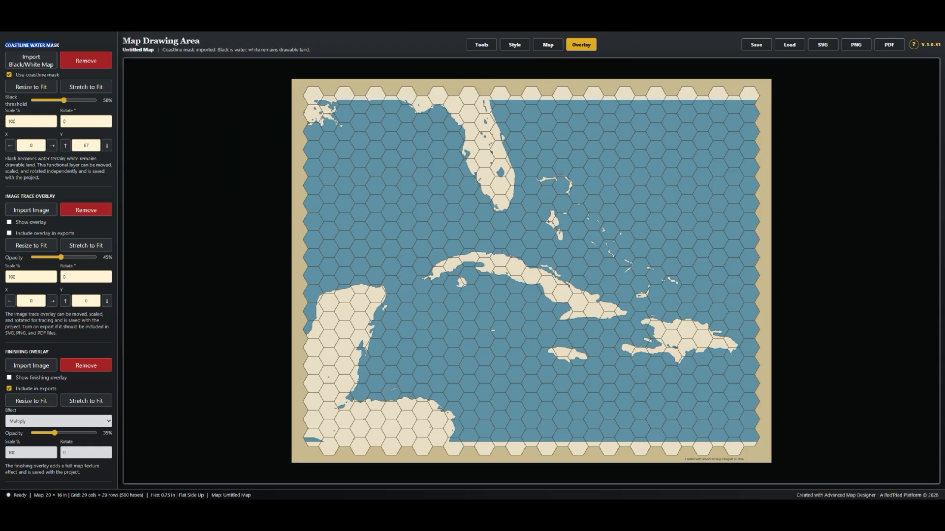
{"action": "left_click", "coordinate": [68, 47]}
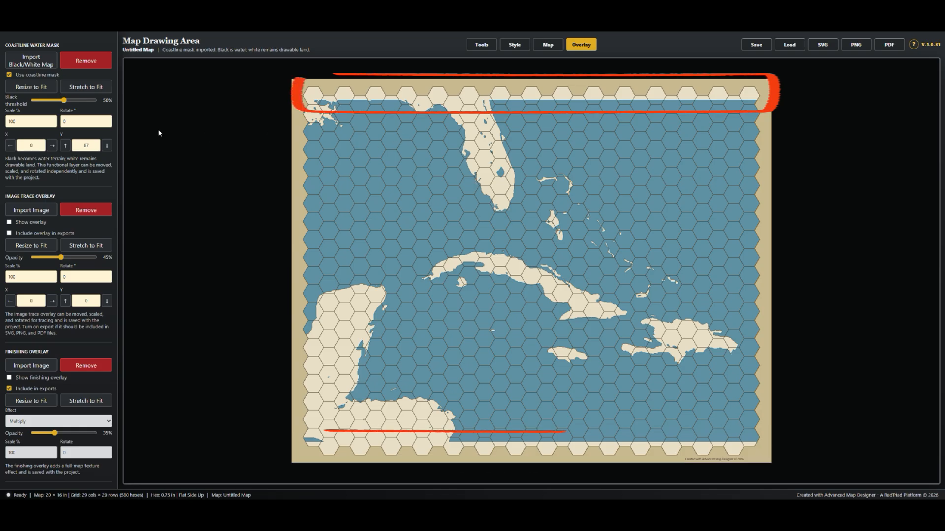
- Try enlarging the coastline water mask to 124% scale and reducing it to below 90%
{"action": "left_click", "coordinate": [53, 120]}
{"action": "left_click", "coordinate": [52, 120]}
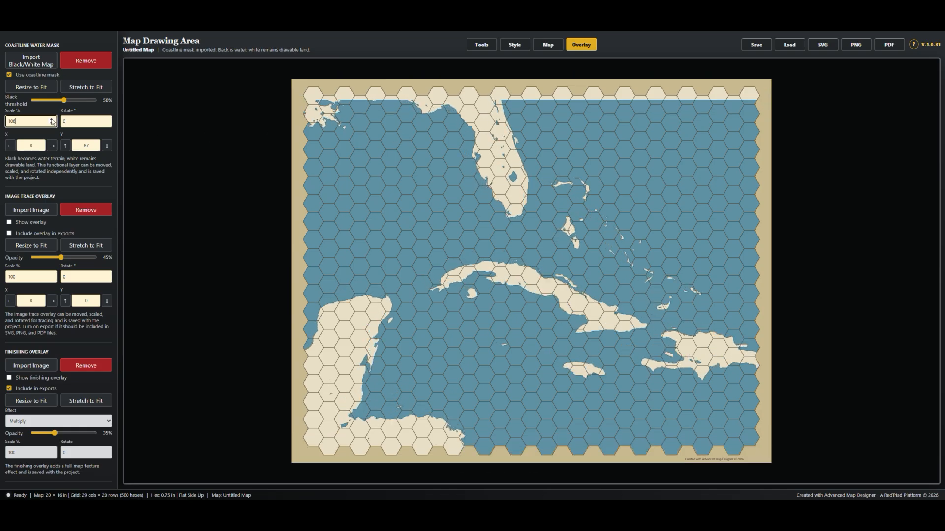
{"action": "left_click", "coordinate": [52, 120]}
{"action": "left_click", "coordinate": [52, 120]}
{"action": "left_click", "coordinate": [52, 123]}
{"action": "left_click", "coordinate": [52, 123]}
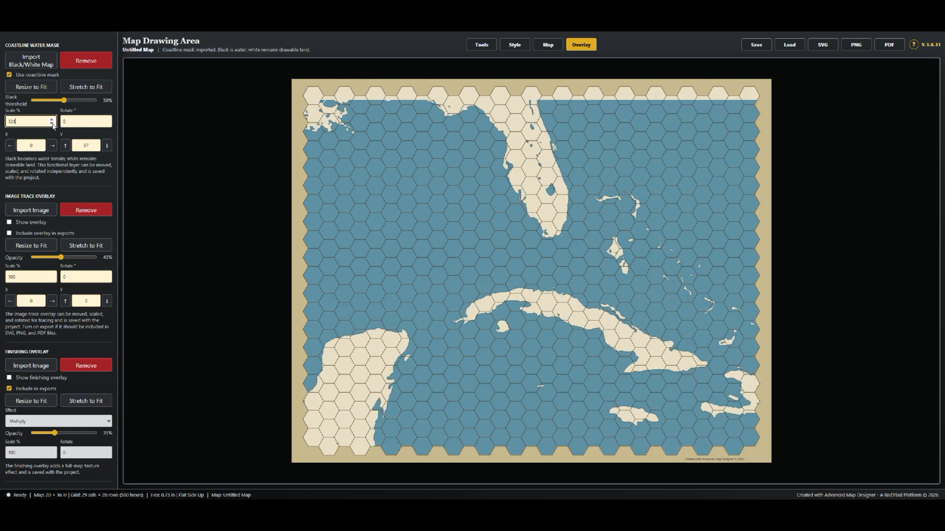
{"action": "left_click", "coordinate": [53, 124]}
{"action": "left_click", "coordinate": [53, 124]}
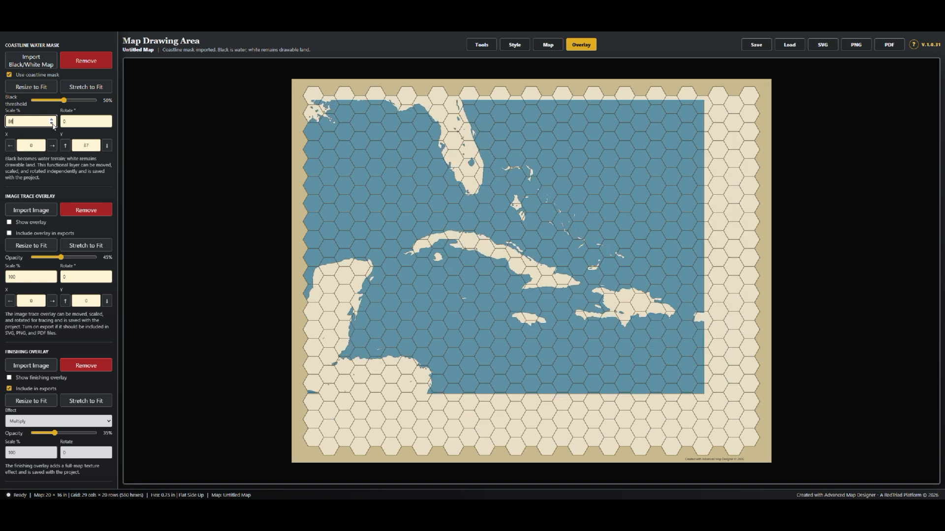
- Scale the coastline water mask up to 123% and bring it back down to 104%
{"action": "left_click", "coordinate": [51, 119]}
{"action": "left_click", "coordinate": [52, 120]}
{"action": "left_click", "coordinate": [52, 119]}
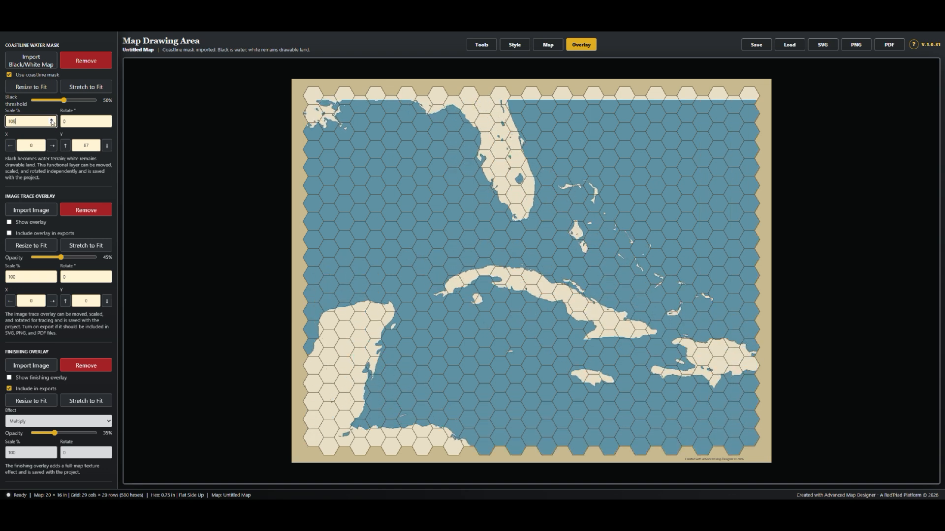
{"action": "left_click", "coordinate": [52, 120]}
{"action": "left_click", "coordinate": [52, 119]}
{"action": "left_click", "coordinate": [52, 124]}
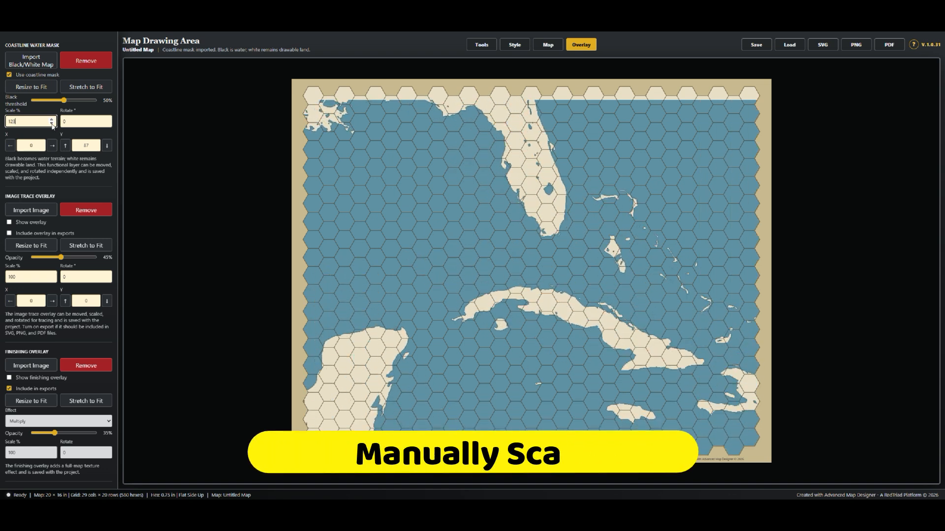
{"action": "left_click", "coordinate": [53, 124]}
{"action": "left_click", "coordinate": [52, 125]}
{"action": "left_click", "coordinate": [53, 124]}
{"action": "left_click", "coordinate": [53, 124]}
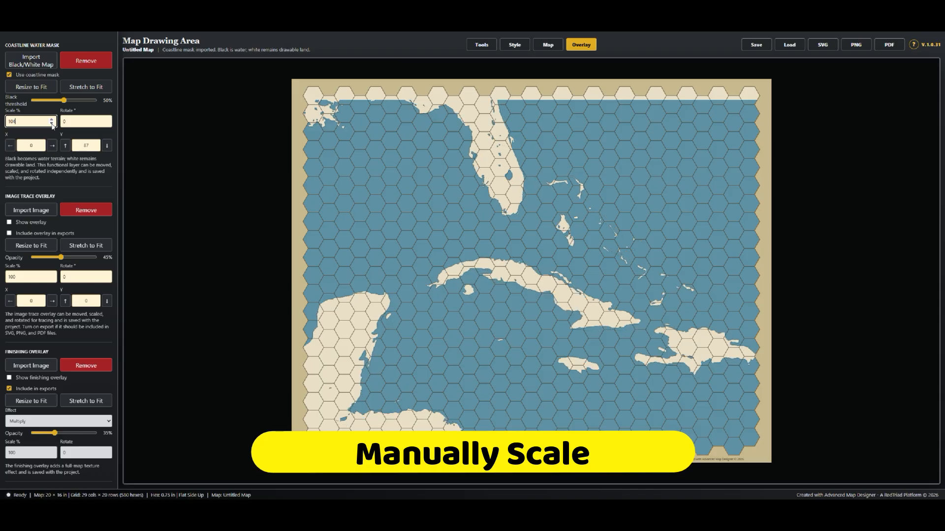
- Resize the coastline water mask proportionally to cover the map
{"action": "left_click", "coordinate": [52, 124]}
{"action": "left_click", "coordinate": [31, 90]}
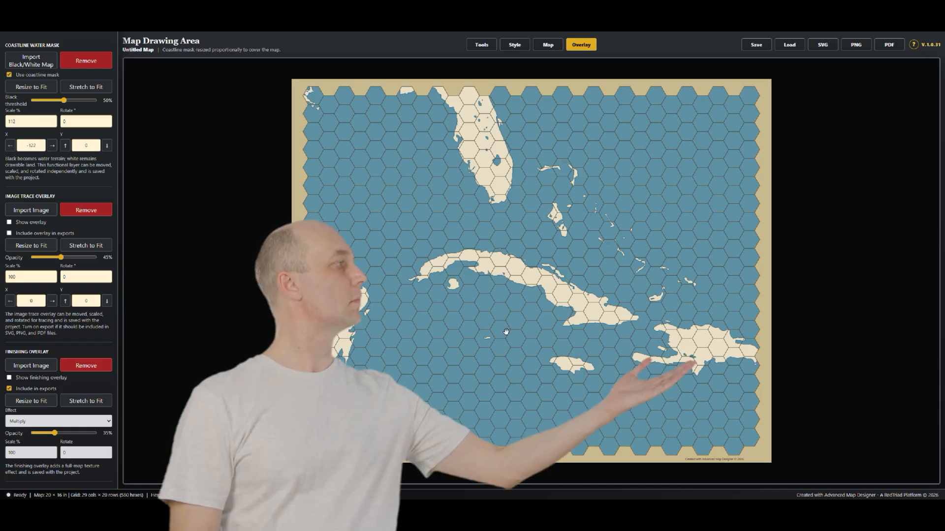
- Try undoing, redoing and removing a British symbol placed in the sea south of Cuba
{"action": "left_click", "coordinate": [512, 331]}
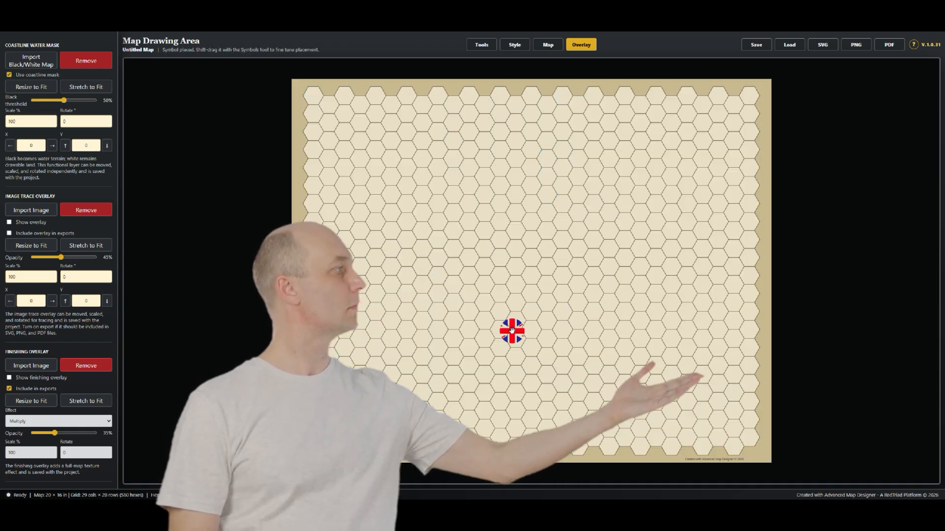
{"action": "key", "text": "ctrl+z"}
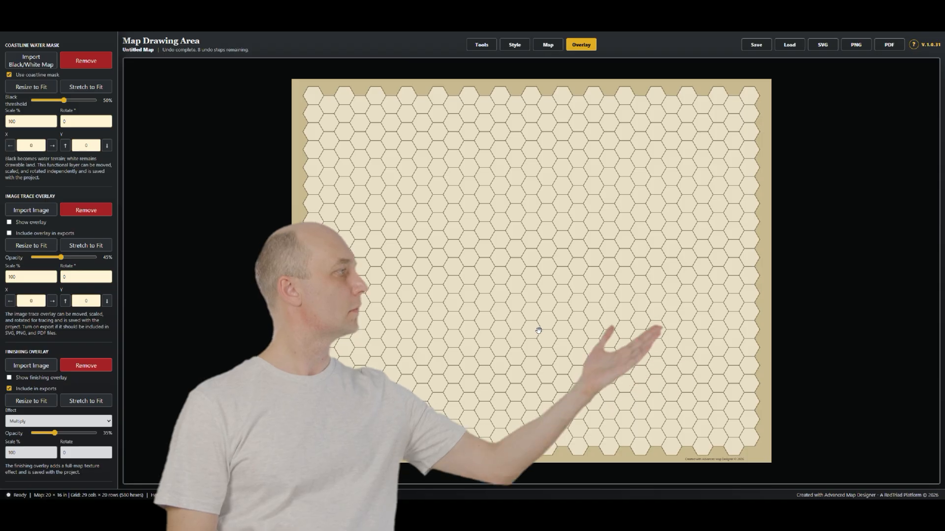
{"action": "key", "text": "ctrl+y"}
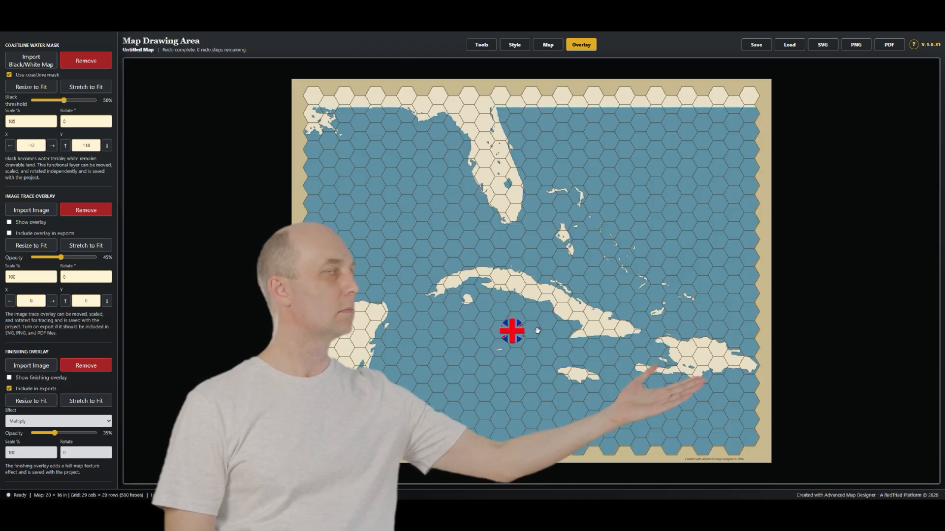
{"action": "right_click", "coordinate": [514, 334]}
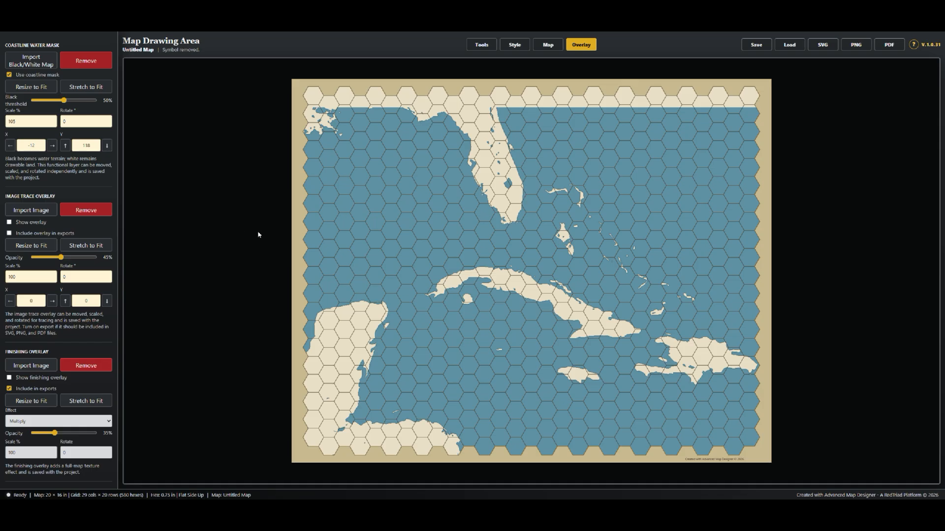
{"action": "key", "text": "ctrl+z"}
{"action": "key", "text": "ctrl+z"}
{"action": "key", "text": "ctrl+y"}
{"action": "left_click", "coordinate": [514, 334]}
{"action": "key", "text": "ctrl+z"}
- Stretch the coastline mask to the exact map dimensions and highlight the Image Trace Overlay and Finishing Overlay headings
{"action": "left_click", "coordinate": [86, 87]}
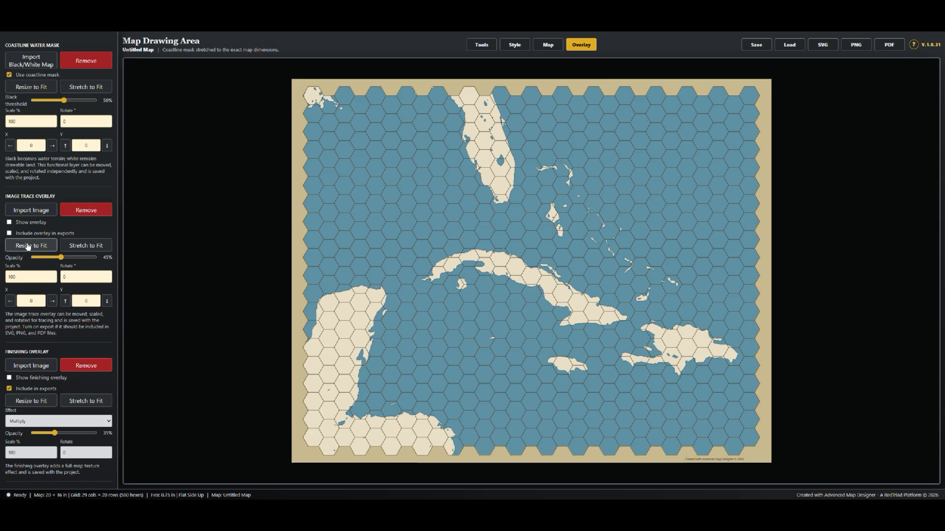
{"action": "left_click_drag", "start_coordinate": [5, 196], "coordinate": [55, 196]}
{"action": "left_click", "coordinate": [97, 91]}
{"action": "left_click_drag", "start_coordinate": [4, 196], "coordinate": [69, 196]}
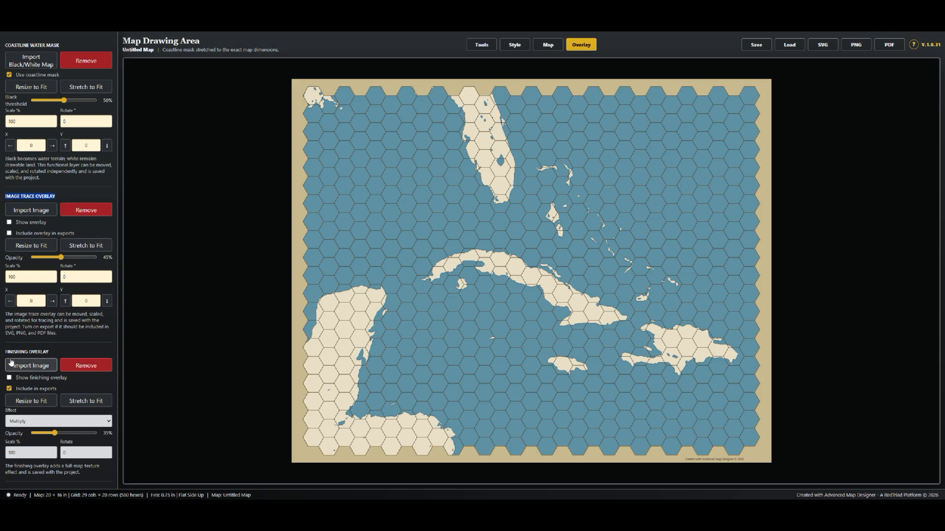
{"action": "left_click_drag", "start_coordinate": [5, 352], "coordinate": [27, 352]}
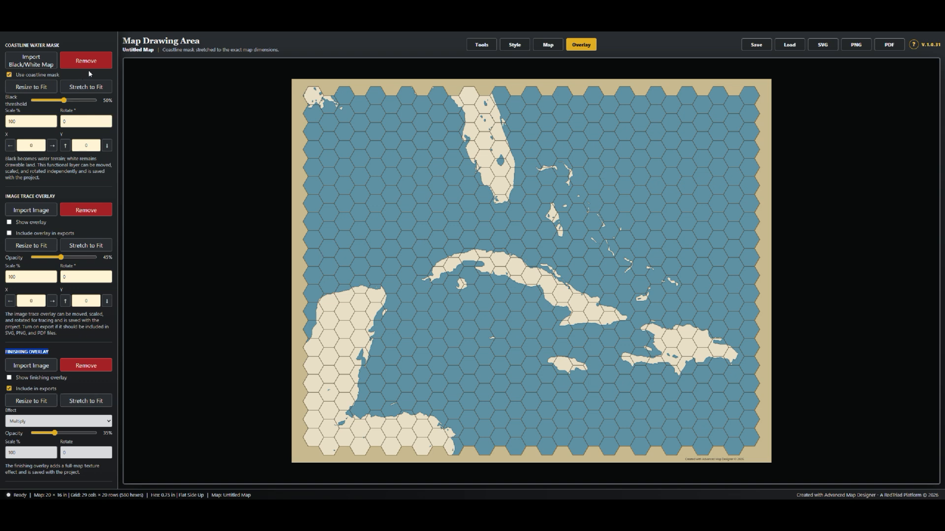
- Resize the coastline mask proportionally to the map again and switch the mask off and back on
{"action": "left_click", "coordinate": [40, 87]}
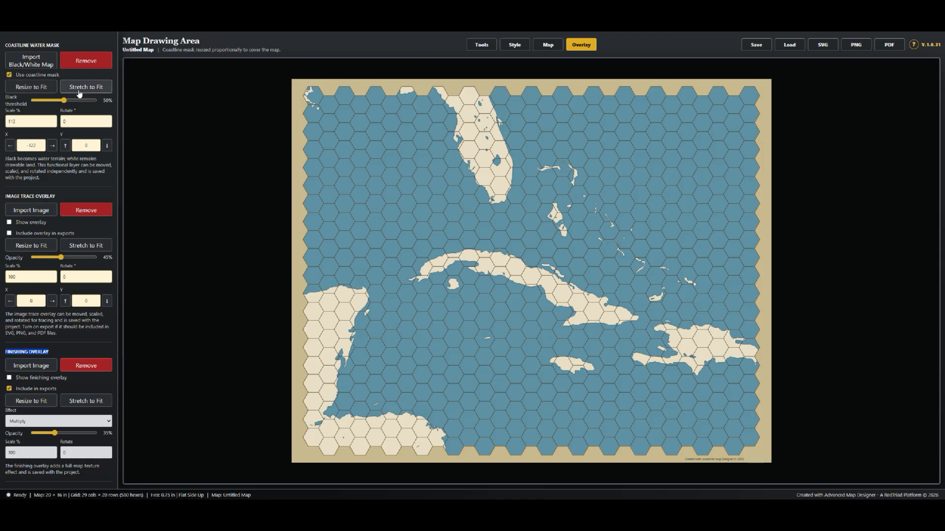
{"action": "left_click", "coordinate": [13, 76]}
{"action": "left_click", "coordinate": [13, 77]}
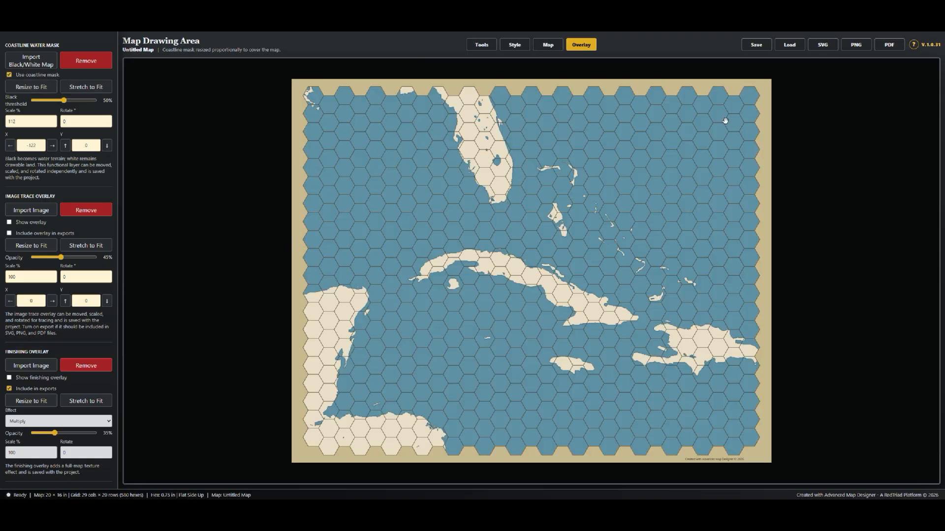
- Reload the designer to a blank map and try raising the coastline mask scale to 111% before returning it to 100%
{"action": "key", "text": "F5"}
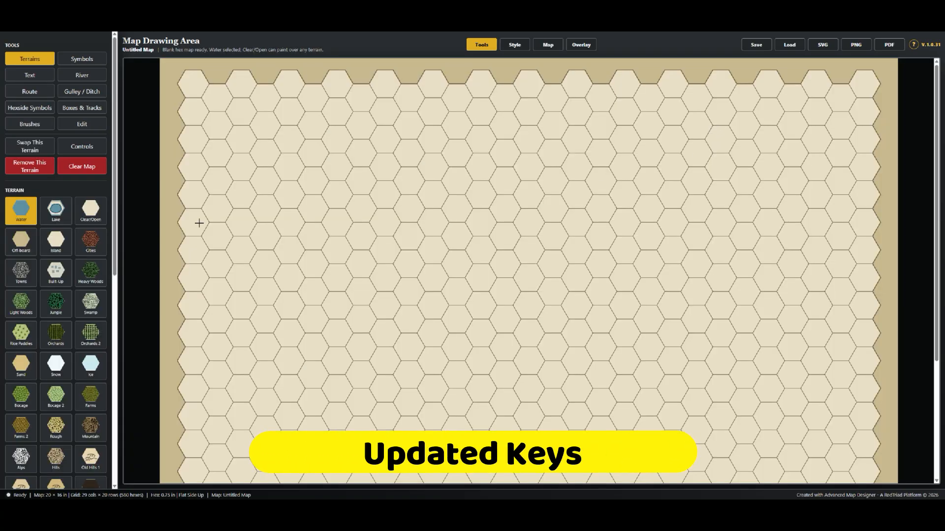
{"action": "left_click", "coordinate": [580, 46]}
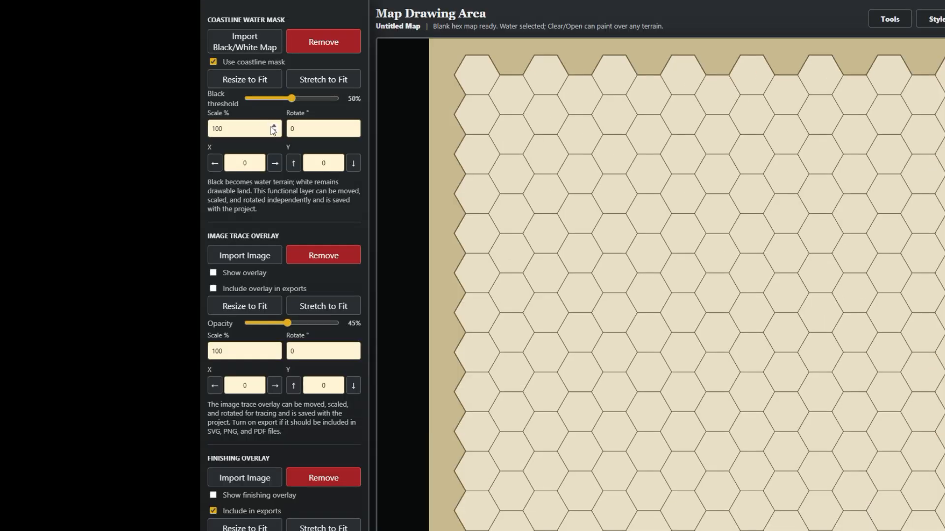
{"action": "left_click", "coordinate": [51, 119]}
{"action": "left_click", "coordinate": [274, 126]}
{"action": "left_click", "coordinate": [274, 126]}
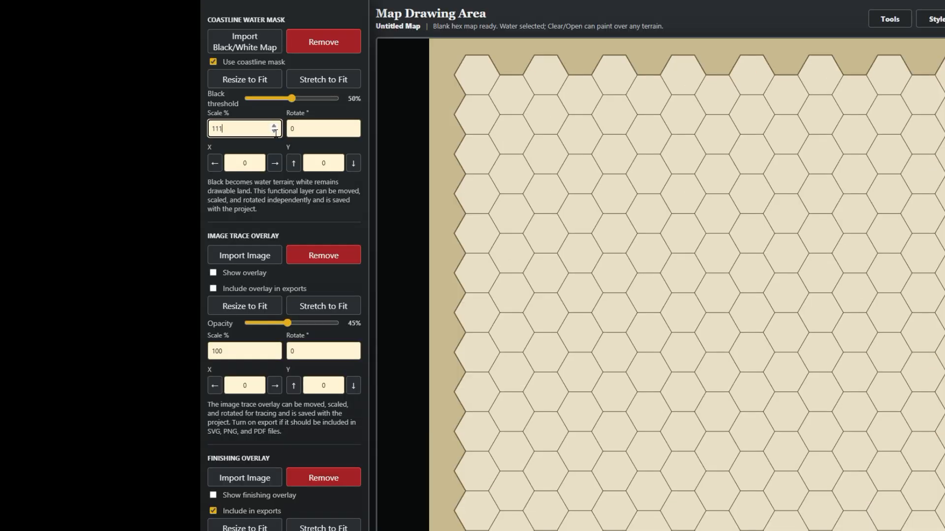
{"action": "left_click", "coordinate": [274, 126]}
{"action": "left_click", "coordinate": [274, 126]}
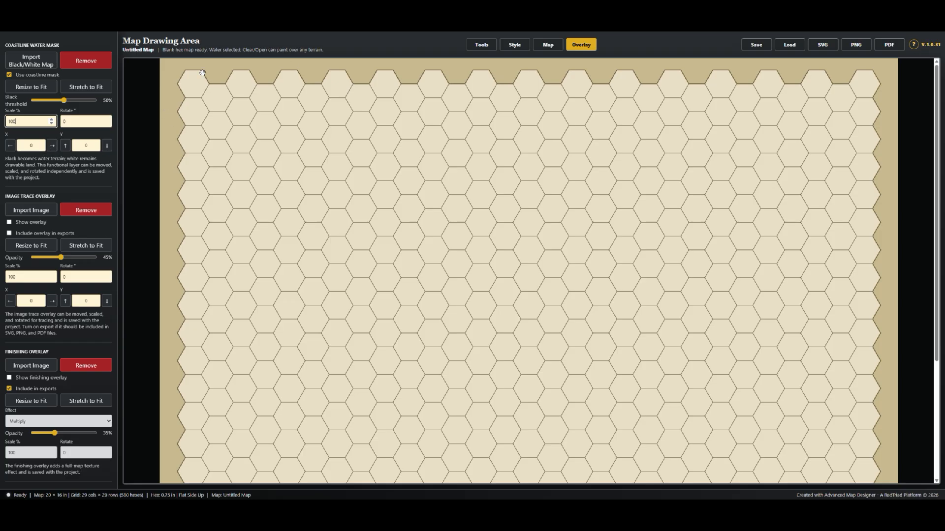
- Import the black/white coastline map as the water mask and nudge its position vertically and to the left
{"action": "left_click", "coordinate": [25, 62]}
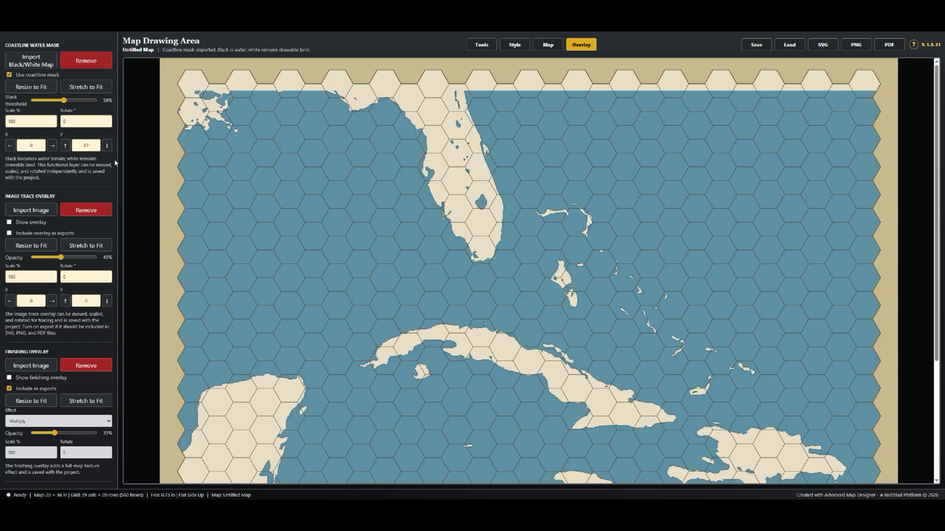
{"action": "left_click", "coordinate": [65, 147]}
{"action": "left_click", "coordinate": [66, 147]}
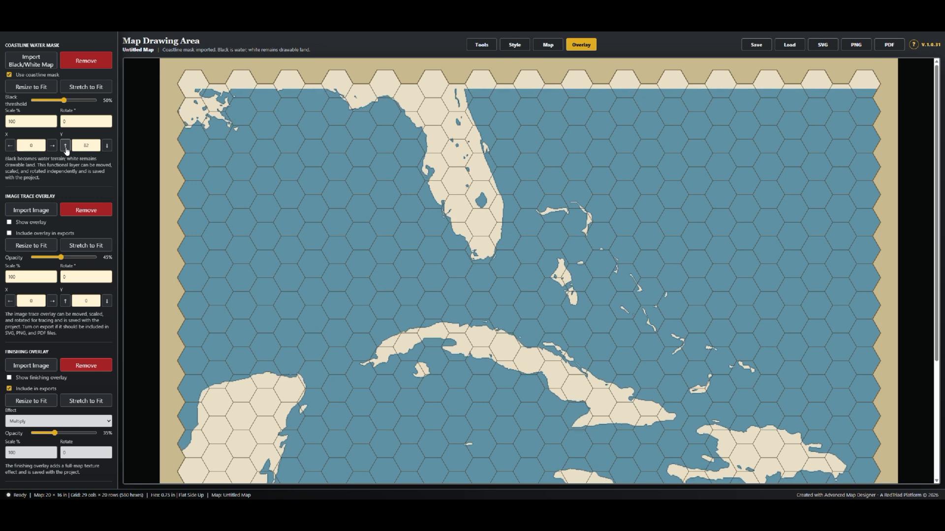
{"action": "left_click", "coordinate": [106, 146]}
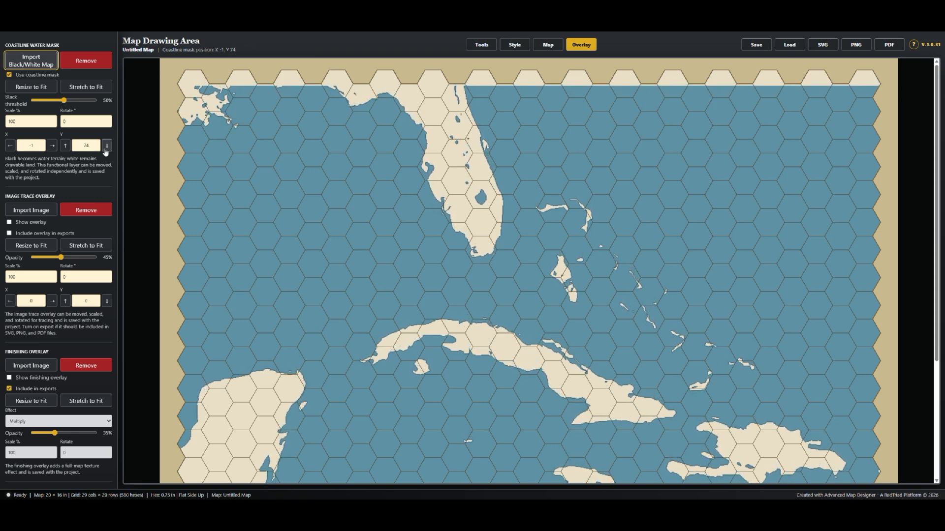
{"action": "left_click", "coordinate": [10, 146]}
{"action": "left_click", "coordinate": [10, 146]}
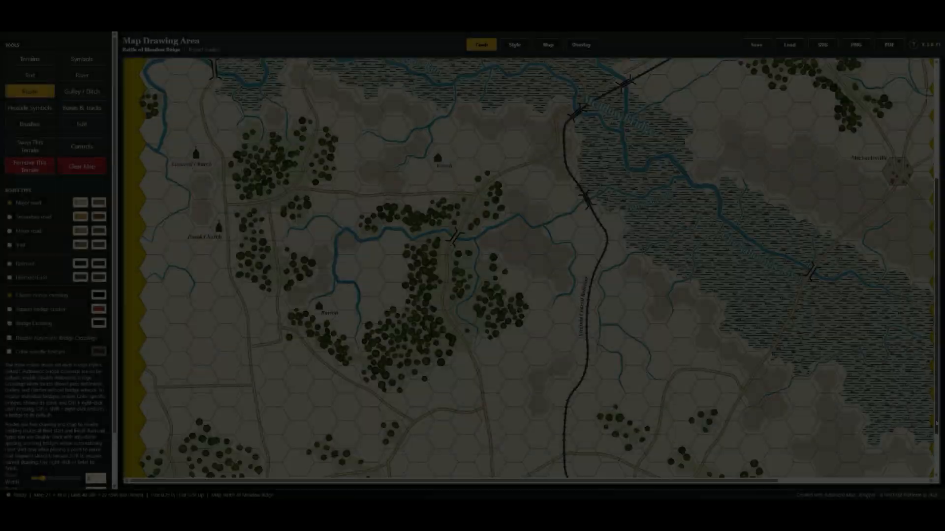
- On the Battle of Meadow Ridge map, move the central road's control point north of its junction eastward to bend the road
{"action": "scroll", "coordinate": [471, 405], "scroll_direction": "up", "scroll_amount": 2}
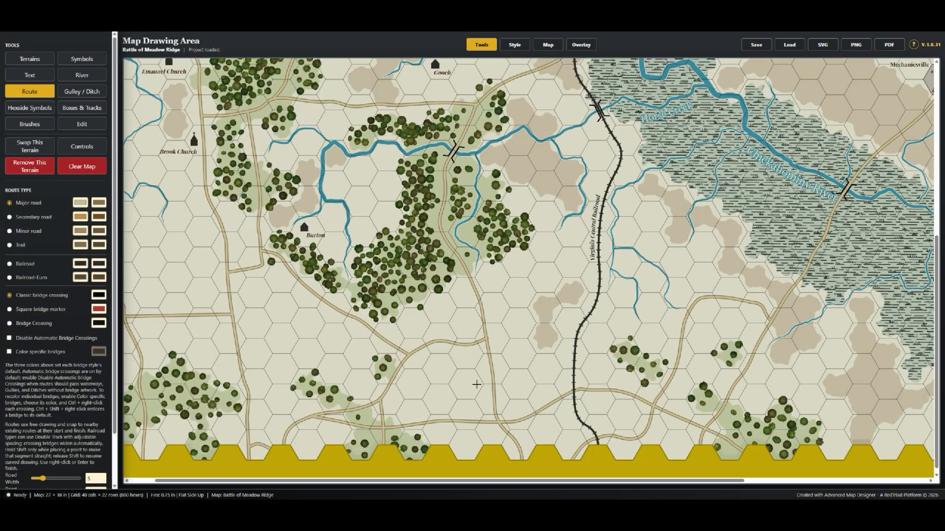
{"action": "scroll", "coordinate": [477, 384], "scroll_direction": "up", "scroll_amount": 2}
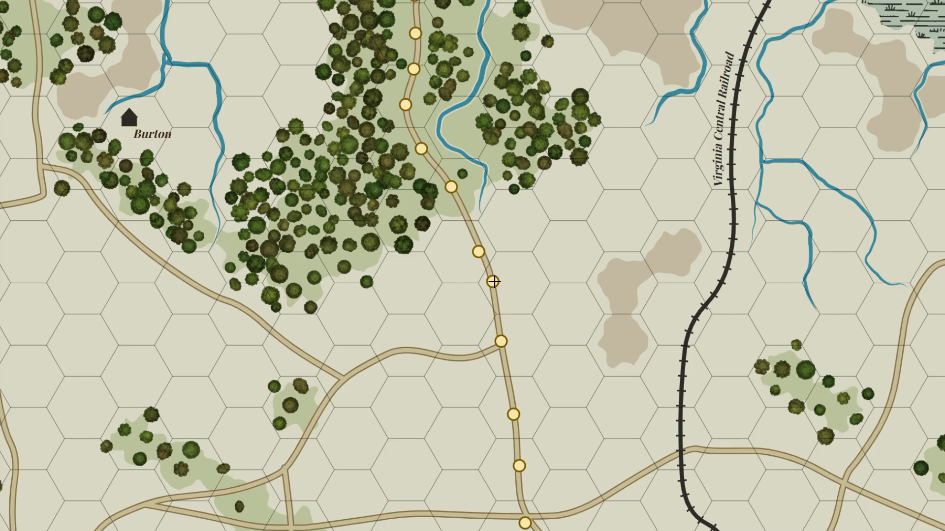
{"action": "left_click_drag", "start_coordinate": [493, 281], "coordinate": [520, 287]}
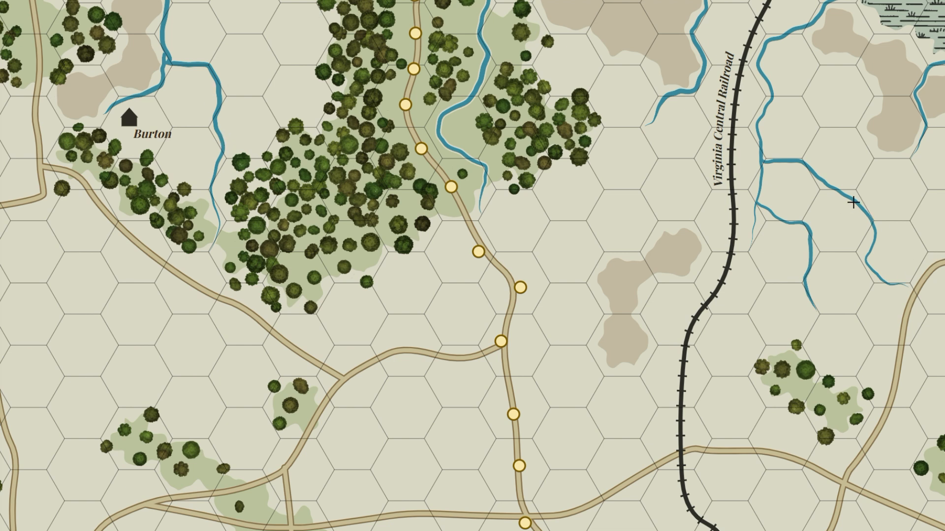
- Reshape the stream branch east of the Virginia Central Railroad by moving its middle control points, and finish the edit
{"action": "left_click", "coordinate": [853, 202]}
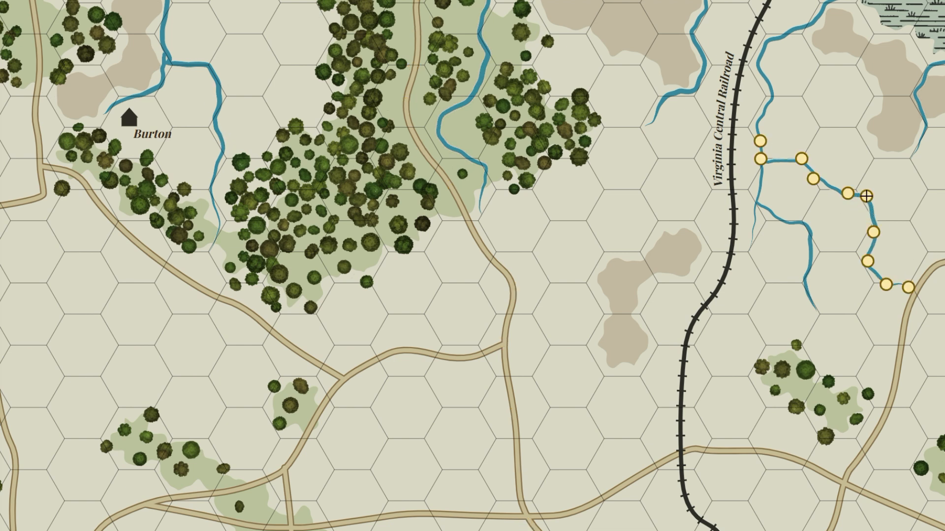
{"action": "left_click_drag", "start_coordinate": [847, 193], "coordinate": [838, 191]}
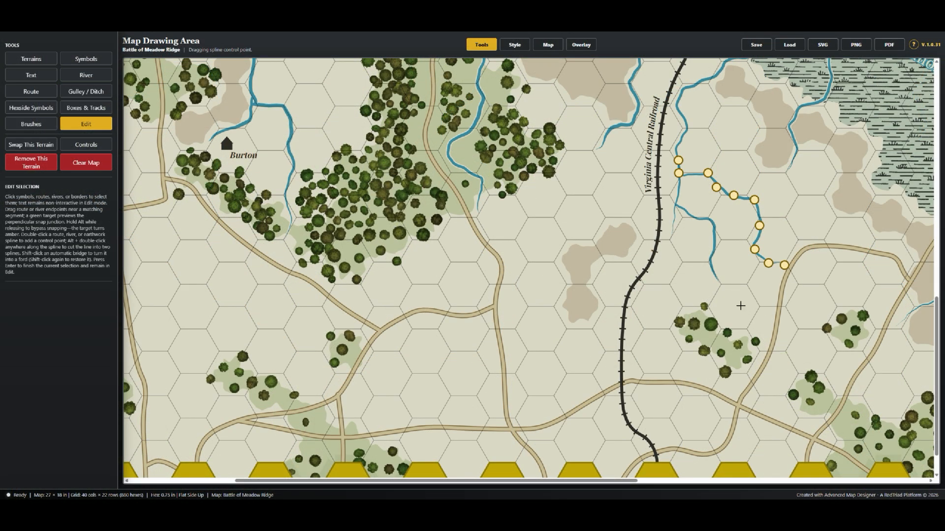
{"action": "key", "text": "Return"}
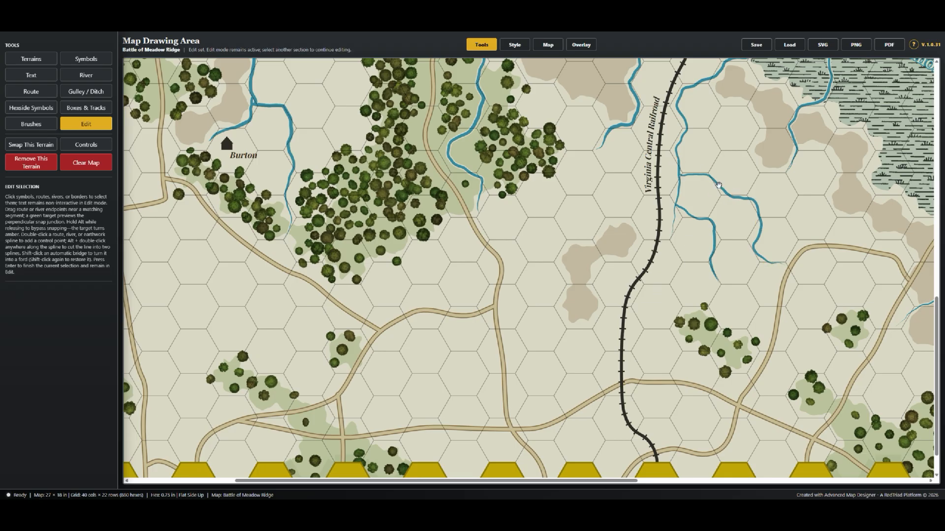
- Delete the northernmost control point of that stream branch and attach its new endpoint to the main stream
{"action": "left_click_drag", "start_coordinate": [718, 185], "coordinate": [678, 162]}
{"action": "key", "text": "Delete"}
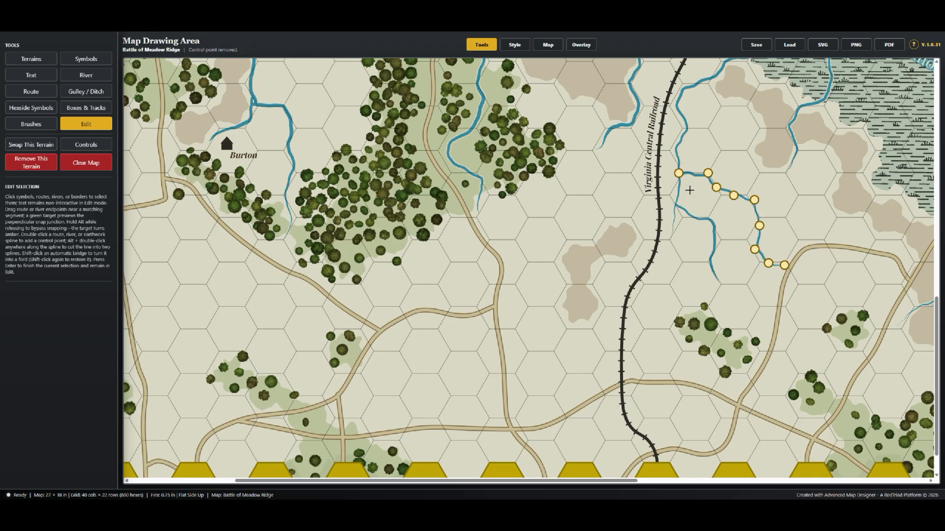
{"action": "mouse_move", "coordinate": [679, 172]}
{"action": "left_mouse_down"}
{"action": "mouse_move", "coordinate": [675, 162]}
{"action": "mouse_move", "coordinate": [674, 174]}
{"action": "left_mouse_up"}
{"action": "key", "text": "Return"}
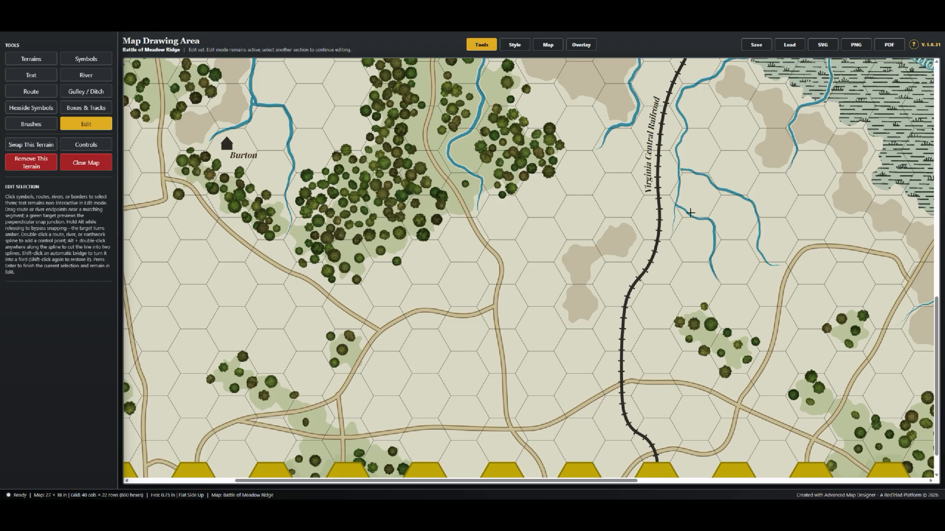
- Move the branch's upper endpoint farther north along the main stream, snap it there, and finish the edit
{"action": "left_click", "coordinate": [681, 169]}
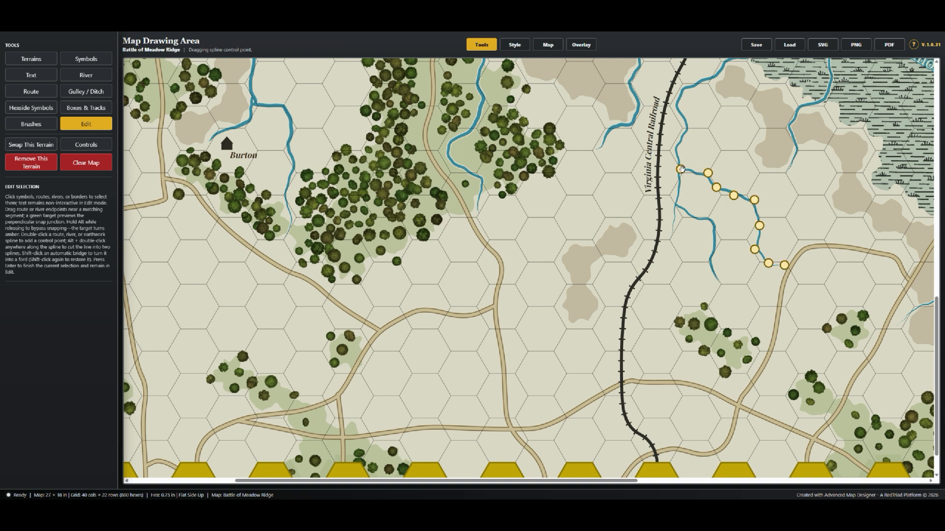
{"action": "left_click_drag", "start_coordinate": [680, 168], "coordinate": [677, 163]}
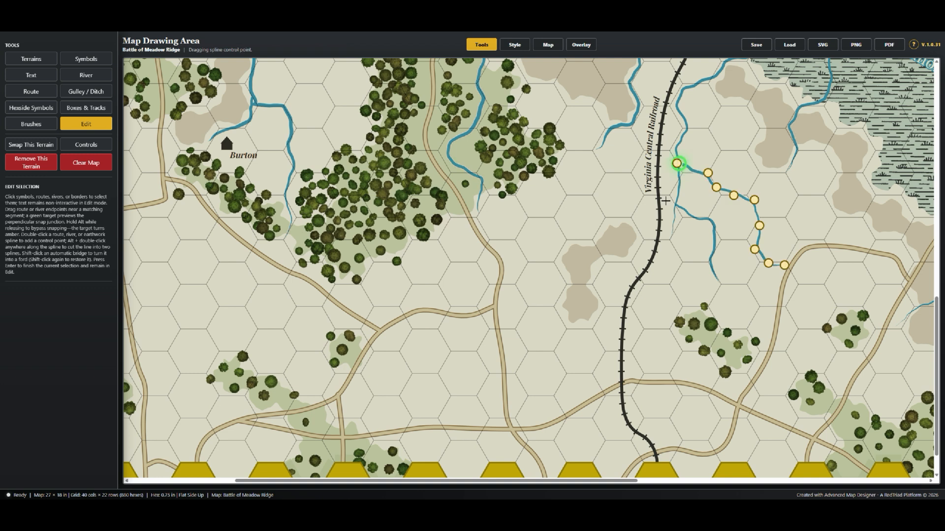
{"action": "key", "text": "Return"}
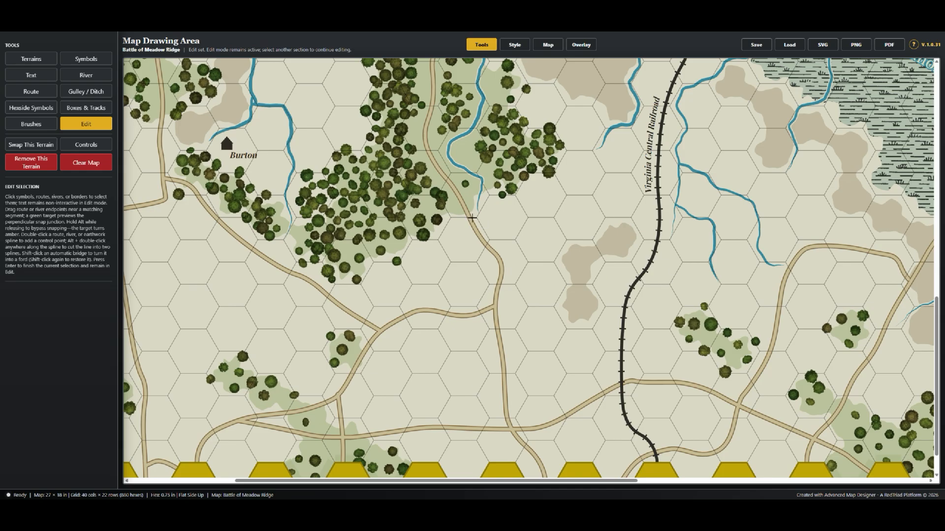
- Select the Horse Creek river and delete a control point in its bend between the road bridge and the railroad
{"action": "left_click", "coordinate": [454, 163]}
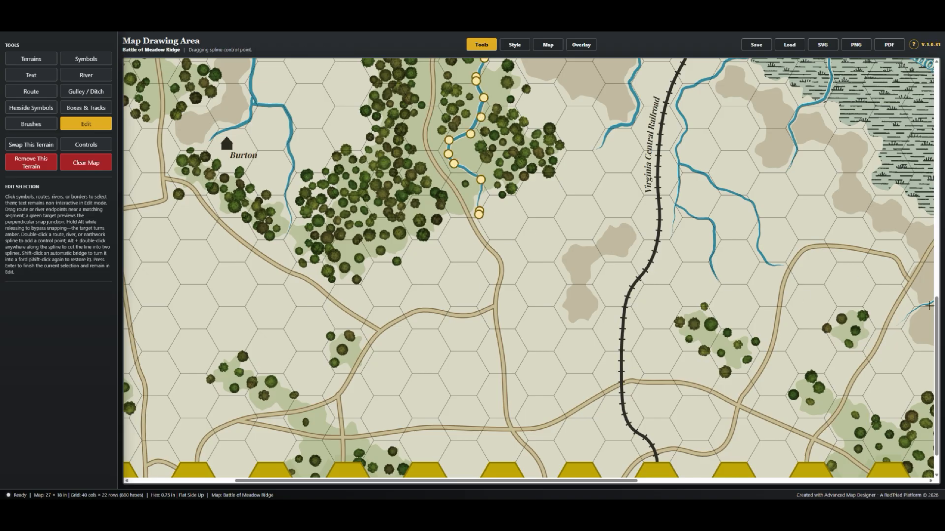
{"action": "left_click_drag", "start_coordinate": [937, 304], "coordinate": [937, 193]}
{"action": "left_click", "coordinate": [535, 298]}
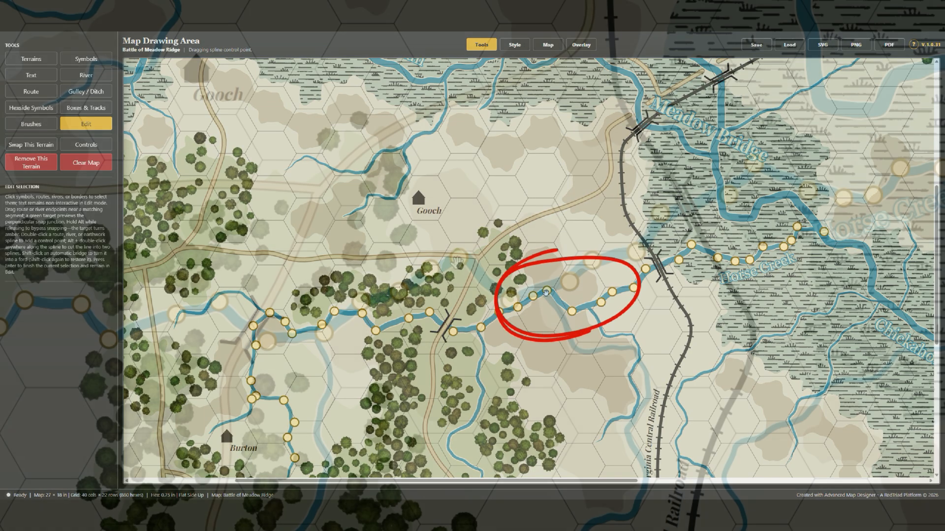
{"action": "key", "text": "Delete"}
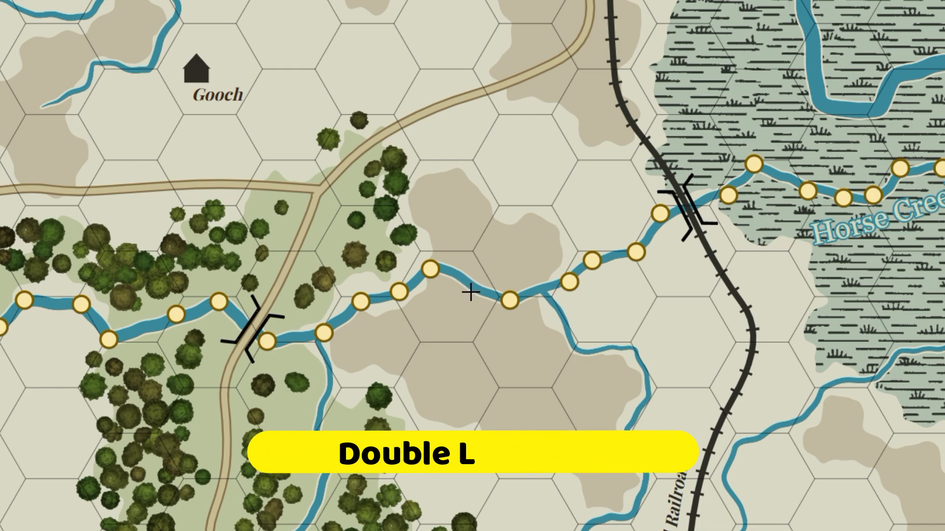
- Add a control point to Horse Creek's bend west of the railroad and move it and its western neighbor north
{"action": "scroll", "coordinate": [471, 292], "scroll_direction": "up", "scroll_amount": 1}
{"action": "double_click", "coordinate": [470, 292]}
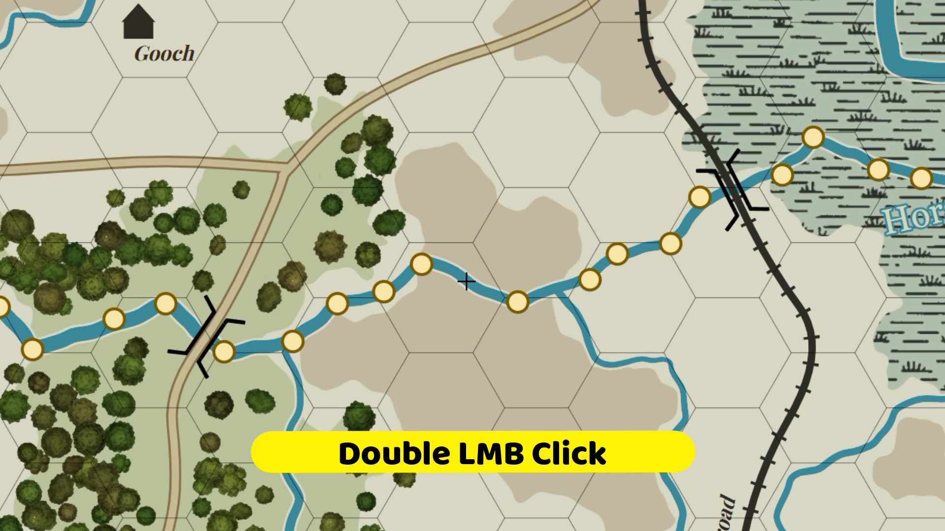
{"action": "double_click", "coordinate": [467, 281]}
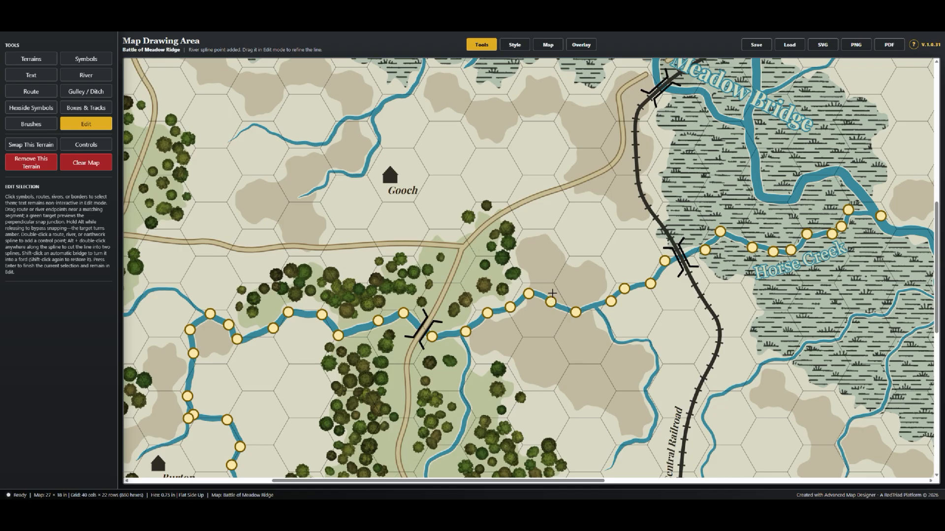
{"action": "left_click_drag", "start_coordinate": [552, 293], "coordinate": [525, 288]}
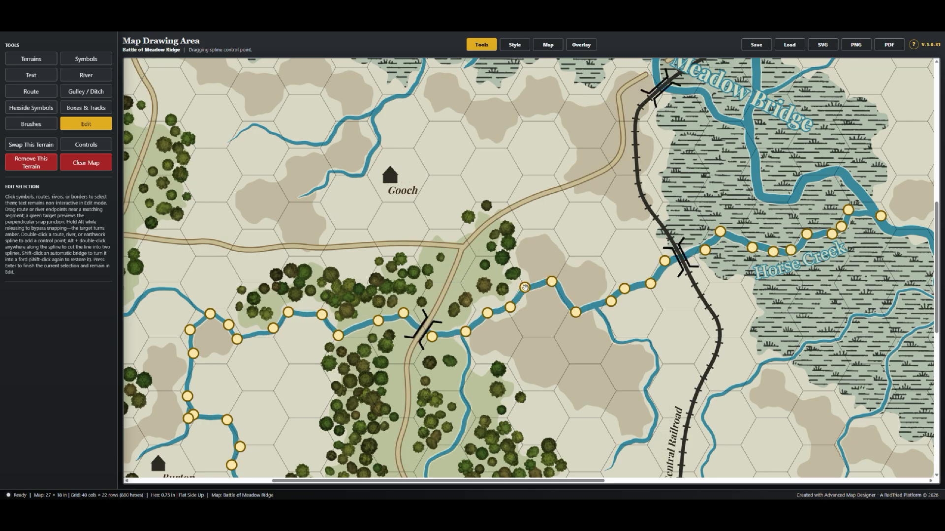
- Finish the Horse Creek edit, then select the branch road west of the railroad and snap its eastern endpoint onto the north-south road
{"action": "key", "text": "Return"}
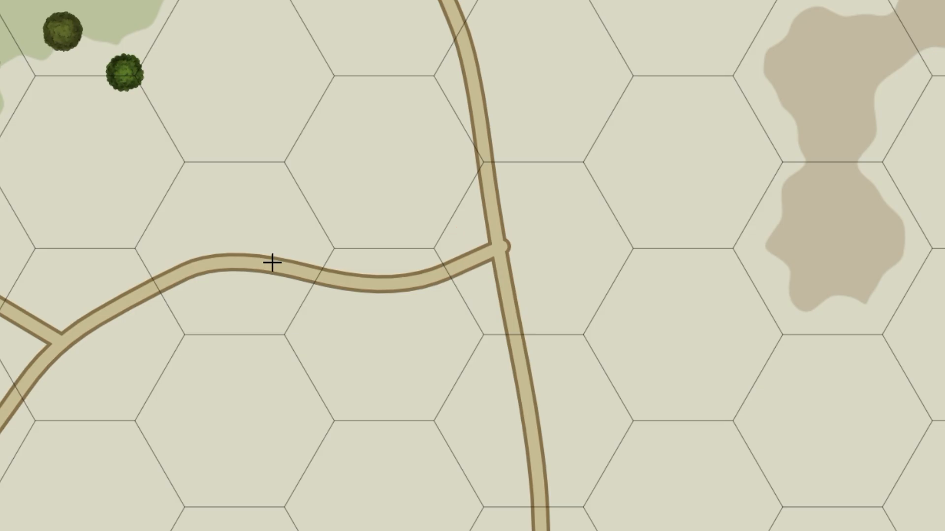
{"action": "left_click", "coordinate": [272, 263]}
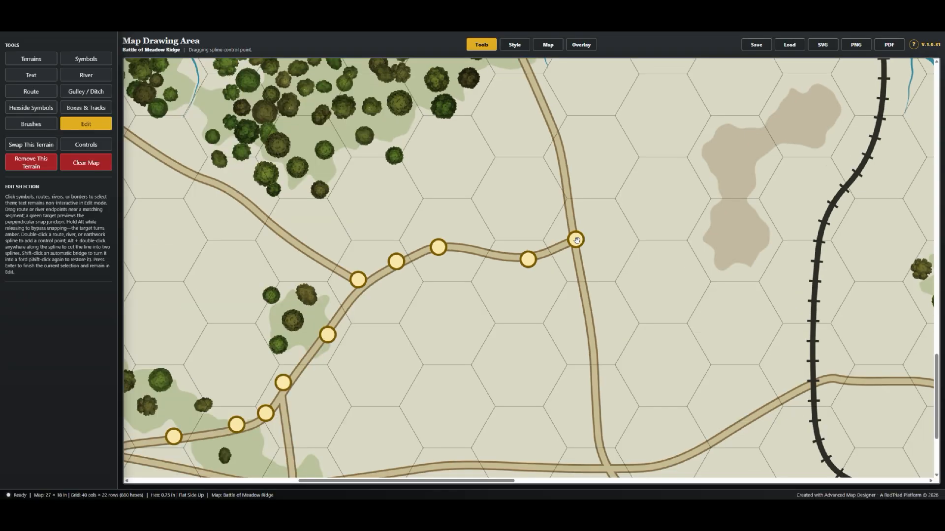
{"action": "mouse_move", "coordinate": [576, 240]}
{"action": "left_mouse_down"}
{"action": "mouse_move", "coordinate": [568, 222]}
{"action": "mouse_move", "coordinate": [554, 248]}
{"action": "mouse_move", "coordinate": [574, 243]}
{"action": "mouse_move", "coordinate": [536, 247]}
{"action": "mouse_move", "coordinate": [573, 239]}
{"action": "left_mouse_up"}
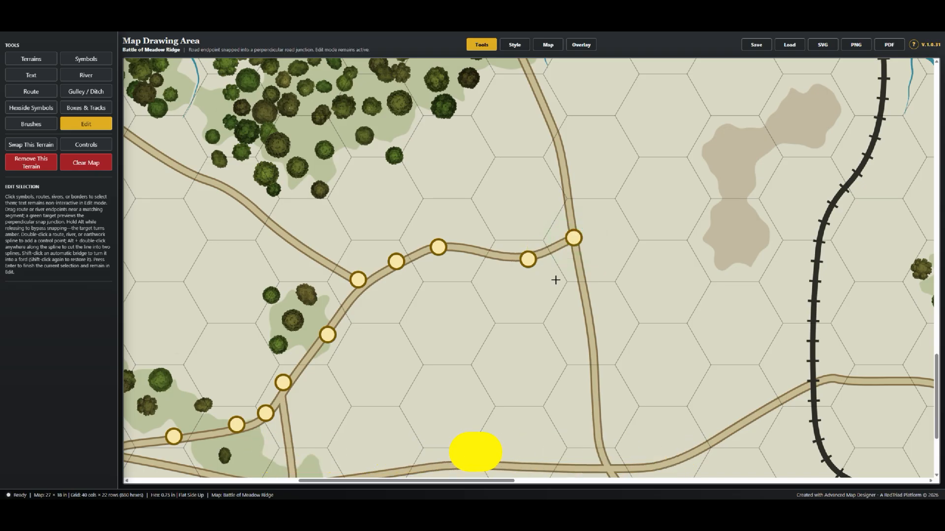
{"action": "key", "text": "Return"}
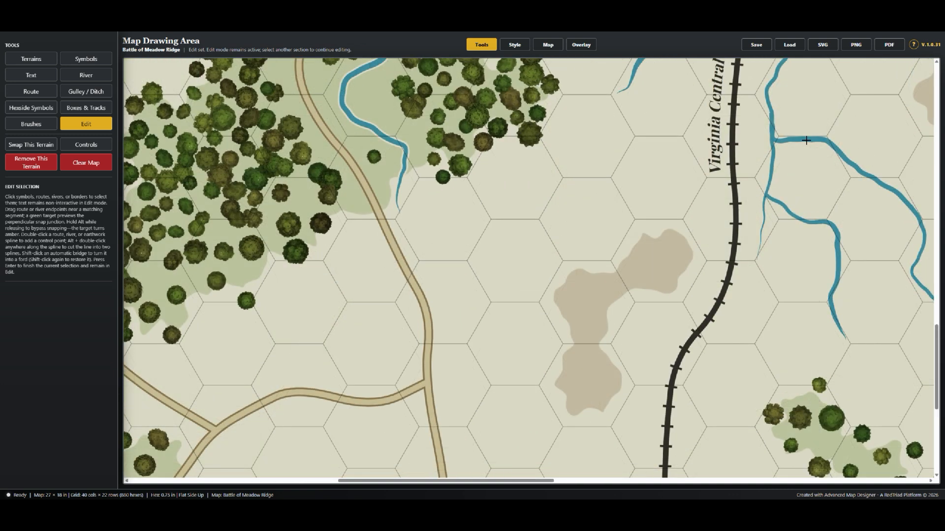
- Delete the end control point of the upper stream branch east of the Virginia Central Railroad and snap its new endpoint to the main stream
{"action": "left_click", "coordinate": [806, 140]}
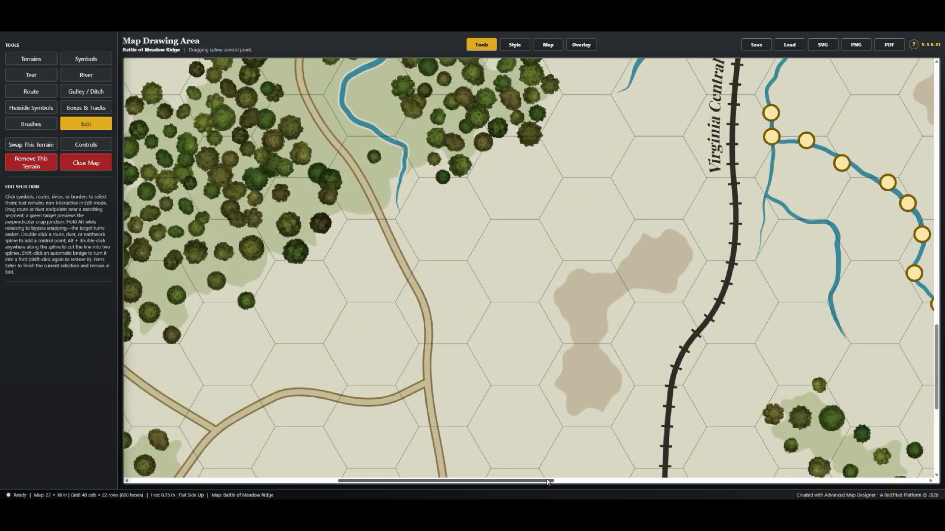
{"action": "left_click_drag", "start_coordinate": [547, 482], "coordinate": [642, 482]}
{"action": "left_click_drag", "start_coordinate": [937, 333], "coordinate": [938, 301]}
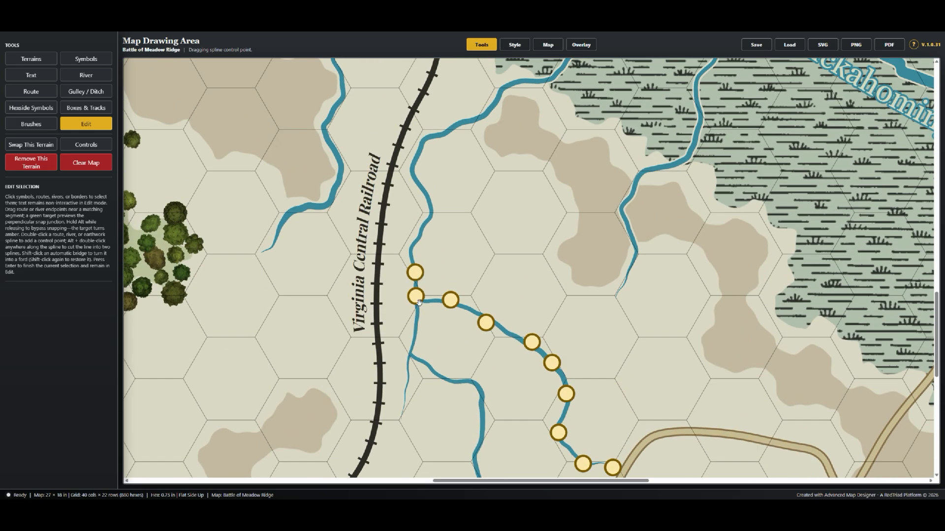
{"action": "key", "text": "Delete"}
{"action": "left_click_drag", "start_coordinate": [417, 297], "coordinate": [415, 296]}
{"action": "key", "text": "Return"}
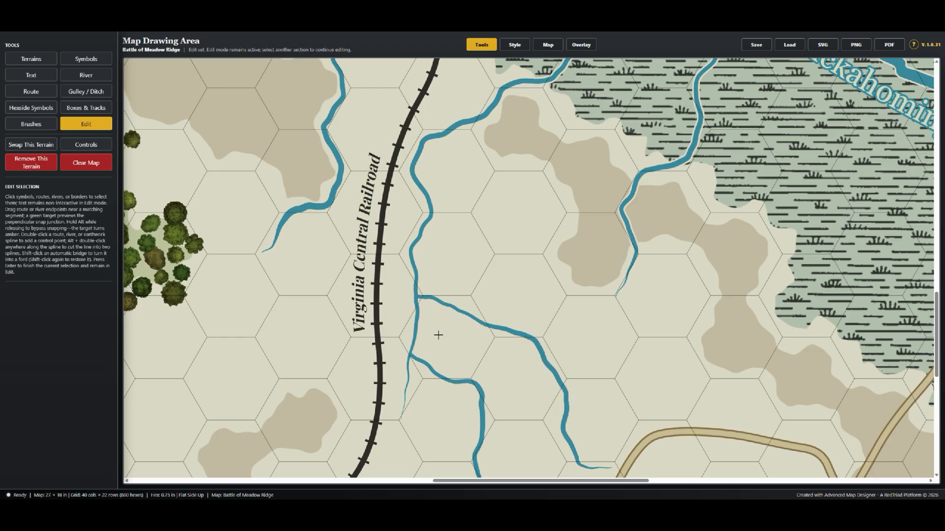
- Change the automatic bridge on the road east of Crenshaw's Mill into a ford
{"action": "scroll", "coordinate": [577, 269], "scroll_direction": "down", "scroll_amount": 5}
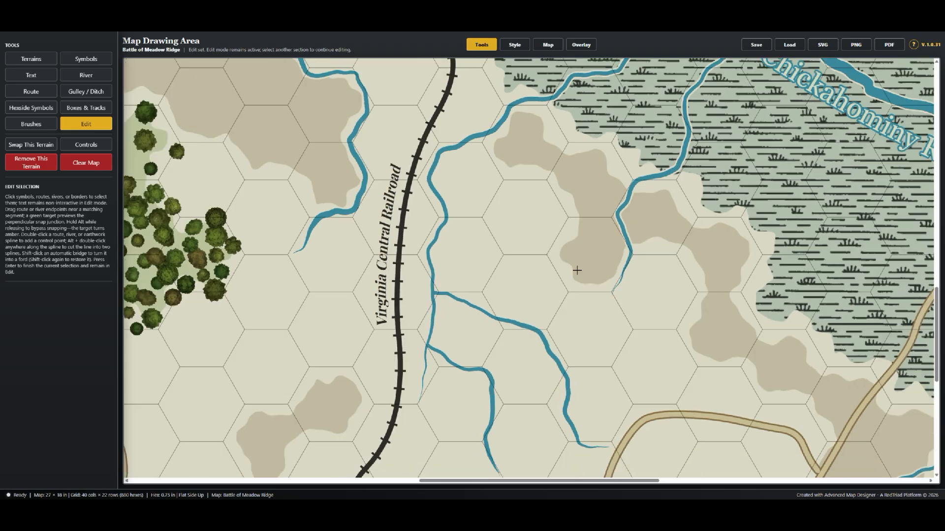
{"action": "scroll", "coordinate": [576, 270], "scroll_direction": "down", "scroll_amount": 2}
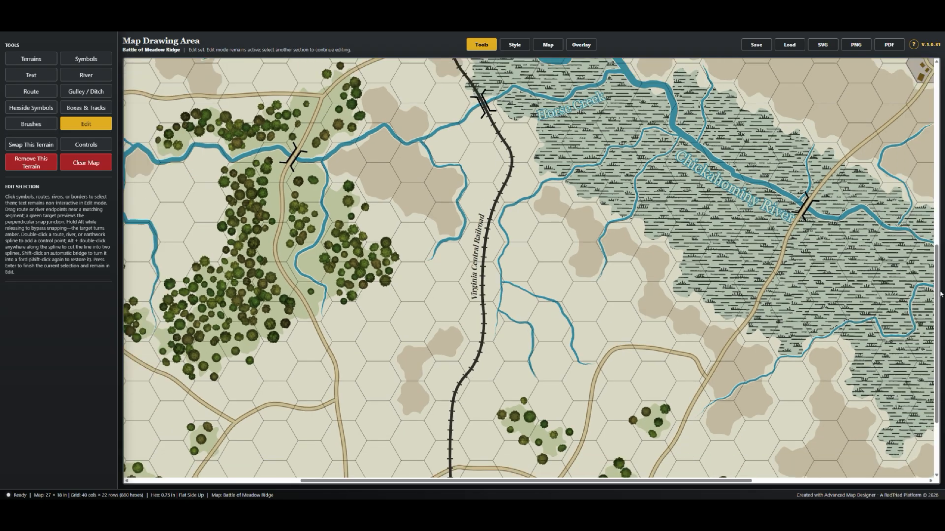
{"action": "left_click_drag", "start_coordinate": [936, 302], "coordinate": [942, 246]}
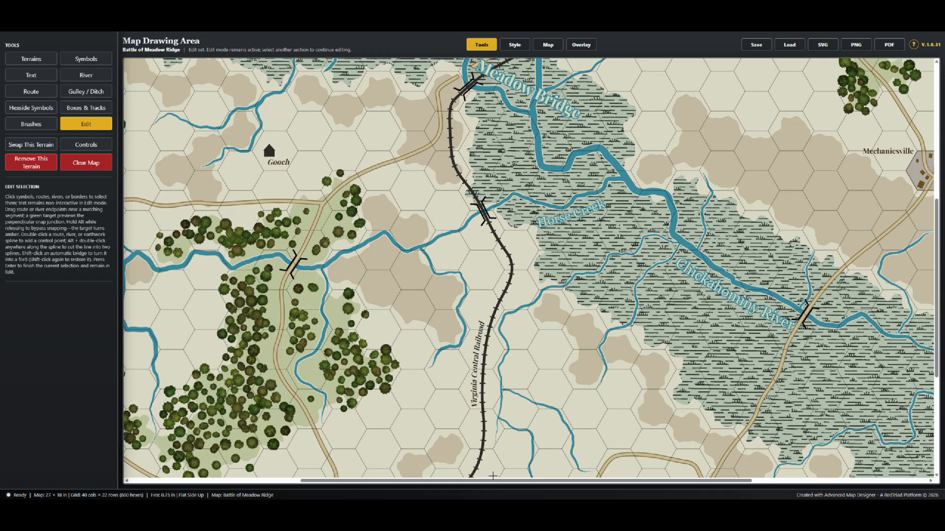
{"action": "left_click_drag", "start_coordinate": [492, 480], "coordinate": [387, 479]}
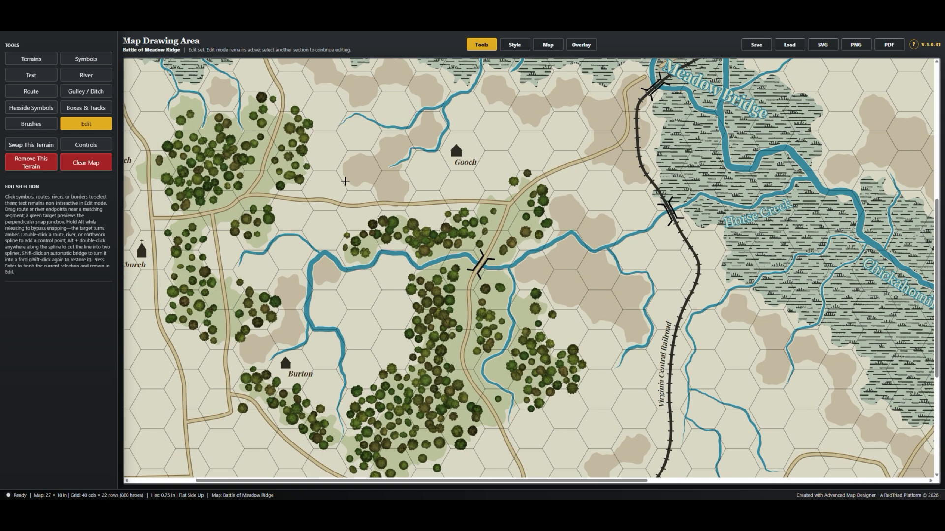
{"action": "scroll", "coordinate": [345, 182], "scroll_direction": "up", "scroll_amount": 2}
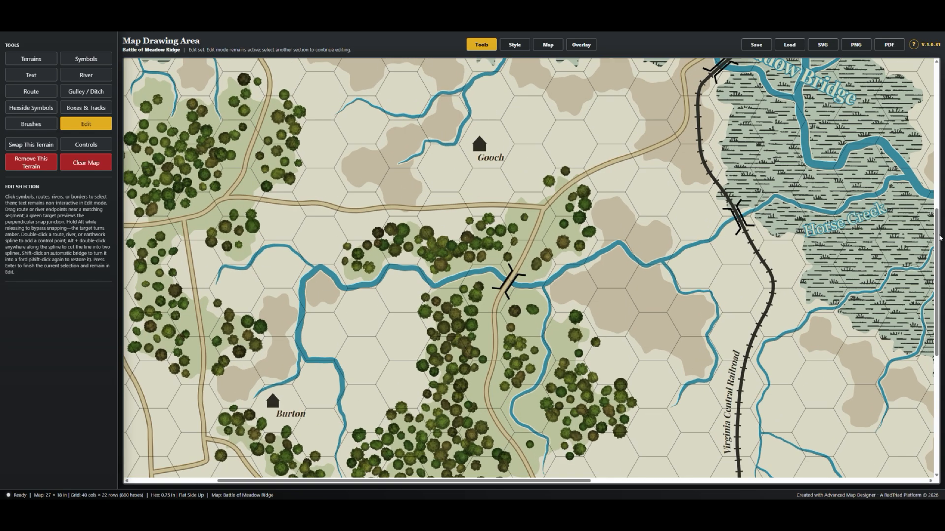
{"action": "left_click_drag", "start_coordinate": [938, 236], "coordinate": [942, 136]}
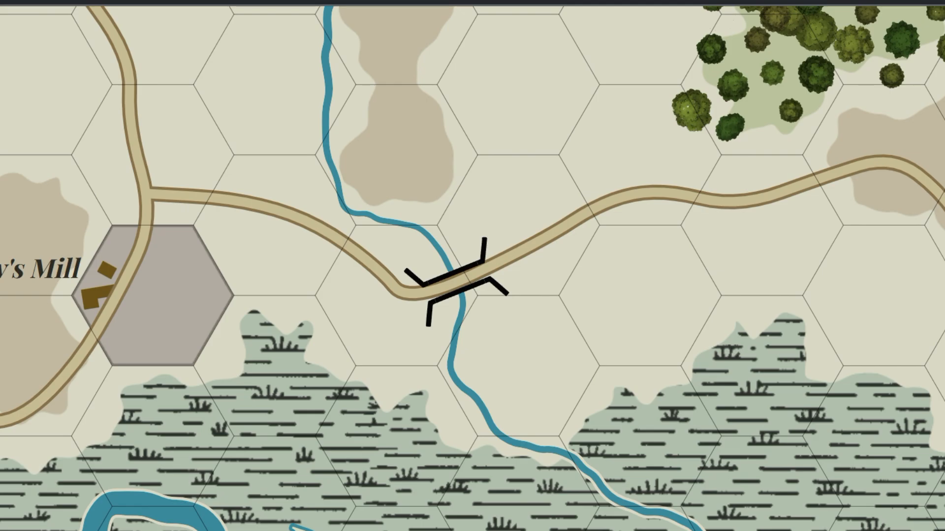
{"action": "left_click", "coordinate": [462, 284], "text": "shift"}
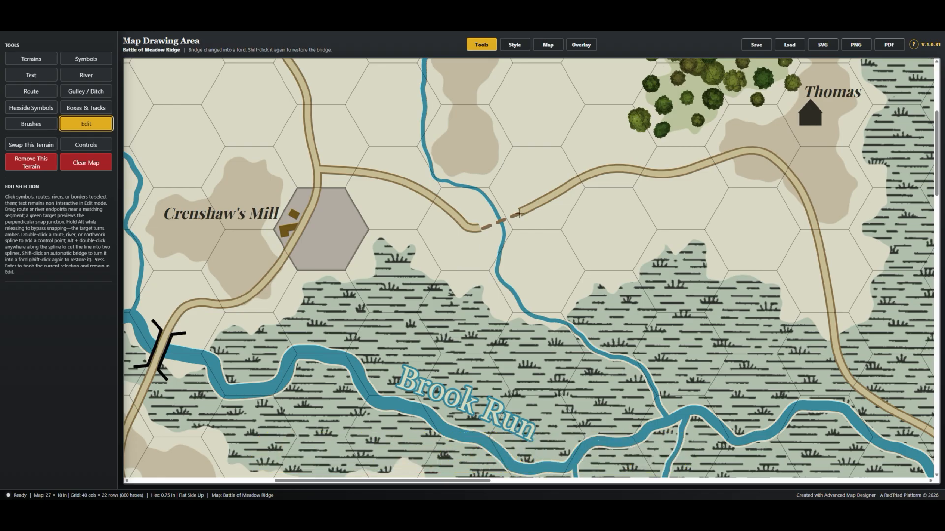
- Bring up the terrain types and look through the available terrains
{"action": "scroll", "coordinate": [519, 213], "scroll_direction": "down", "scroll_amount": 5}
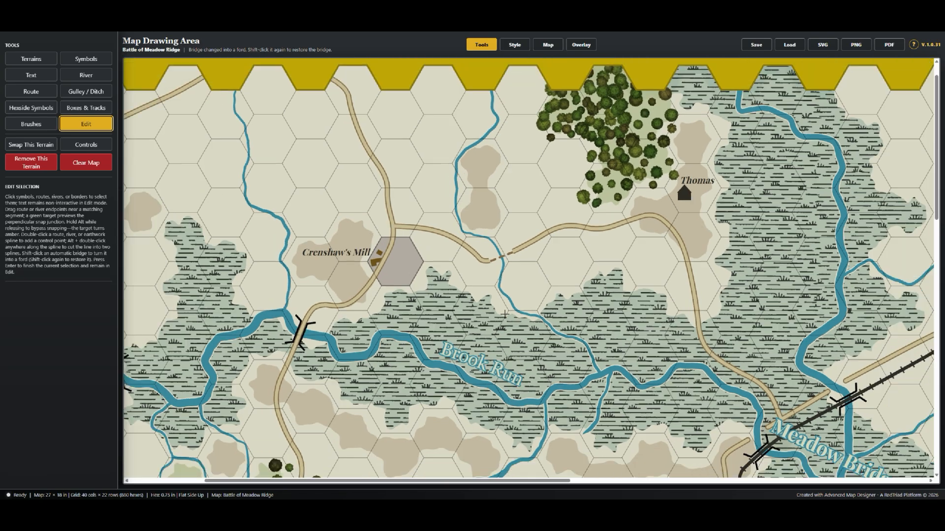
{"action": "scroll", "coordinate": [505, 313], "scroll_direction": "down", "scroll_amount": 5}
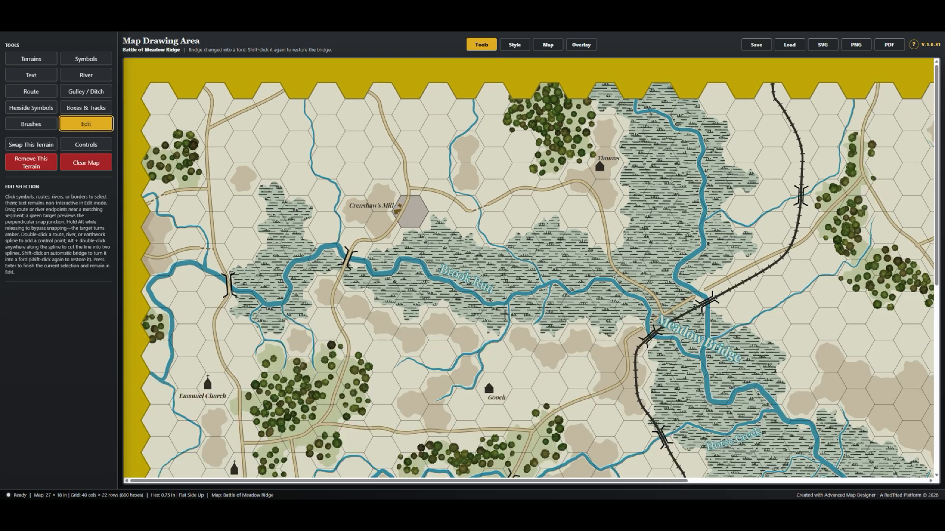
{"action": "scroll", "coordinate": [504, 313], "scroll_direction": "down", "scroll_amount": 1}
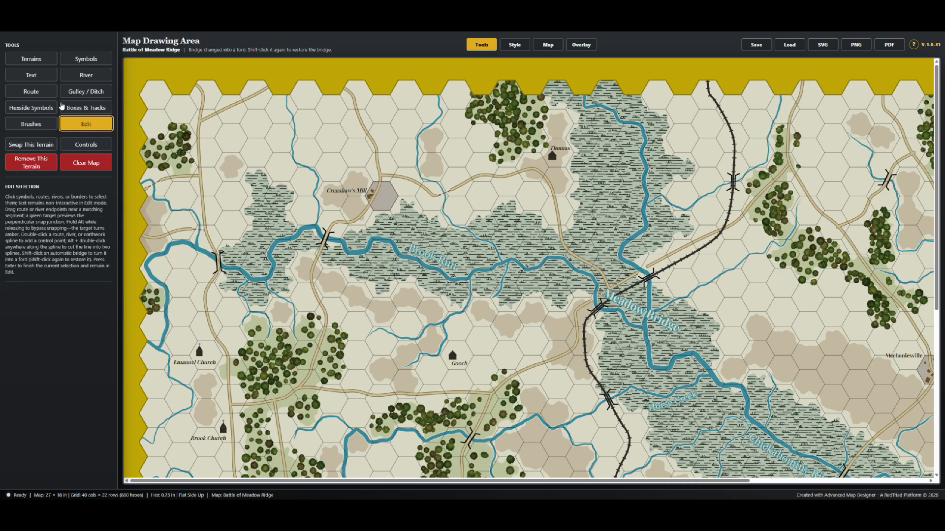
{"action": "left_click", "coordinate": [35, 63]}
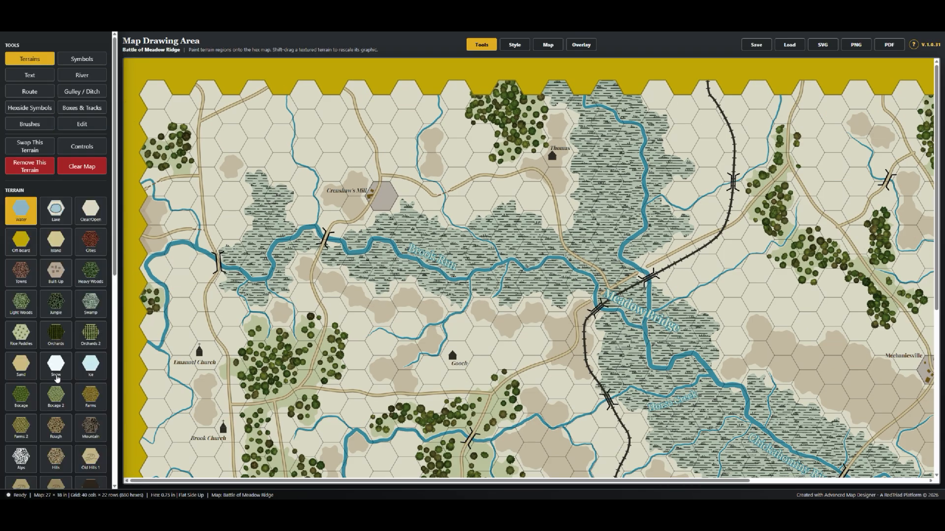
{"action": "scroll", "coordinate": [54, 394], "scroll_direction": "down", "scroll_amount": 10}
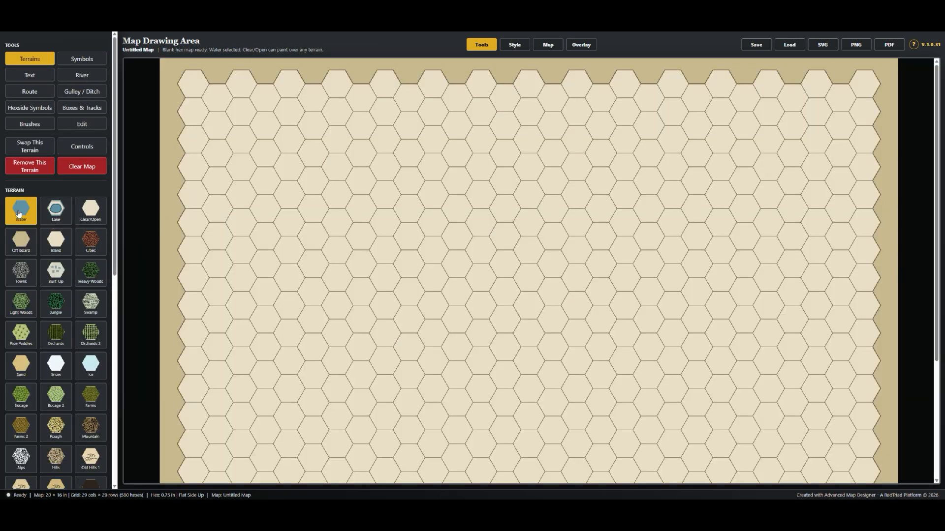
- Paint a large Water area in the western part of the blank map and place two Island hexes inside it
{"action": "mouse_move", "coordinate": [264, 205]}
{"action": "left_mouse_down"}
{"action": "mouse_move", "coordinate": [418, 299]}
{"action": "mouse_move", "coordinate": [287, 270]}
{"action": "mouse_move", "coordinate": [210, 216]}
{"action": "mouse_move", "coordinate": [297, 287]}
{"action": "mouse_move", "coordinate": [266, 225]}
{"action": "mouse_move", "coordinate": [229, 283]}
{"action": "mouse_move", "coordinate": [356, 341]}
{"action": "mouse_move", "coordinate": [349, 302]}
{"action": "mouse_move", "coordinate": [325, 315]}
{"action": "mouse_move", "coordinate": [386, 307]}
{"action": "mouse_move", "coordinate": [345, 344]}
{"action": "mouse_move", "coordinate": [275, 358]}
{"action": "mouse_move", "coordinate": [225, 304]}
{"action": "mouse_move", "coordinate": [236, 339]}
{"action": "mouse_move", "coordinate": [271, 322]}
{"action": "mouse_move", "coordinate": [251, 340]}
{"action": "left_mouse_up"}
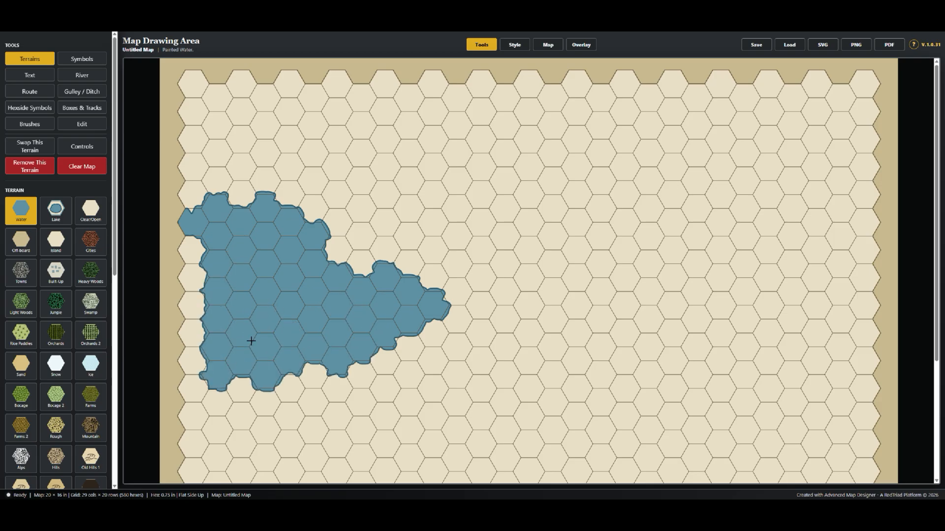
{"action": "left_click", "coordinate": [62, 213]}
{"action": "left_click", "coordinate": [62, 255]}
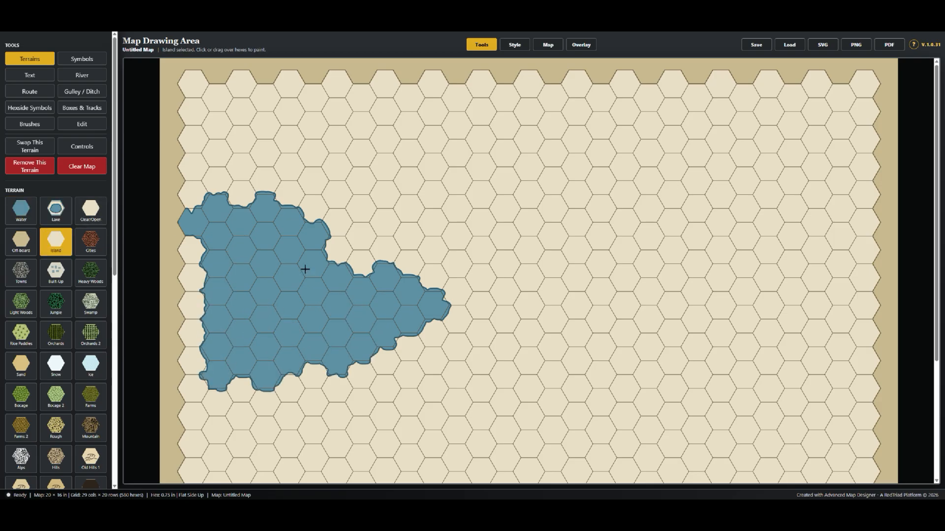
{"action": "left_click", "coordinate": [307, 265]}
{"action": "left_click", "coordinate": [264, 291]}
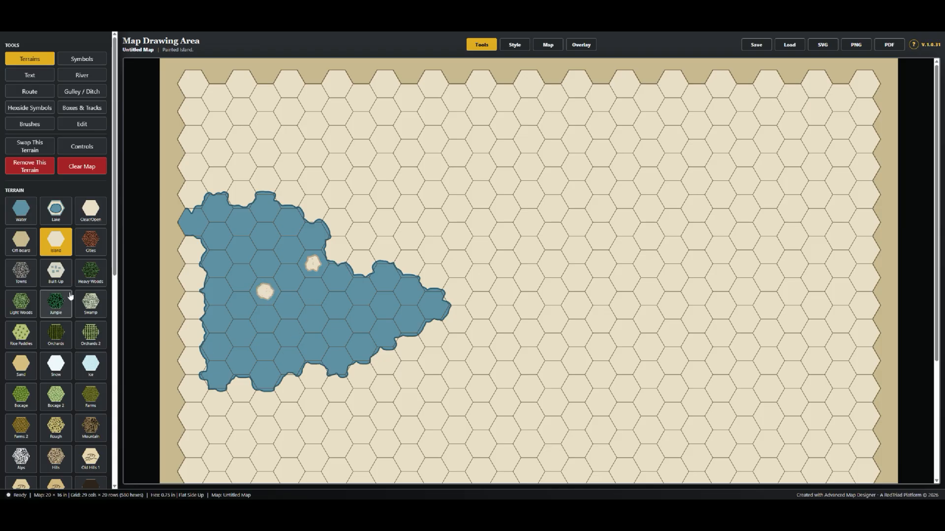
- Paint Solid Overlay 1 on one hex of the water's southern coast and on both island hexes
{"action": "scroll", "coordinate": [55, 391], "scroll_direction": "down", "scroll_amount": 4}
{"action": "scroll", "coordinate": [55, 391], "scroll_direction": "down", "scroll_amount": 3}
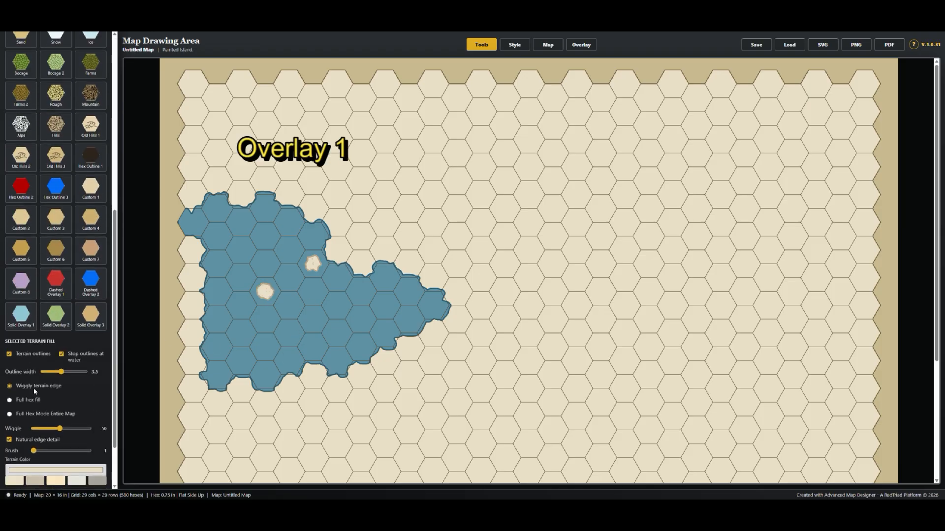
{"action": "left_click", "coordinate": [21, 314]}
{"action": "left_click", "coordinate": [332, 369]}
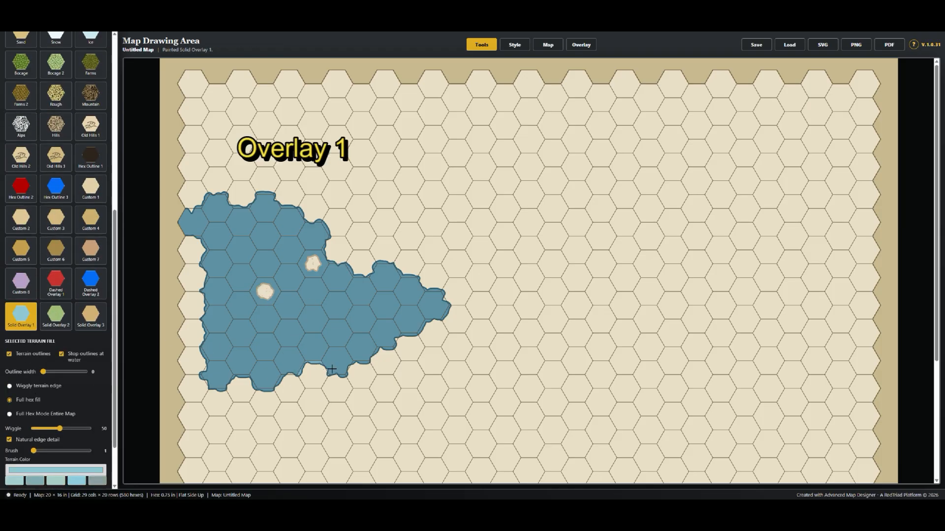
{"action": "left_click", "coordinate": [339, 368]}
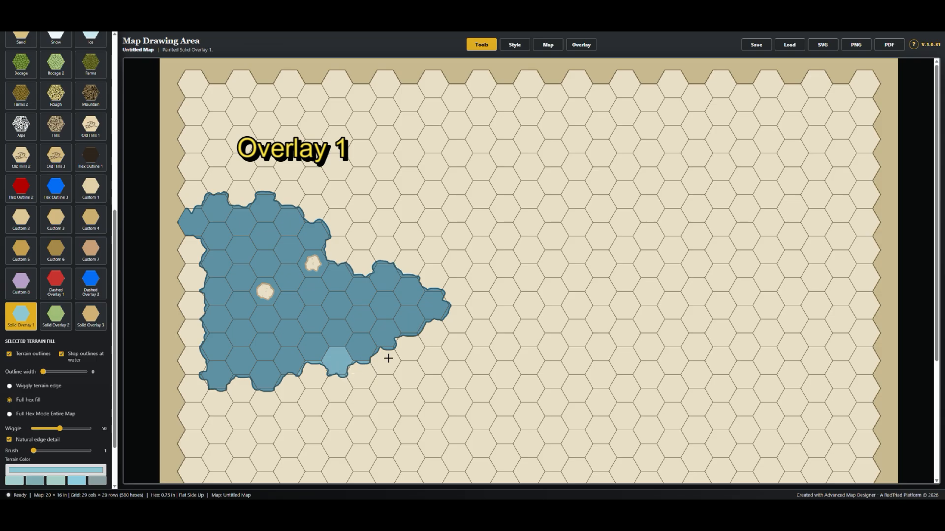
{"action": "left_click", "coordinate": [311, 263]}
{"action": "left_click", "coordinate": [260, 300]}
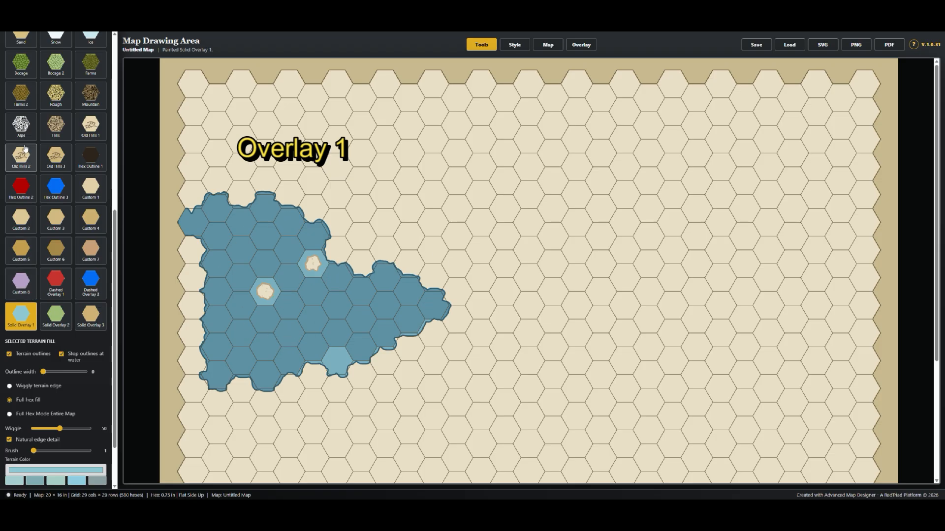
- Paint a north-south band of woodland east of the water with the Trees brush
{"action": "scroll", "coordinate": [55, 157], "scroll_direction": "up", "scroll_amount": 2}
{"action": "scroll", "coordinate": [55, 157], "scroll_direction": "up", "scroll_amount": 8}
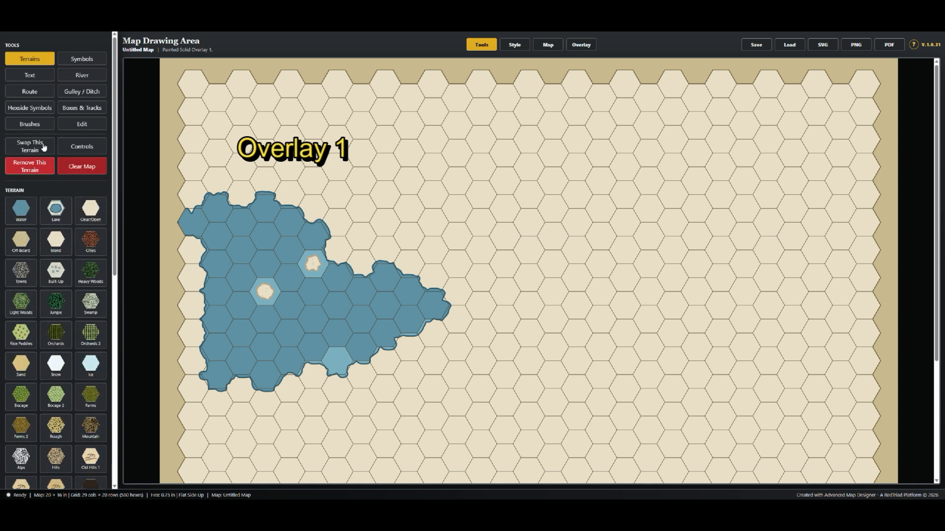
{"action": "left_click", "coordinate": [37, 113]}
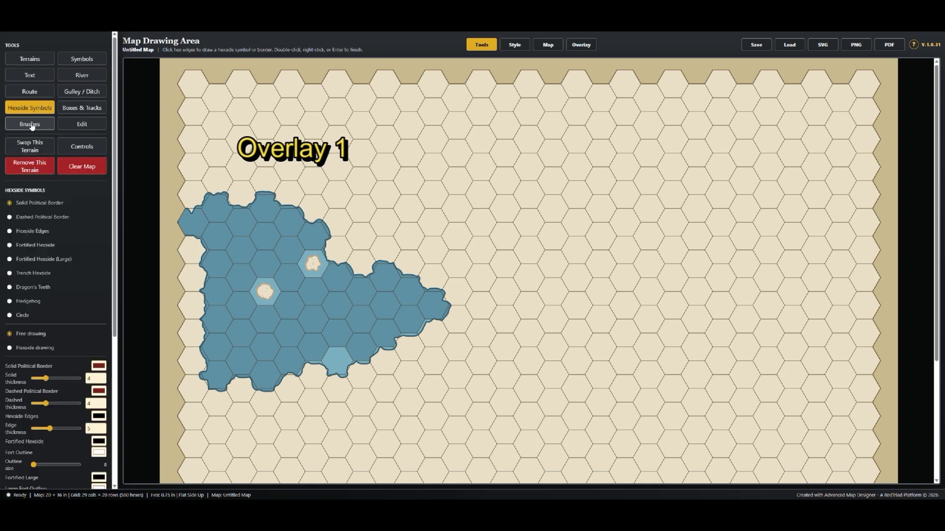
{"action": "left_click", "coordinate": [30, 125]}
{"action": "left_click", "coordinate": [30, 219]}
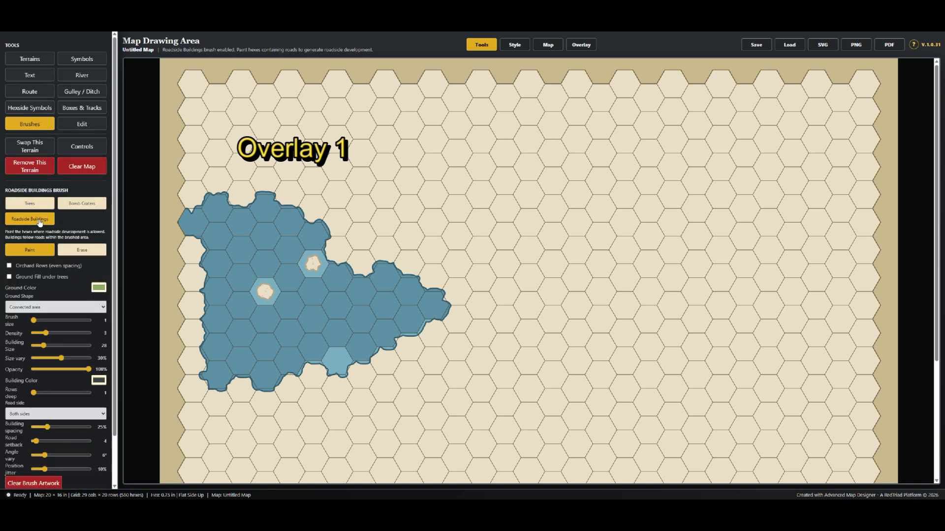
{"action": "left_click", "coordinate": [33, 203]}
{"action": "mouse_move", "coordinate": [569, 208]}
{"action": "left_mouse_down"}
{"action": "mouse_move", "coordinate": [548, 224]}
{"action": "mouse_move", "coordinate": [567, 224]}
{"action": "mouse_move", "coordinate": [528, 261]}
{"action": "mouse_move", "coordinate": [510, 310]}
{"action": "mouse_move", "coordinate": [576, 223]}
{"action": "mouse_move", "coordinate": [605, 213]}
{"action": "mouse_move", "coordinate": [539, 281]}
{"action": "mouse_move", "coordinate": [546, 344]}
{"action": "left_mouse_up"}
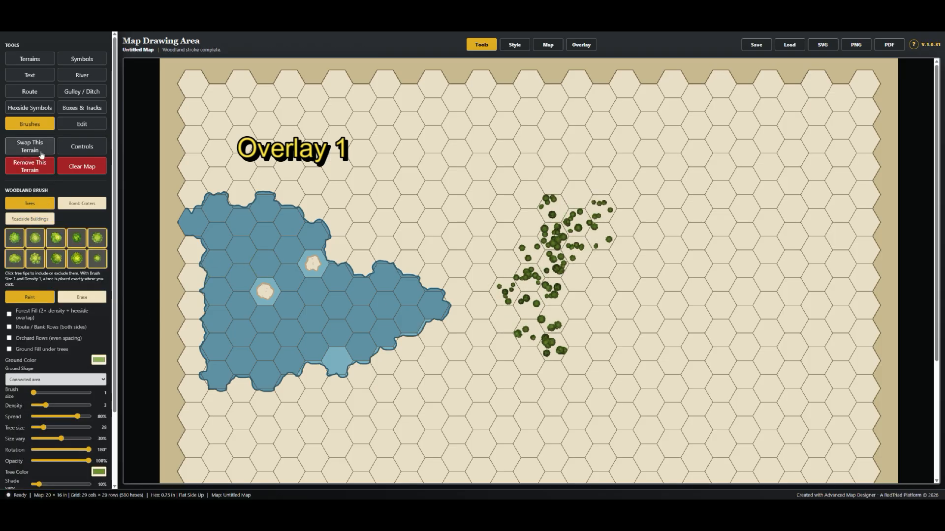
- Paint Solid Overlay 2 over all the hexes containing the brushed trees
{"action": "left_click", "coordinate": [36, 61]}
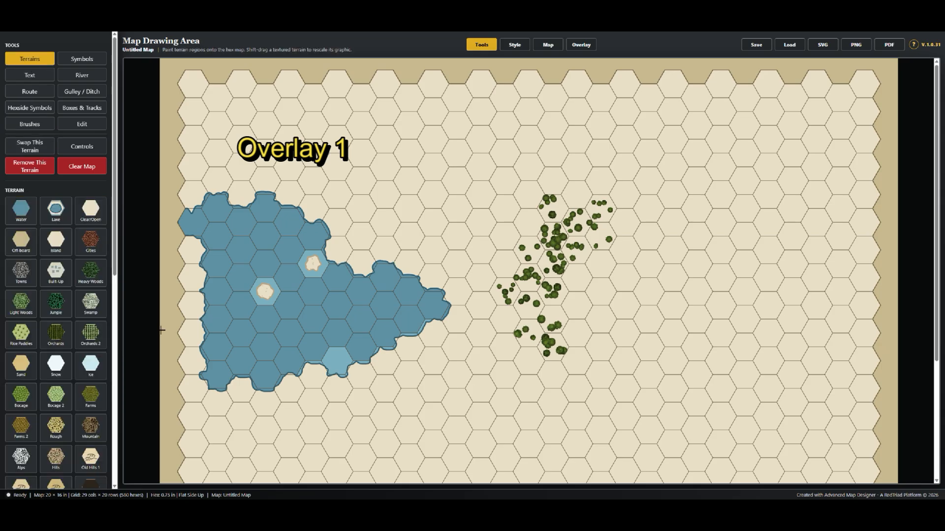
{"action": "scroll", "coordinate": [58, 295], "scroll_direction": "down", "scroll_amount": 10}
{"action": "left_click", "coordinate": [58, 323]}
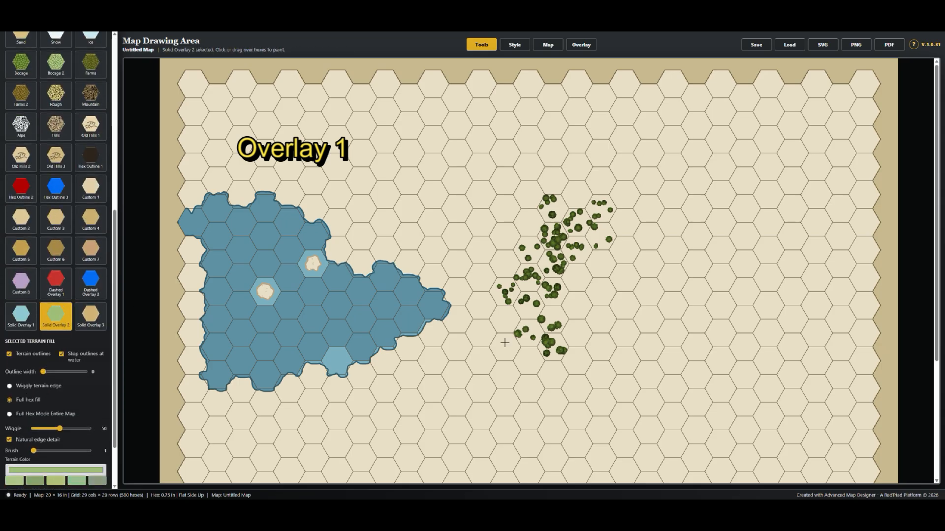
{"action": "mouse_move", "coordinate": [561, 346]}
{"action": "left_mouse_down"}
{"action": "mouse_move", "coordinate": [525, 335]}
{"action": "mouse_move", "coordinate": [552, 314]}
{"action": "mouse_move", "coordinate": [494, 284]}
{"action": "mouse_move", "coordinate": [522, 303]}
{"action": "mouse_move", "coordinate": [532, 289]}
{"action": "mouse_move", "coordinate": [546, 293]}
{"action": "mouse_move", "coordinate": [553, 265]}
{"action": "mouse_move", "coordinate": [540, 255]}
{"action": "mouse_move", "coordinate": [553, 213]}
{"action": "mouse_move", "coordinate": [579, 224]}
{"action": "mouse_move", "coordinate": [596, 214]}
{"action": "mouse_move", "coordinate": [579, 244]}
{"action": "left_mouse_up"}
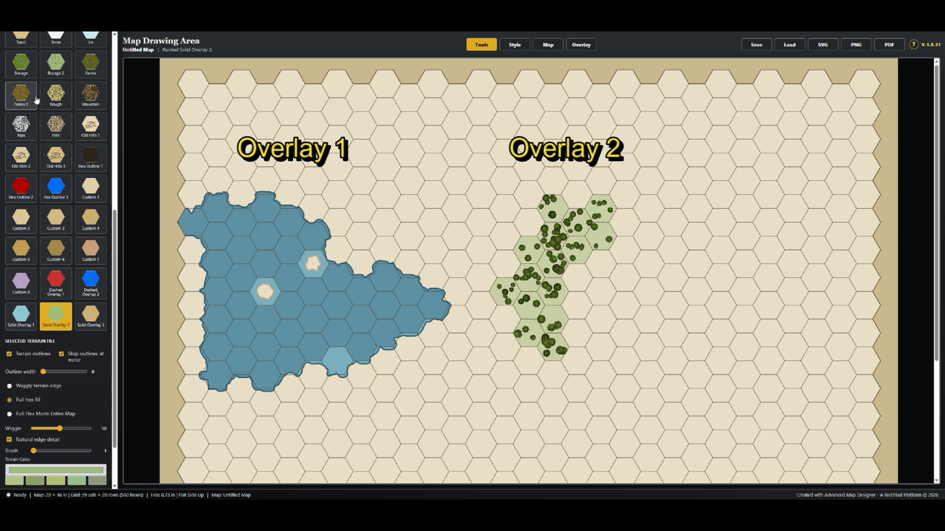
- Place City Blocks symbols in three adjacent hexes along the southeastern edge of the woodland
{"action": "scroll", "coordinate": [45, 134], "scroll_direction": "up", "scroll_amount": 7}
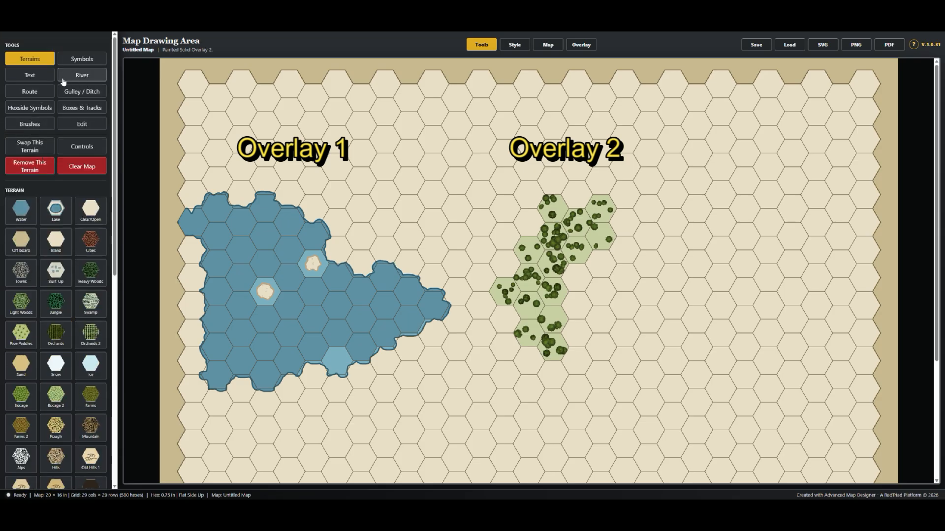
{"action": "left_click", "coordinate": [79, 61]}
{"action": "scroll", "coordinate": [64, 325], "scroll_direction": "down", "scroll_amount": 5}
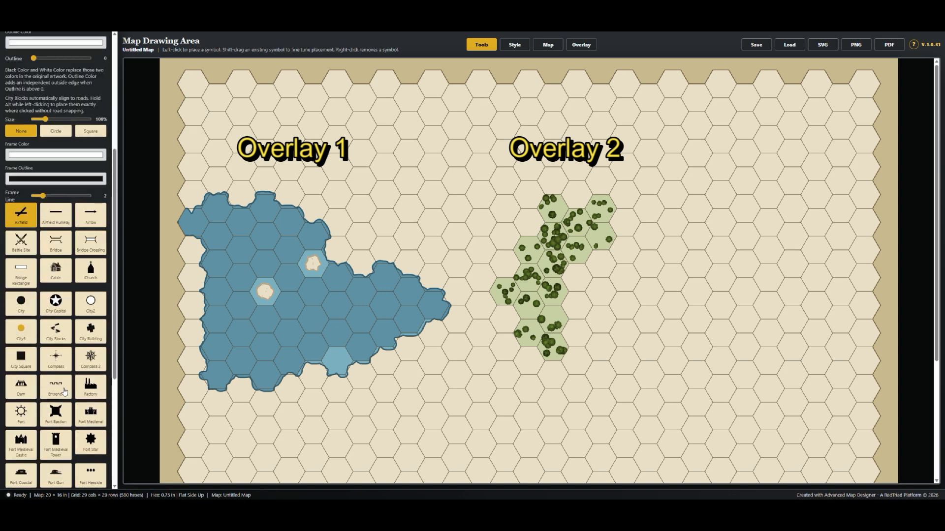
{"action": "scroll", "coordinate": [55, 431], "scroll_direction": "down", "scroll_amount": 3}
{"action": "left_click", "coordinate": [56, 221]}
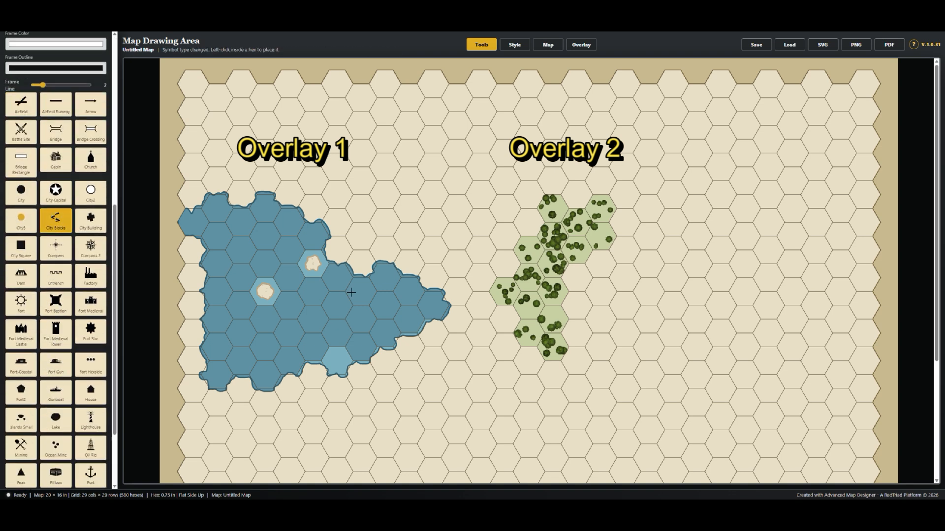
{"action": "left_click", "coordinate": [572, 301]}
{"action": "scroll", "coordinate": [48, 184], "scroll_direction": "up", "scroll_amount": 1}
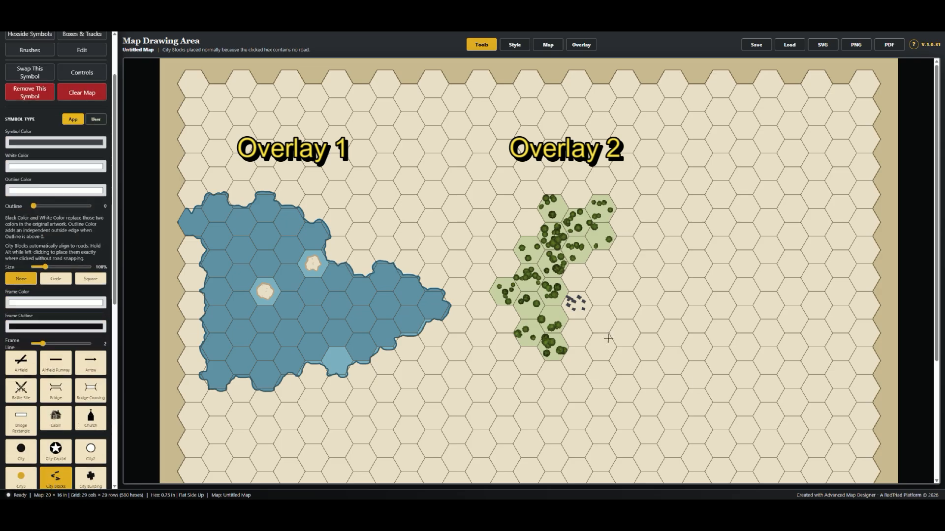
{"action": "left_click", "coordinate": [575, 331]}
{"action": "left_click", "coordinate": [595, 325]}
- Paint Solid Overlay 3 over the three hexes containing the City Blocks symbols
{"action": "scroll", "coordinate": [25, 135], "scroll_direction": "up", "scroll_amount": 3}
{"action": "left_click", "coordinate": [29, 59]}
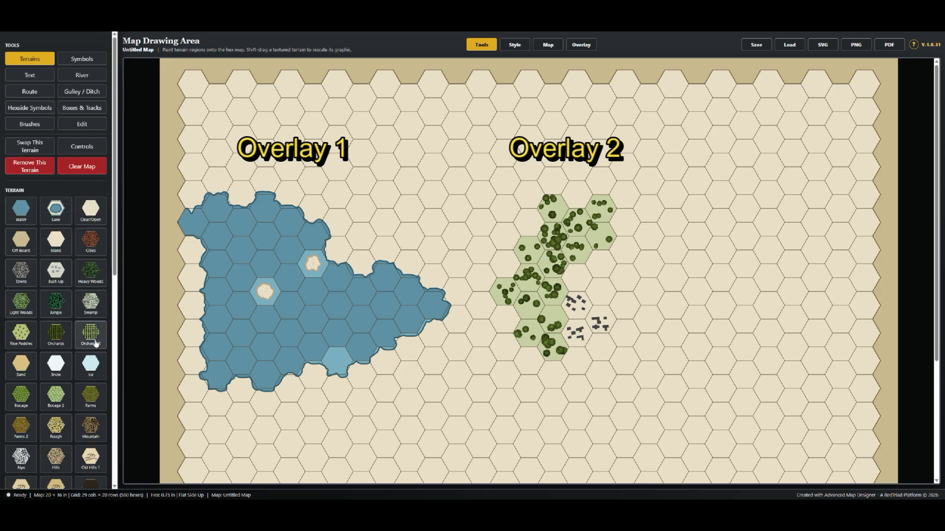
{"action": "scroll", "coordinate": [96, 343], "scroll_direction": "down", "scroll_amount": 5}
{"action": "left_click", "coordinate": [90, 389]}
{"action": "left_click", "coordinate": [576, 333]}
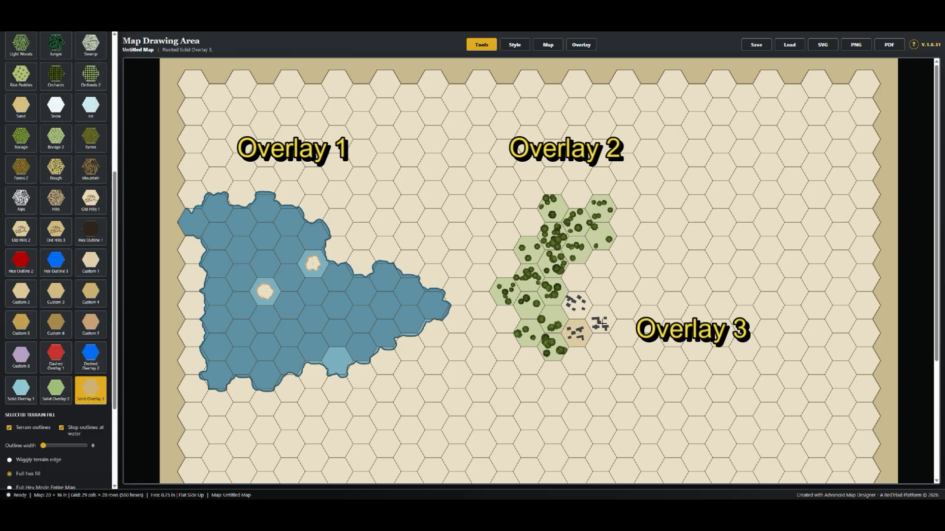
{"action": "left_click", "coordinate": [601, 322]}
{"action": "left_click", "coordinate": [575, 304]}
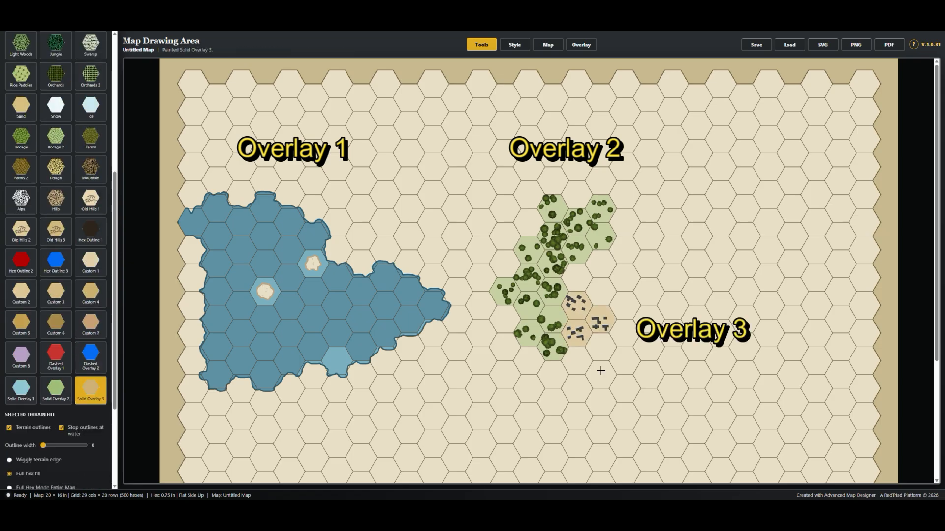
- Change the terrain color of Solid Overlay 3 to the grey preset
{"action": "scroll", "coordinate": [56, 393], "scroll_direction": "down", "scroll_amount": 3}
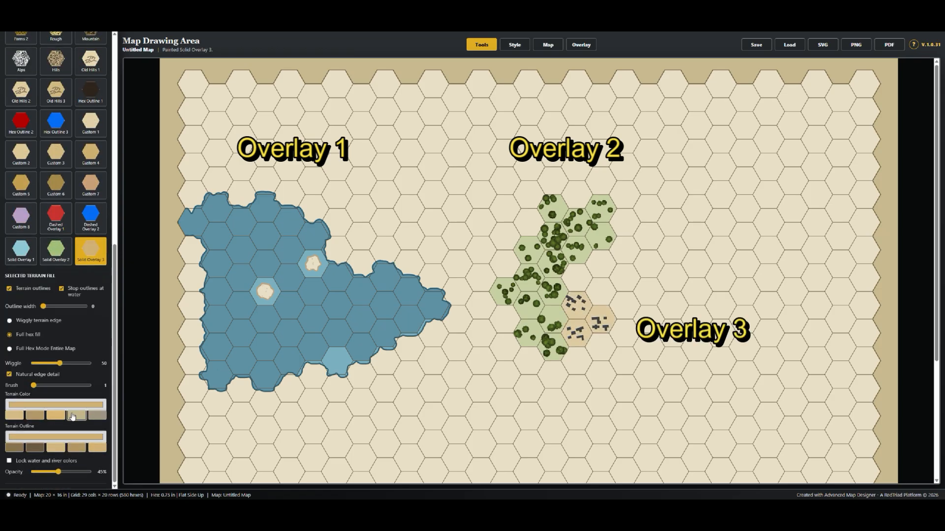
{"action": "left_click", "coordinate": [94, 415]}
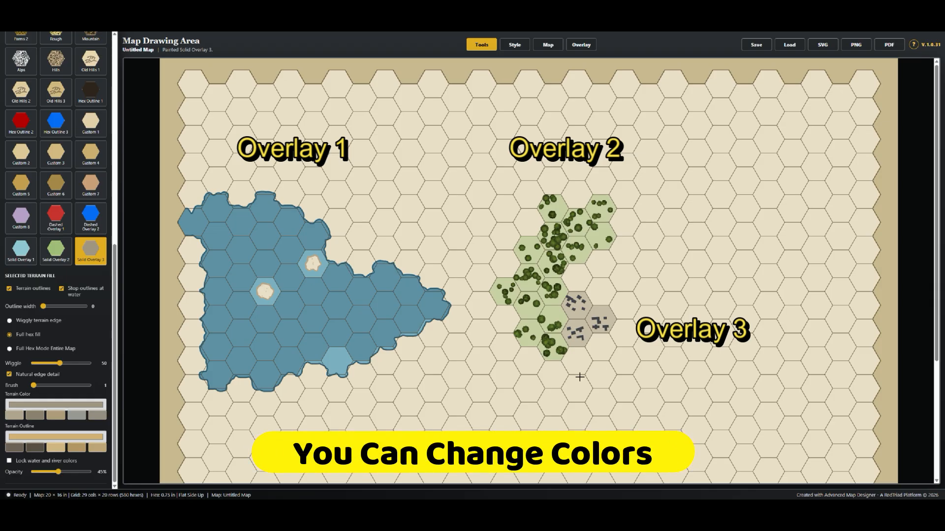
{"action": "scroll", "coordinate": [576, 384], "scroll_direction": "up", "scroll_amount": 1}
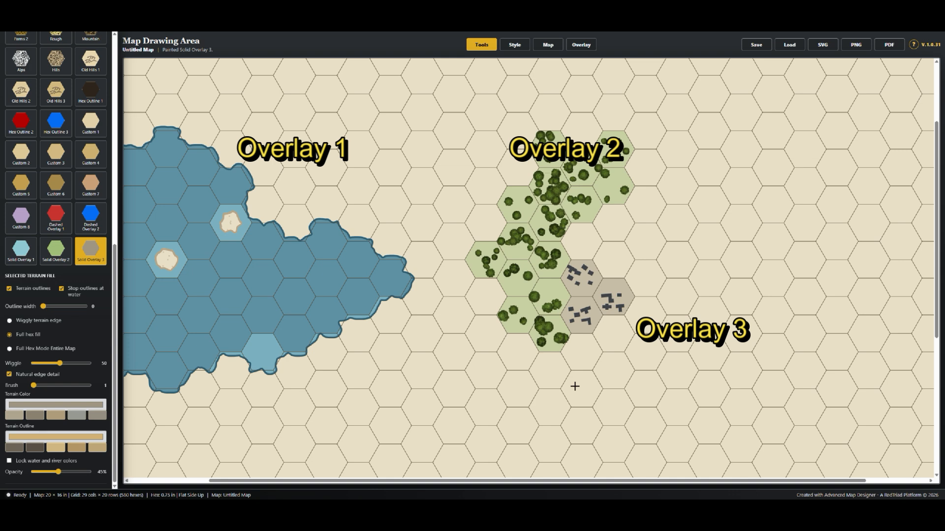
{"action": "scroll", "coordinate": [575, 386], "scroll_direction": "down", "scroll_amount": 1}
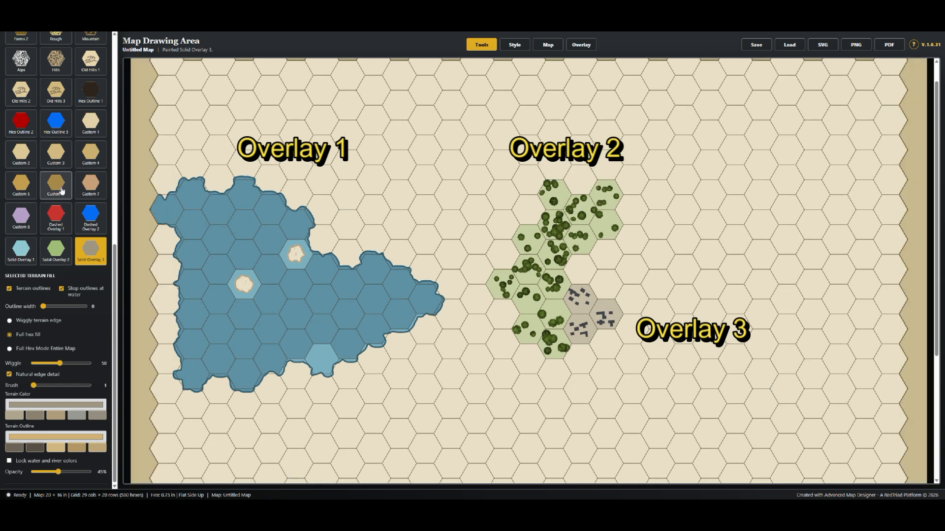
- Read the V.1.0.31 and V.1.0.30 update entries in the help page's Version Notes
{"action": "scroll", "coordinate": [63, 212], "scroll_direction": "up", "scroll_amount": 8}
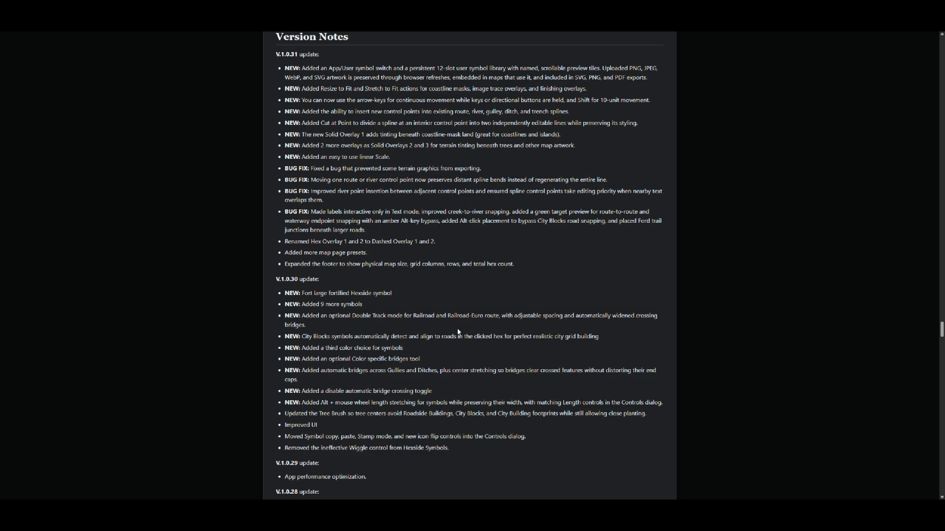
{"action": "scroll", "coordinate": [458, 332], "scroll_direction": "down", "scroll_amount": 4}
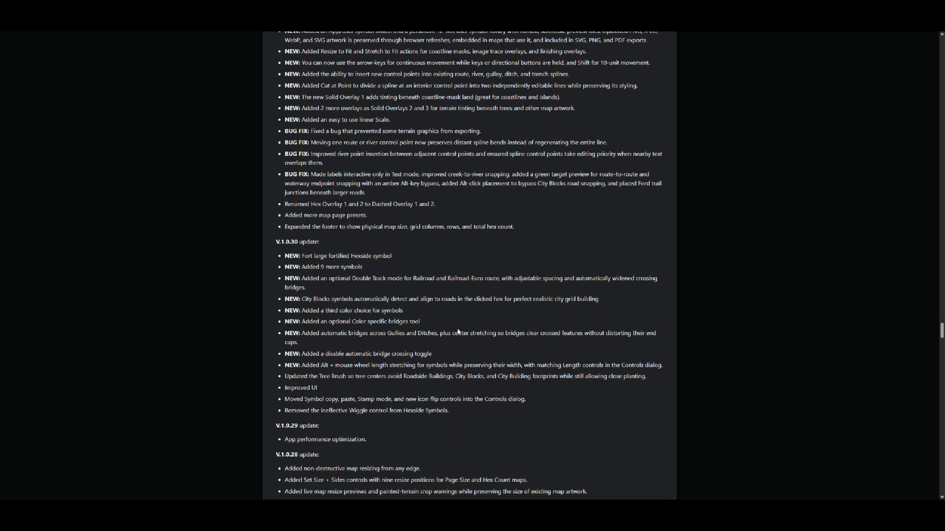
{"action": "scroll", "coordinate": [458, 332], "scroll_direction": "down", "scroll_amount": 3}
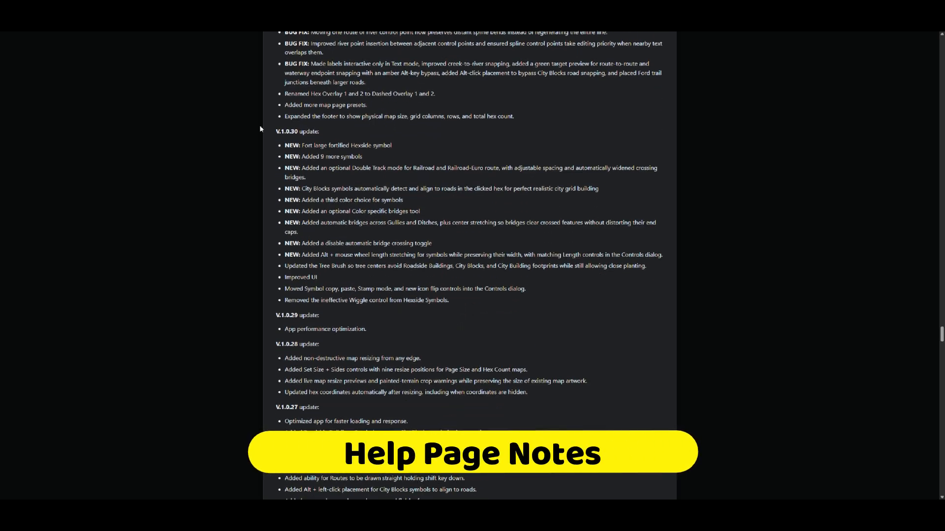
{"action": "left_click_drag", "start_coordinate": [274, 137], "coordinate": [501, 306]}
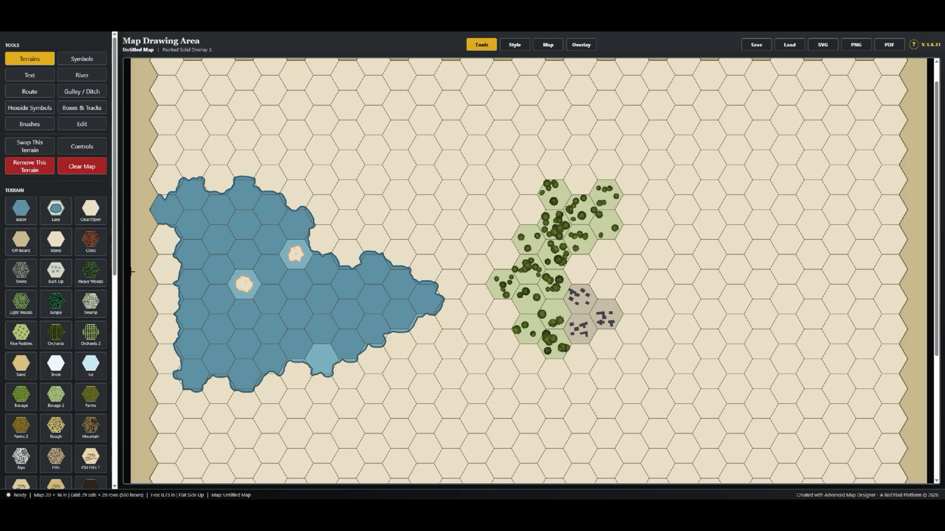
- Place a Fort Bastion and a Fort Medieval symbol east of the woodland, and a Dam just north of the City Blocks hexes
{"action": "left_click", "coordinate": [26, 60]}
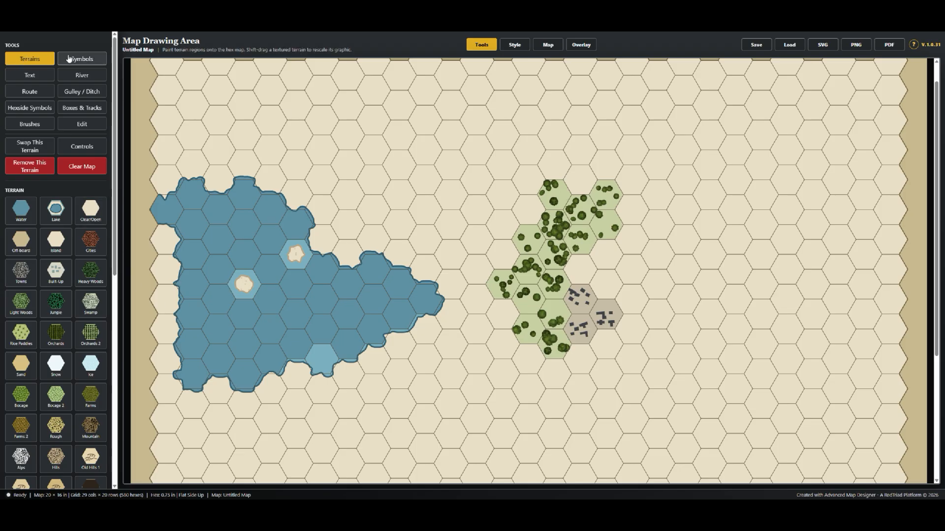
{"action": "left_click", "coordinate": [69, 58]}
{"action": "scroll", "coordinate": [69, 316], "scroll_direction": "down", "scroll_amount": 10}
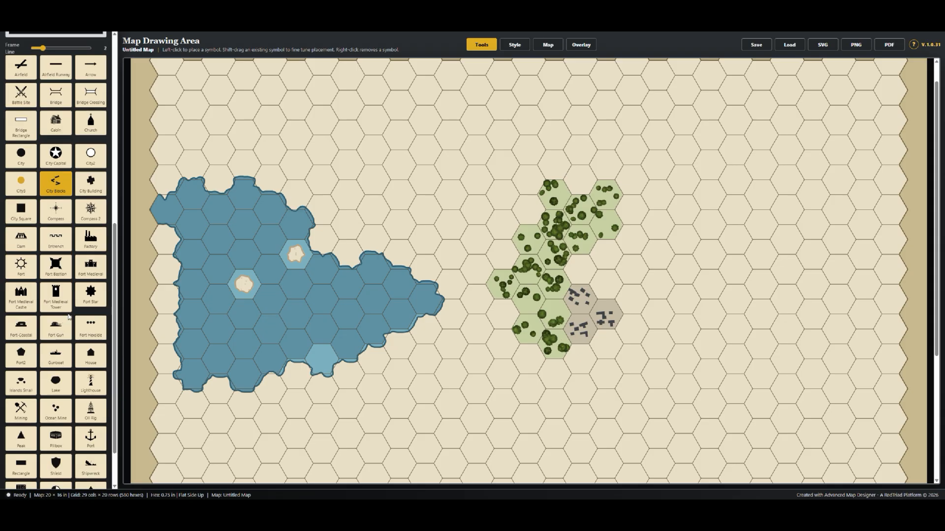
{"action": "left_click", "coordinate": [53, 276]}
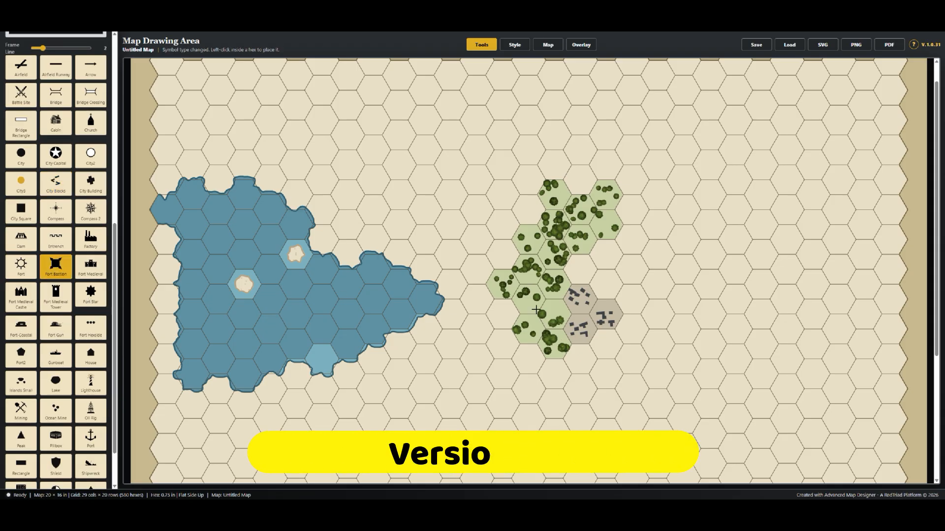
{"action": "left_click", "coordinate": [653, 254]}
{"action": "left_click", "coordinate": [92, 267]}
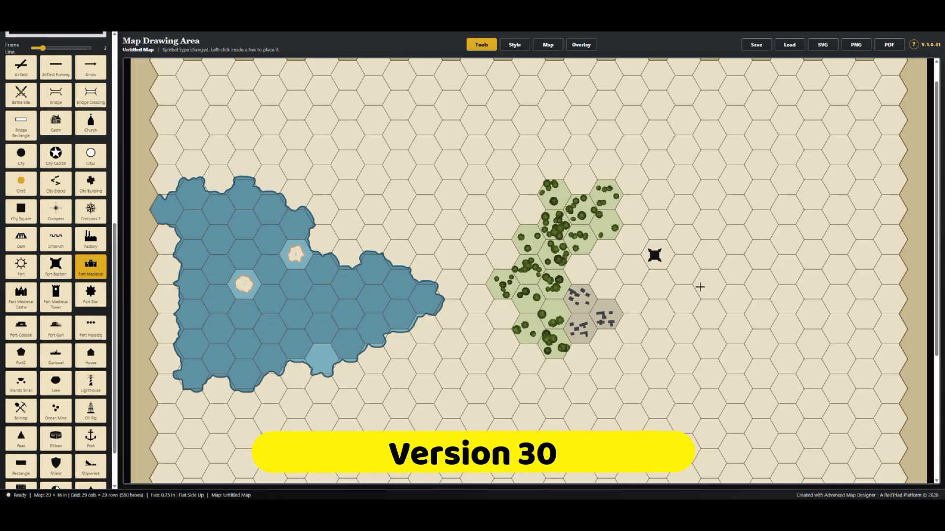
{"action": "left_click", "coordinate": [685, 269]}
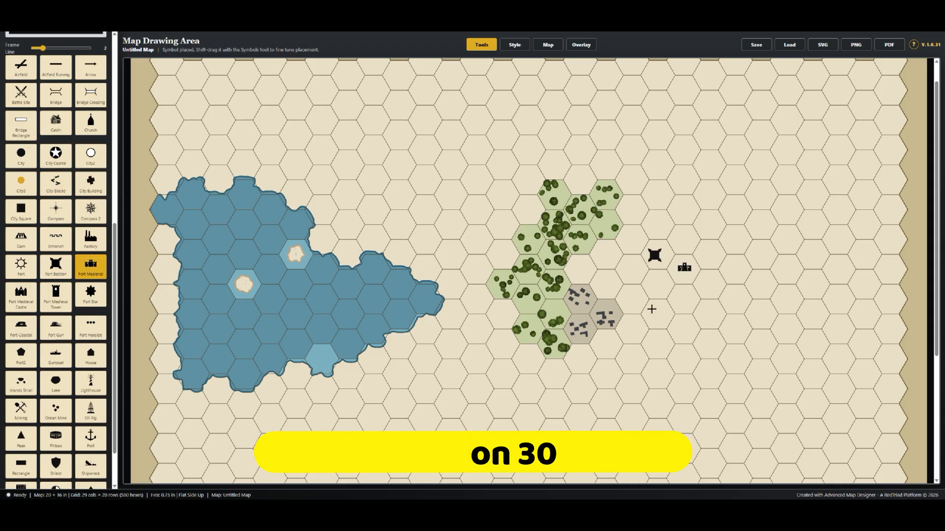
{"action": "left_click", "coordinate": [23, 235]}
{"action": "left_click", "coordinate": [600, 281]}
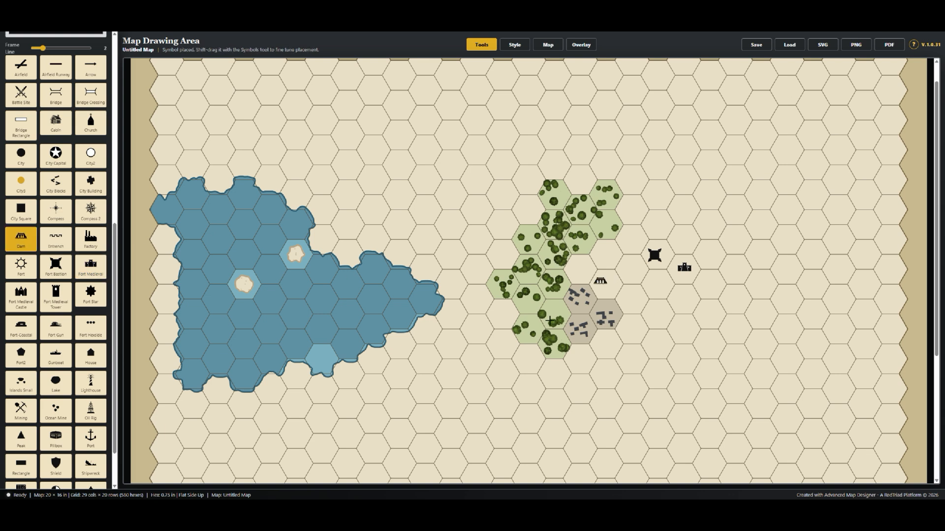
- Add two Fort Medieval Castle symbols, one Fort Medieval Tower and one Fort Star around the forts east of the woodland
{"action": "left_click", "coordinate": [22, 301]}
{"action": "left_click", "coordinate": [657, 311]}
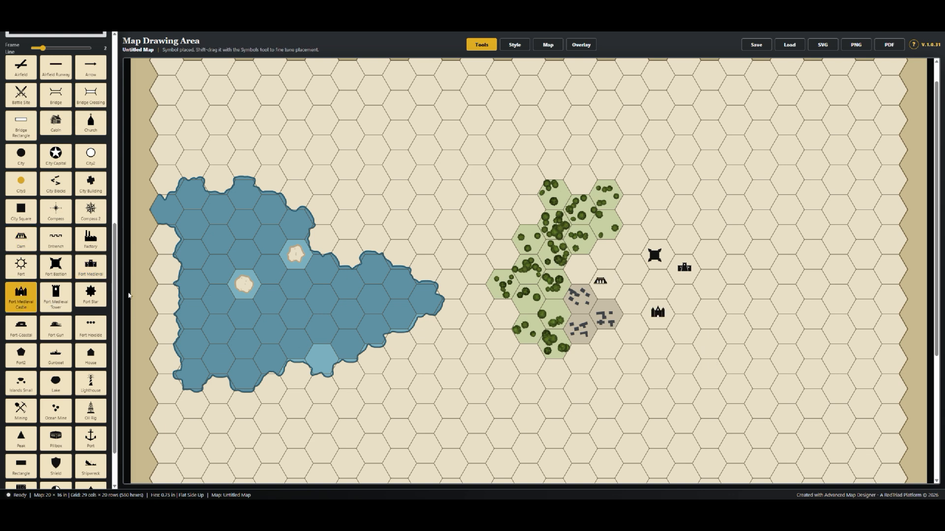
{"action": "left_click", "coordinate": [680, 299]}
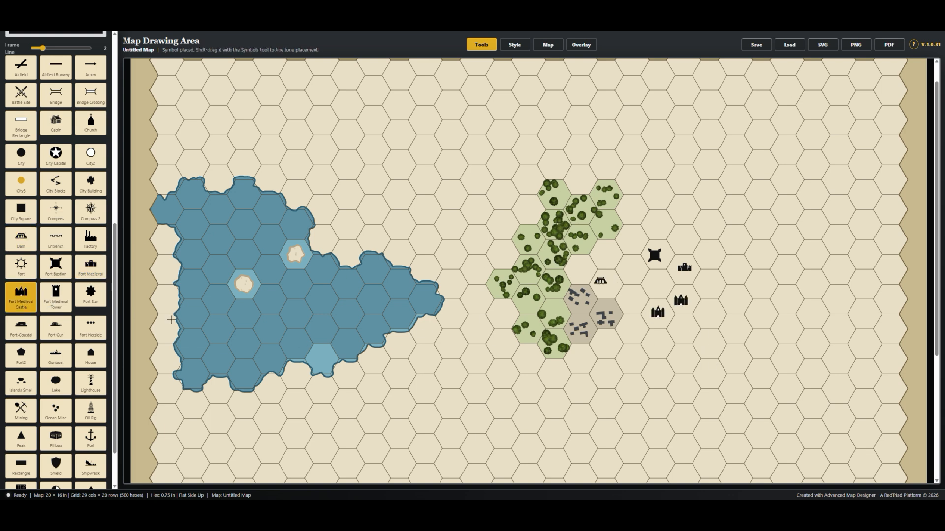
{"action": "left_click", "coordinate": [55, 300]}
{"action": "left_click", "coordinate": [649, 287]}
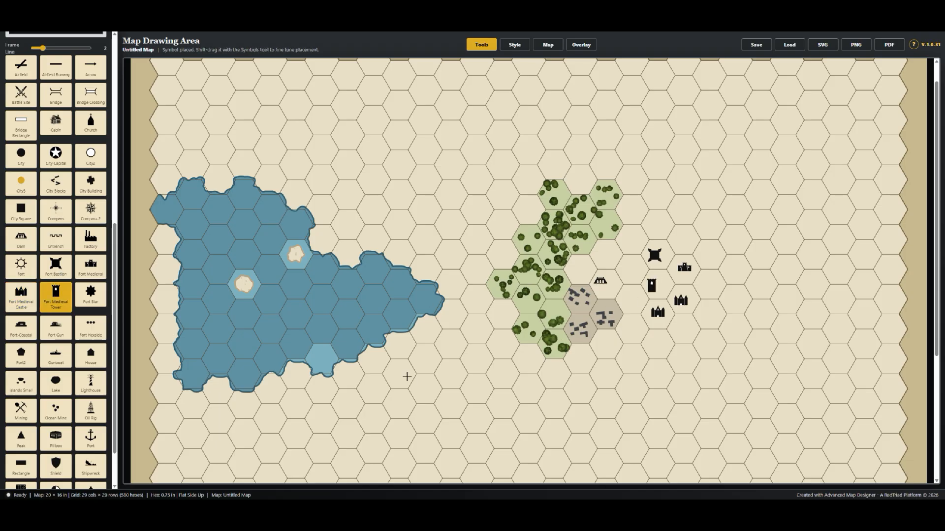
{"action": "left_click", "coordinate": [93, 298]}
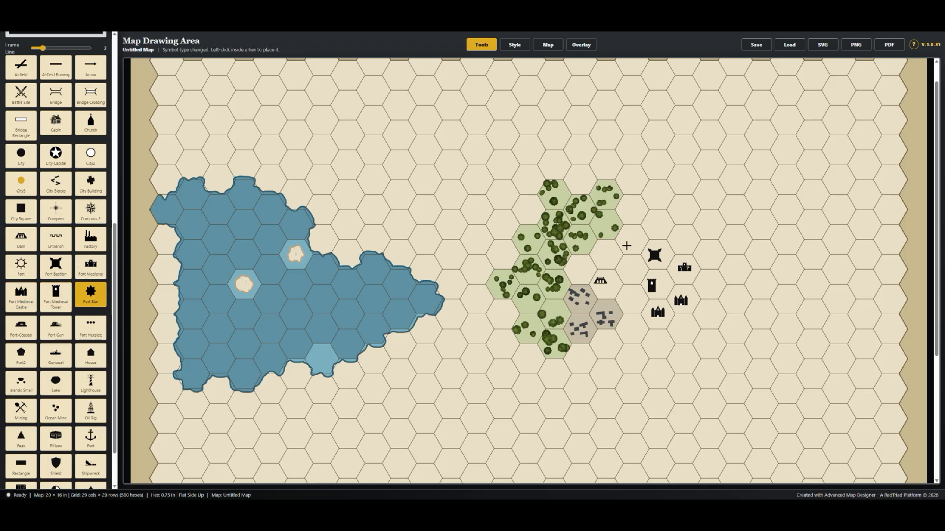
{"action": "left_click", "coordinate": [679, 240]}
- Draw a Railroad route east of the fort symbols, running north-south and bending northeast at its northern end
{"action": "scroll", "coordinate": [709, 305], "scroll_direction": "up", "scroll_amount": 3}
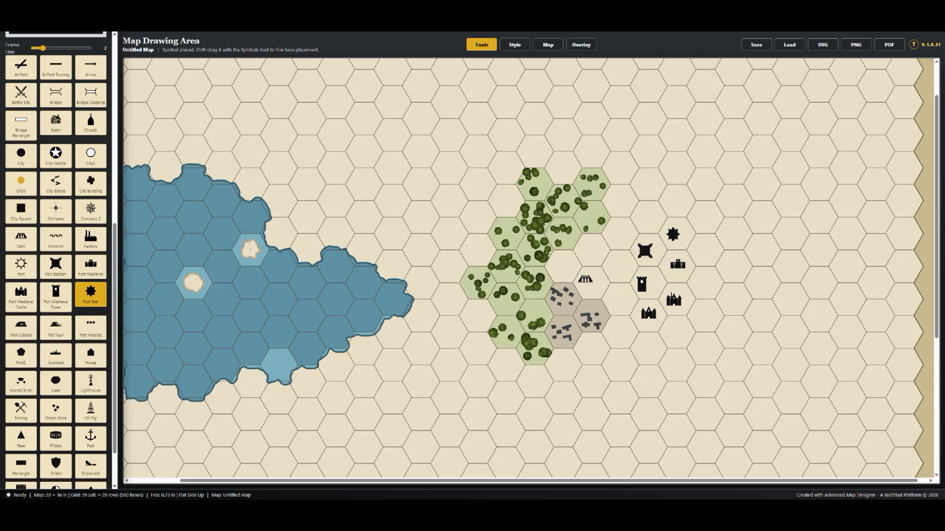
{"action": "scroll", "coordinate": [638, 259], "scroll_direction": "up", "scroll_amount": 3}
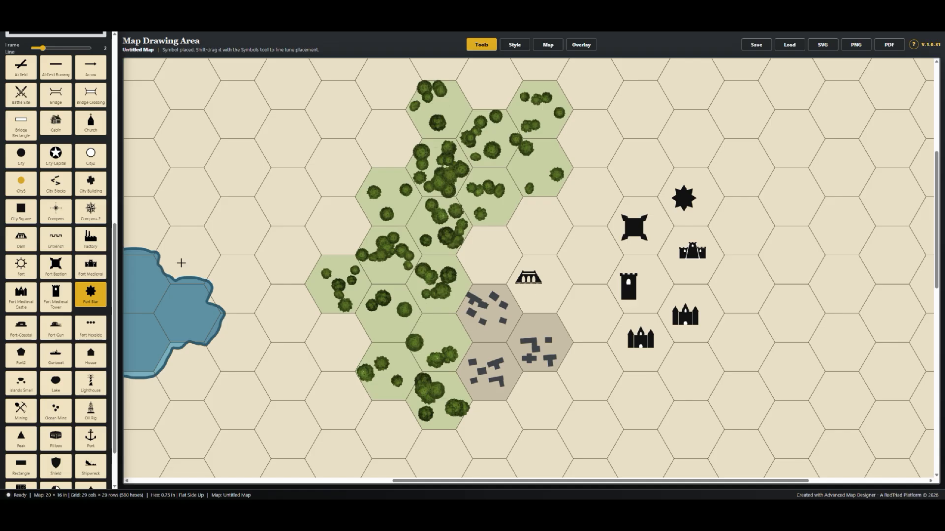
{"action": "scroll", "coordinate": [42, 182], "scroll_direction": "up", "scroll_amount": 8}
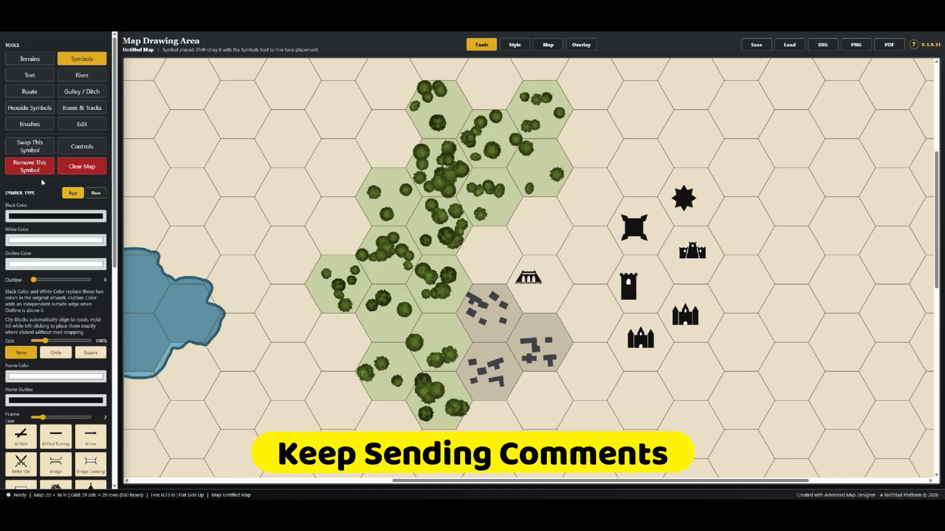
{"action": "scroll", "coordinate": [54, 239], "scroll_direction": "down", "scroll_amount": 2}
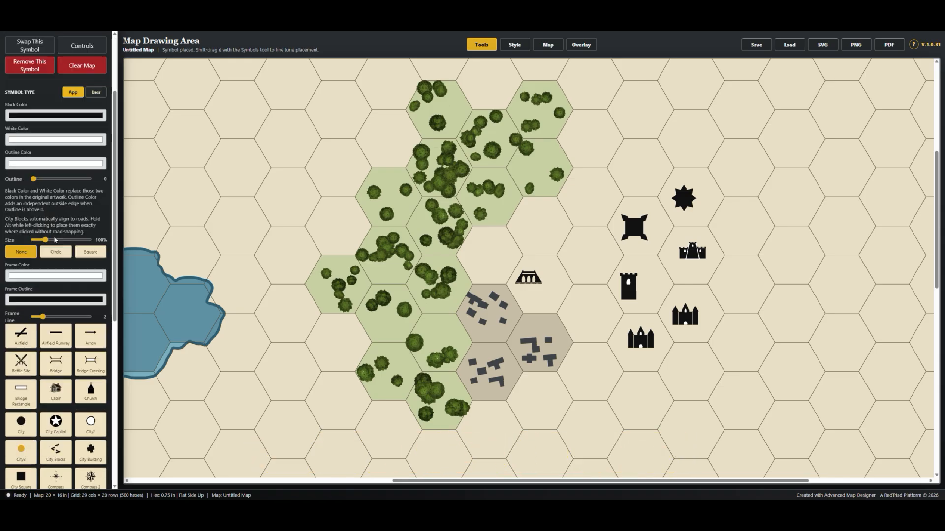
{"action": "scroll", "coordinate": [55, 239], "scroll_direction": "down", "scroll_amount": 1}
{"action": "scroll", "coordinate": [55, 240], "scroll_direction": "up", "scroll_amount": 3}
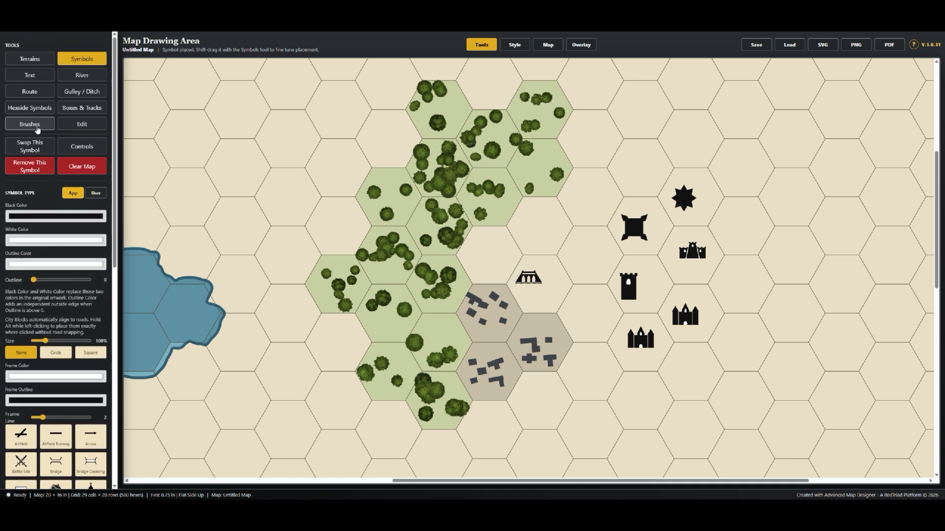
{"action": "left_click", "coordinate": [23, 96]}
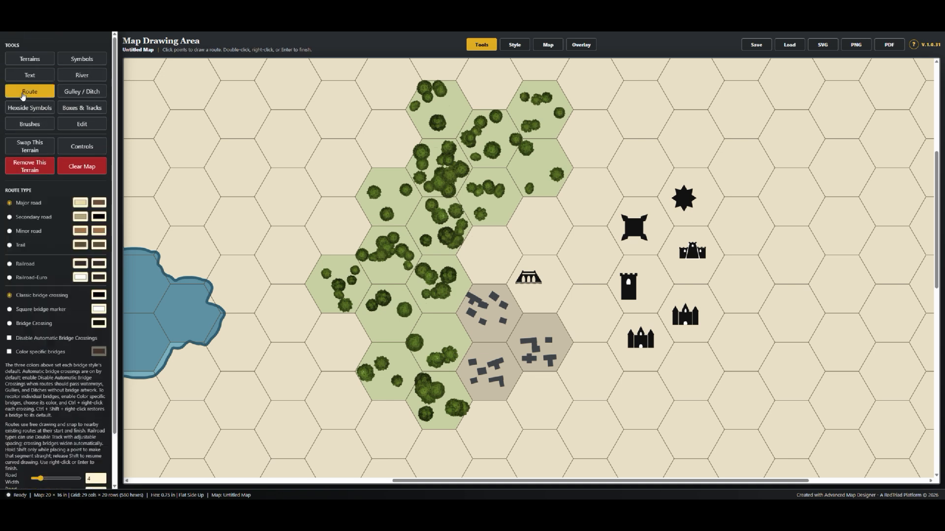
{"action": "left_click", "coordinate": [9, 264]}
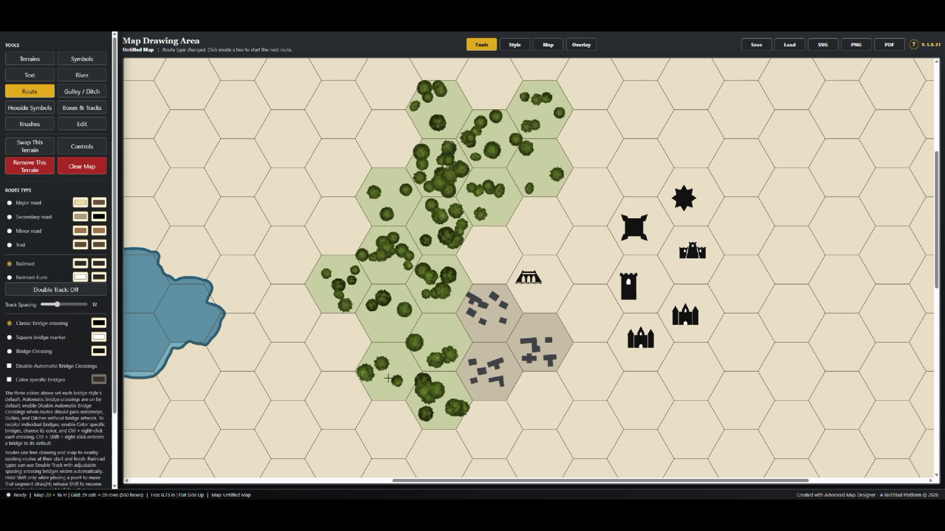
{"action": "left_click", "coordinate": [789, 147]}
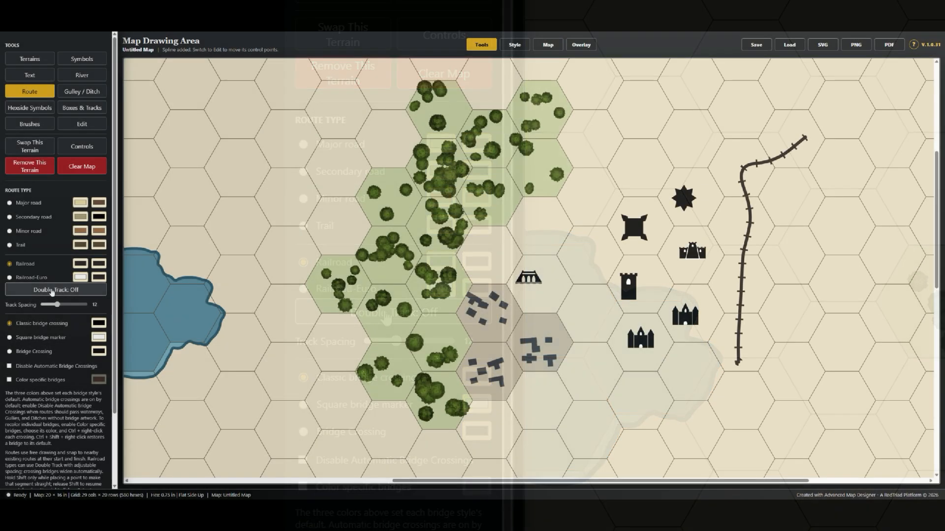
- Turn on Double Track for the Railroad type and draw a curved branch from the southeast that joins the existing line
{"action": "left_click", "coordinate": [52, 291]}
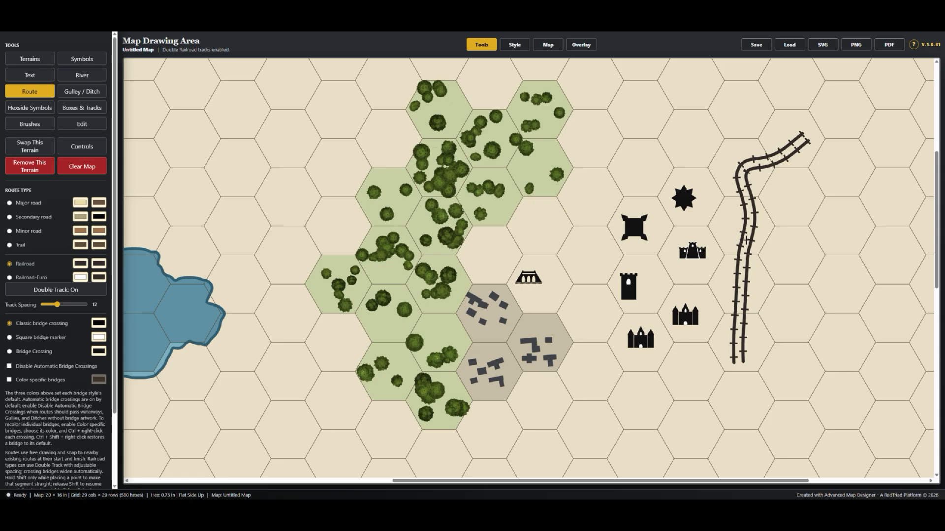
{"action": "mouse_move", "coordinate": [803, 330]}
{"action": "left_mouse_down"}
{"action": "mouse_move", "coordinate": [778, 251]}
{"action": "mouse_move", "coordinate": [751, 239]}
{"action": "left_mouse_up"}
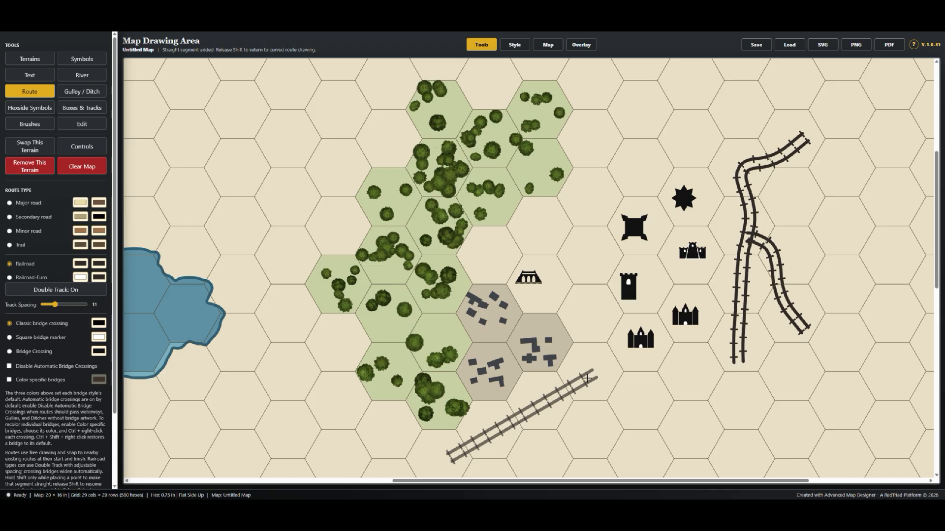
- Finish the straight double-track Railroad south of the City Blocks hexes and increase the track spacing
{"action": "right_click", "coordinate": [587, 378]}
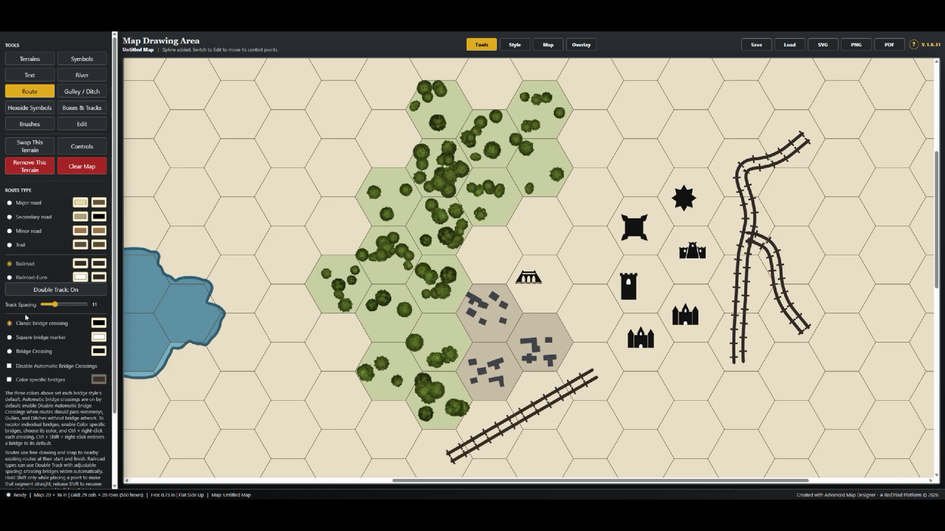
{"action": "left_click_drag", "start_coordinate": [55, 305], "coordinate": [79, 309]}
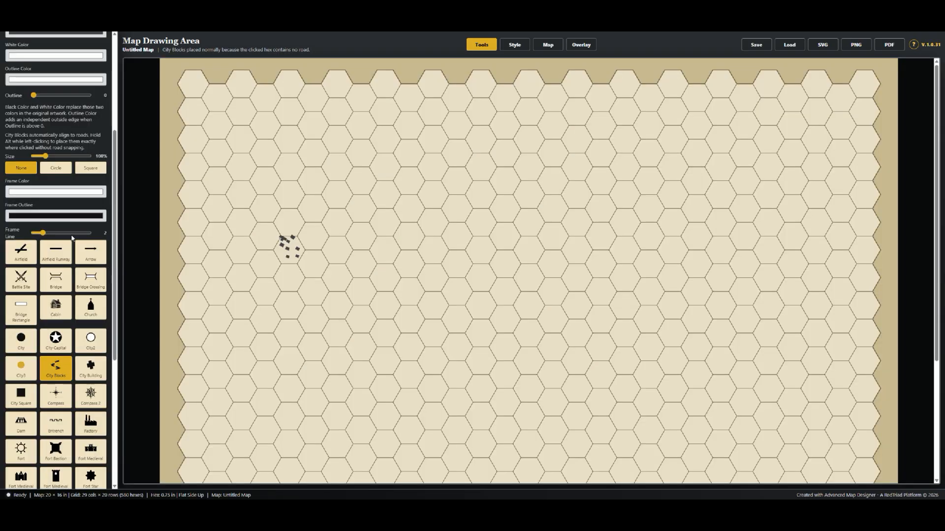
- Draw a Major road from the map's southwest, straight at first and curving north to a northeastern bend
{"action": "scroll", "coordinate": [62, 109], "scroll_direction": "up", "scroll_amount": 5}
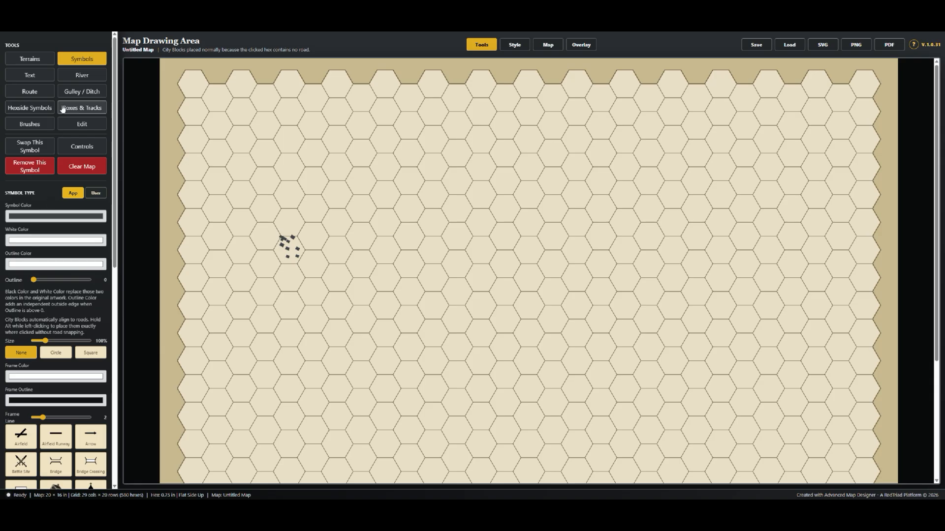
{"action": "left_click", "coordinate": [25, 93]}
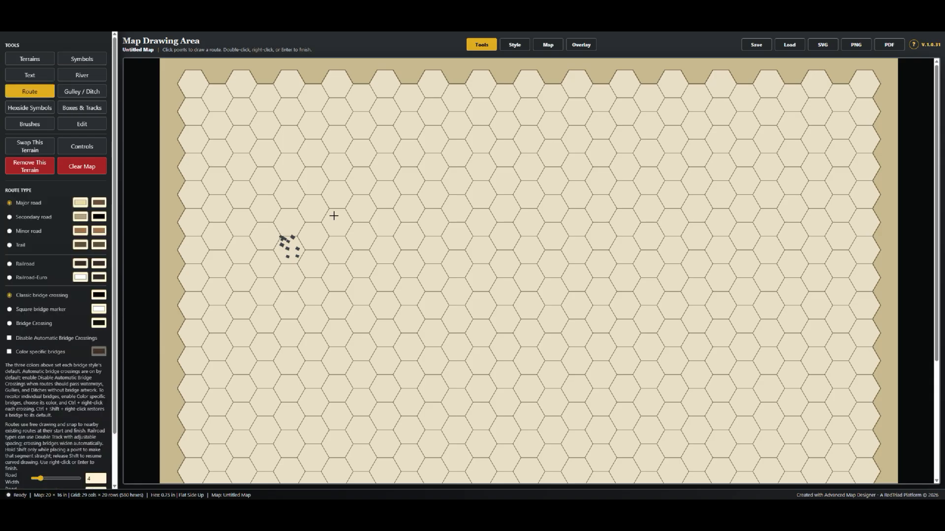
{"action": "left_click", "coordinate": [260, 403]}
{"action": "left_click", "coordinate": [401, 324], "text": "shift"}
{"action": "mouse_move", "coordinate": [443, 292]}
{"action": "left_mouse_down"}
{"action": "mouse_move", "coordinate": [455, 249]}
{"action": "mouse_move", "coordinate": [453, 192]}
{"action": "mouse_move", "coordinate": [464, 175]}
{"action": "mouse_move", "coordinate": [507, 152]}
{"action": "mouse_move", "coordinate": [532, 169]}
{"action": "left_mouse_up"}
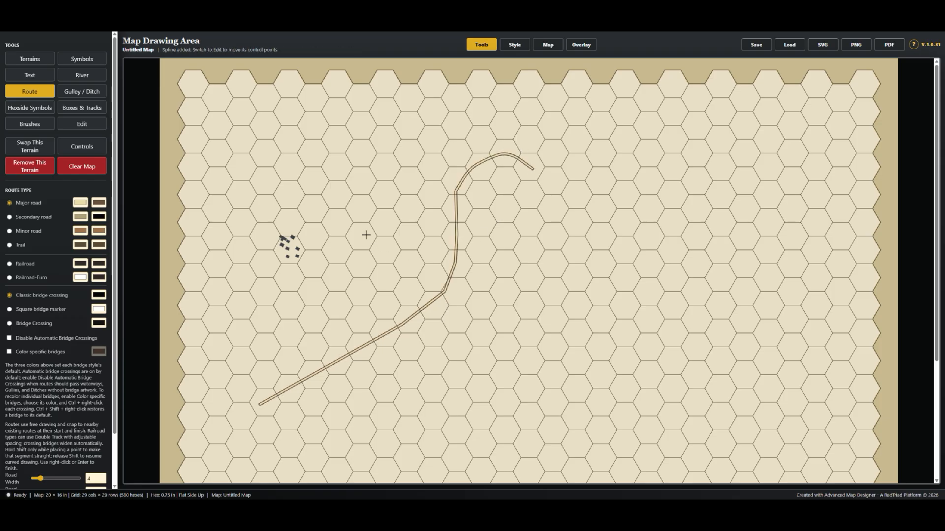
- Add a straight Major road branch from the northwest to the main road and a connecting road between the two
{"action": "left_click", "coordinate": [445, 285]}
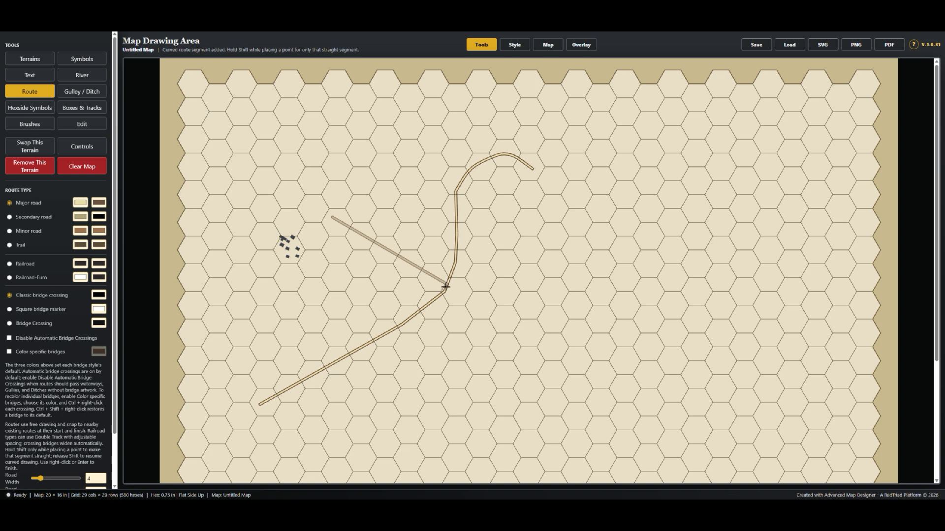
{"action": "right_click", "coordinate": [445, 286]}
{"action": "left_click", "coordinate": [359, 348]}
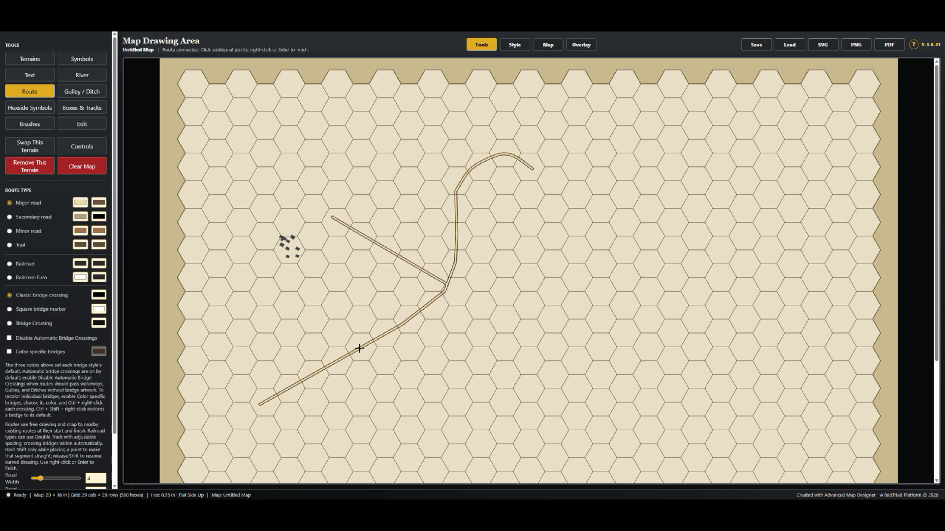
{"action": "left_click", "coordinate": [387, 250]}
{"action": "right_click", "coordinate": [376, 283]}
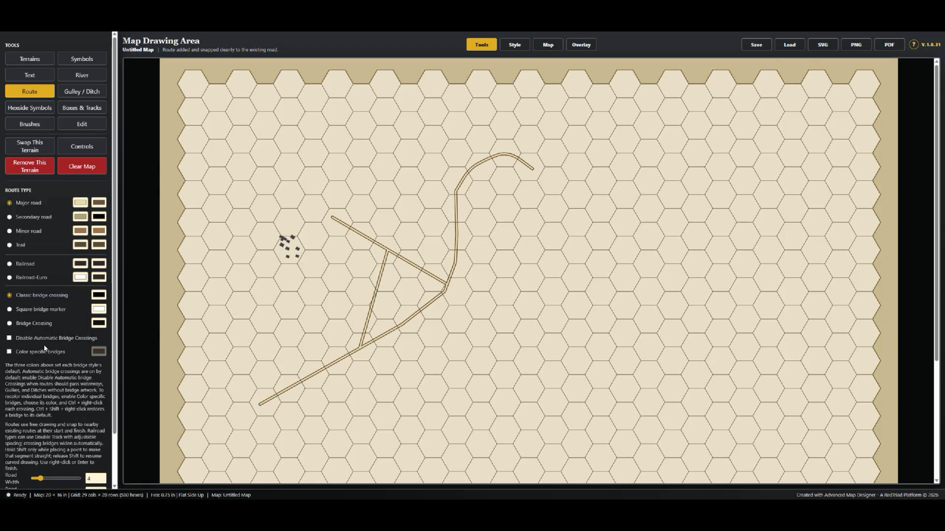
- Remove the lone City Blocks symbol west of the roads
{"action": "scroll", "coordinate": [44, 346], "scroll_direction": "down", "scroll_amount": 1}
{"action": "scroll", "coordinate": [45, 348], "scroll_direction": "up", "scroll_amount": 1}
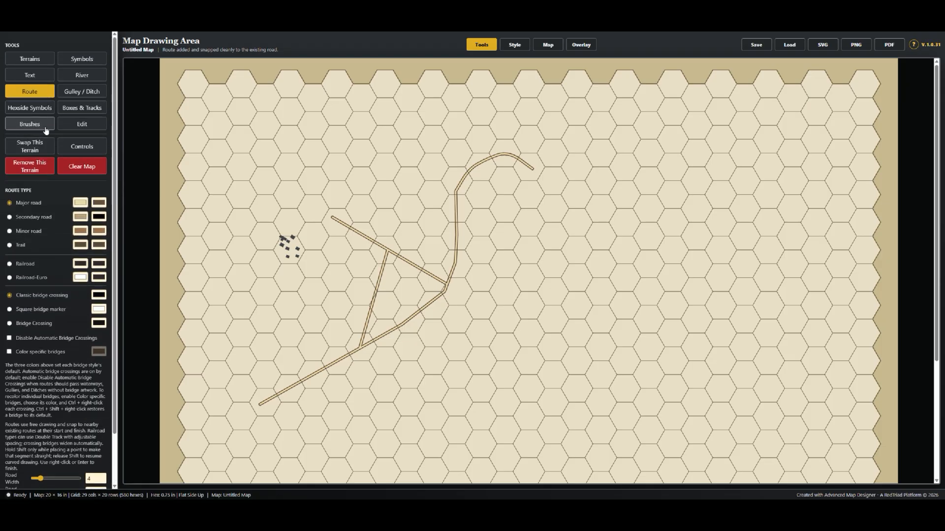
{"action": "left_click", "coordinate": [81, 59]}
{"action": "scroll", "coordinate": [46, 249], "scroll_direction": "down", "scroll_amount": 4}
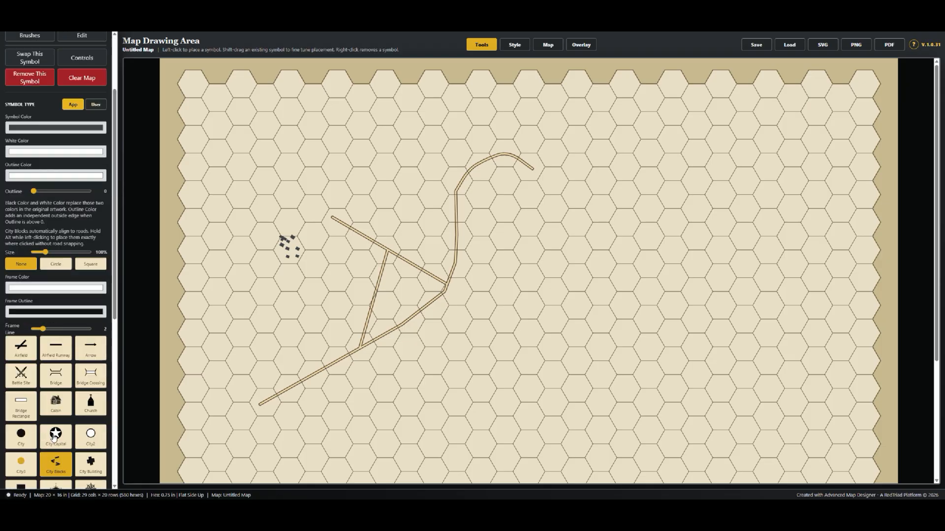
{"action": "right_click", "coordinate": [287, 249]}
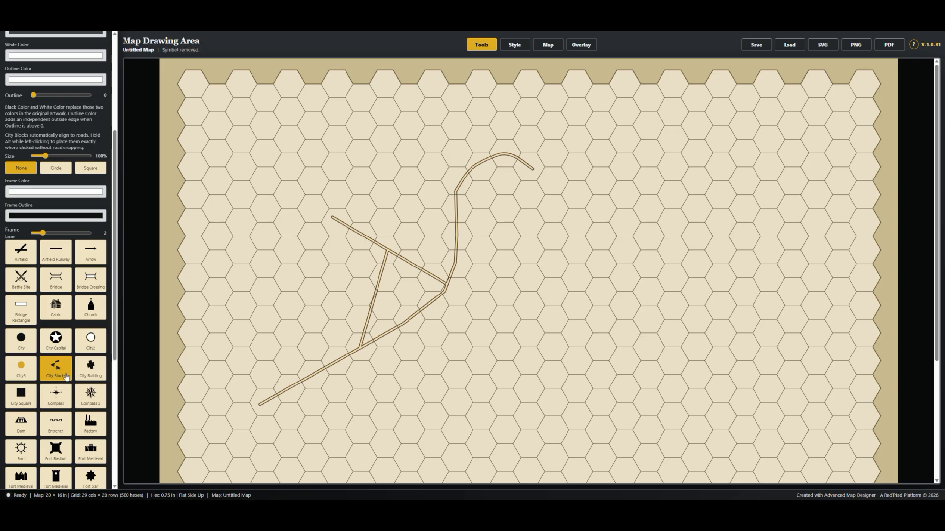
- Place City Blocks symbols along the main road between its southwestern stretch and the northwest branch junction
{"action": "left_click", "coordinate": [336, 363]}
{"action": "left_click", "coordinate": [379, 349]}
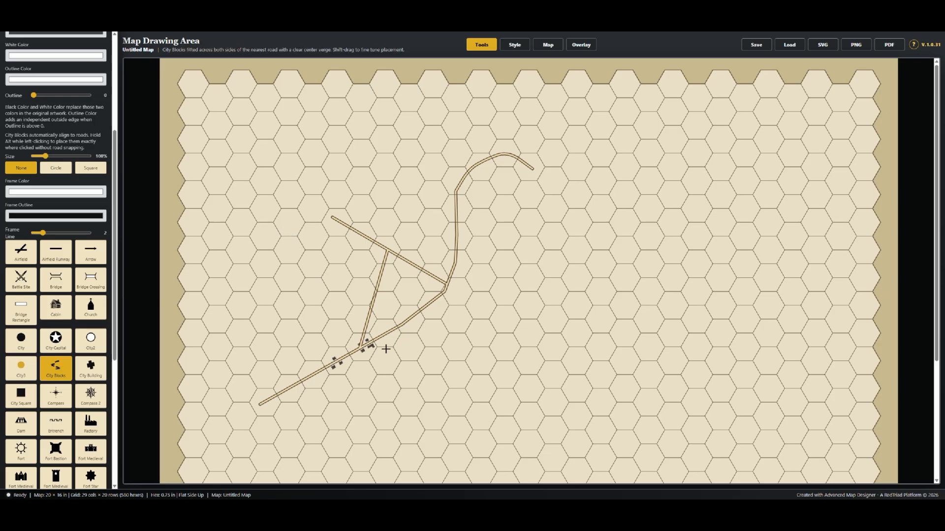
{"action": "scroll", "coordinate": [375, 344], "scroll_direction": "up", "scroll_amount": 3}
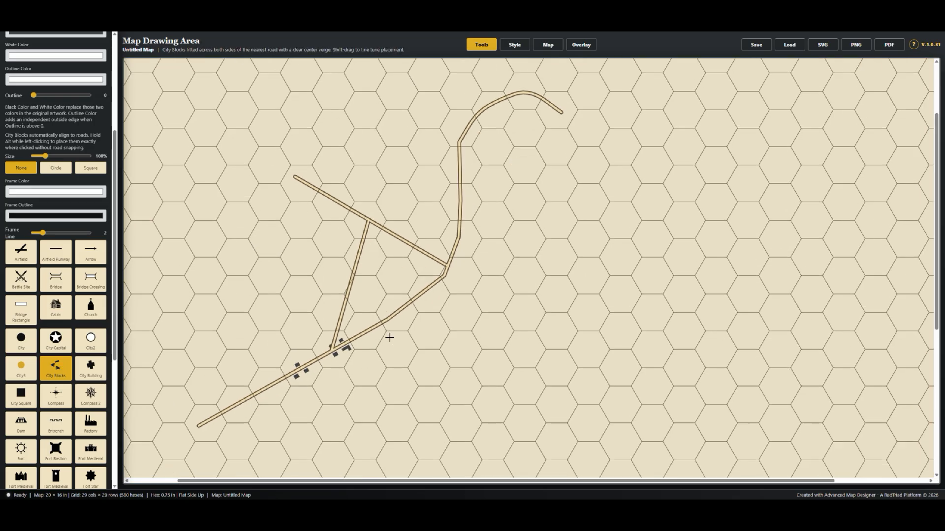
{"action": "left_click", "coordinate": [365, 332]}
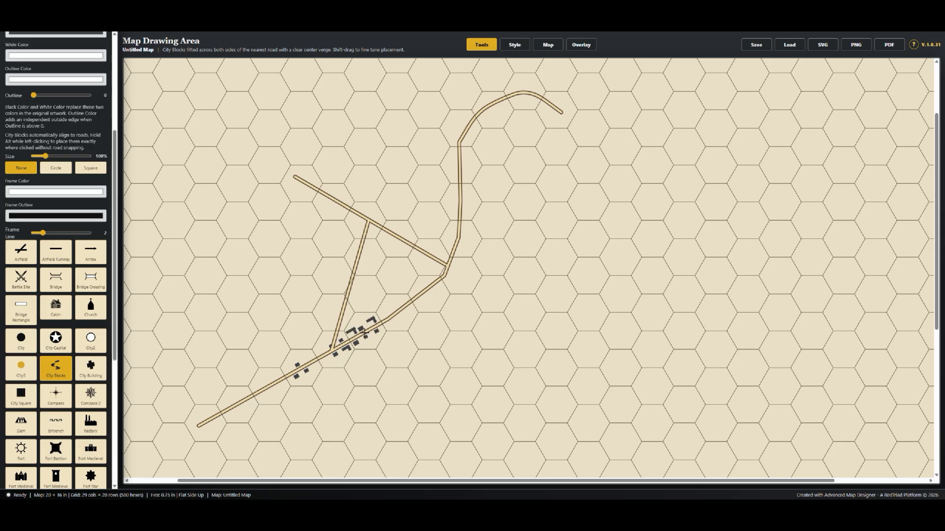
{"action": "left_click", "coordinate": [399, 316]}
{"action": "left_click", "coordinate": [426, 299]}
- Place City Blocks along the northwest branch and the connecting road, plus one inside the road triangle
{"action": "left_click", "coordinate": [439, 268]}
{"action": "left_click", "coordinate": [403, 240]}
{"action": "left_click", "coordinate": [360, 212]}
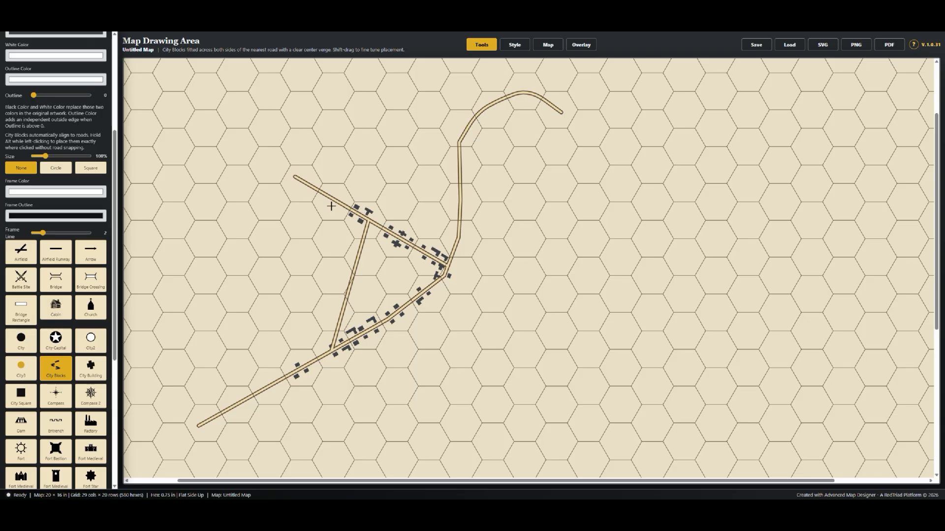
{"action": "left_click", "coordinate": [315, 189]}
{"action": "left_click", "coordinate": [350, 288]}
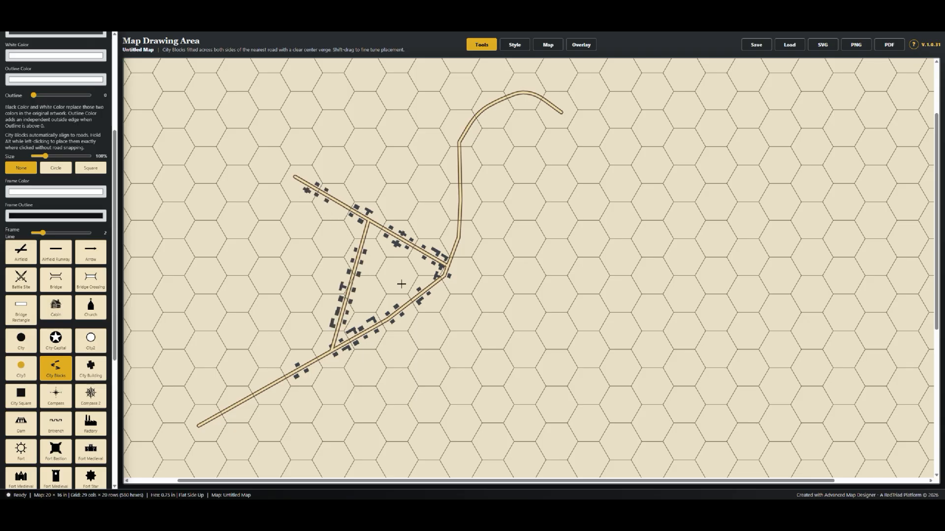
{"action": "left_click_drag", "start_coordinate": [404, 280], "coordinate": [395, 270]}
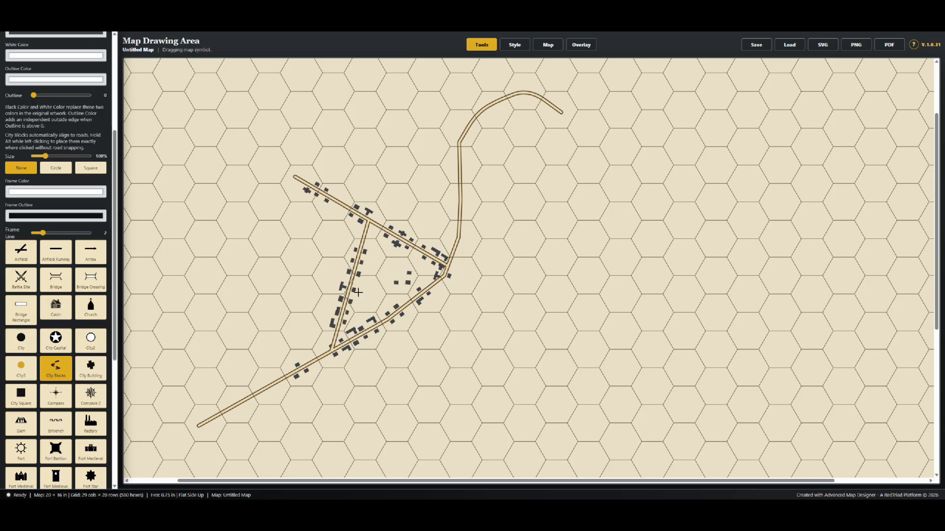
- Replace the City Blocks beside the connecting road's southern half, placing the last one west of it without road snapping
{"action": "right_click", "coordinate": [341, 308]}
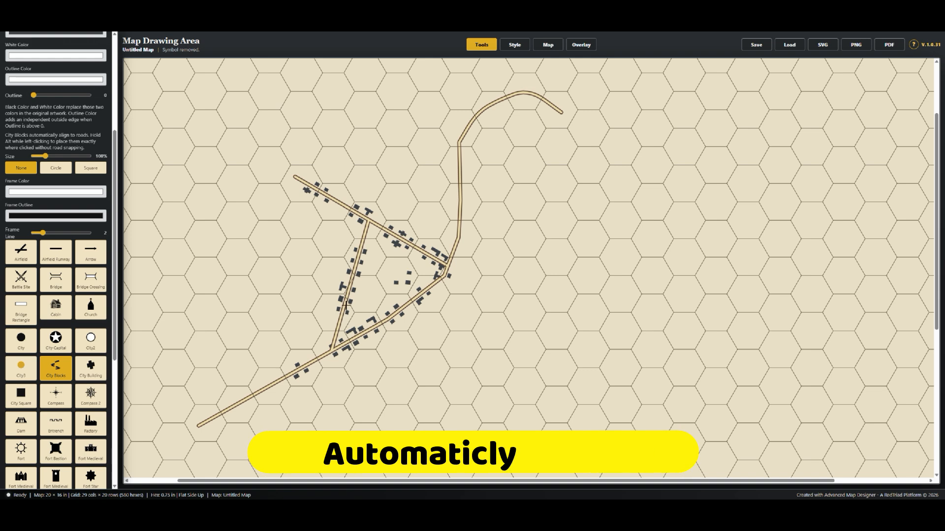
{"action": "left_click", "coordinate": [331, 310]}
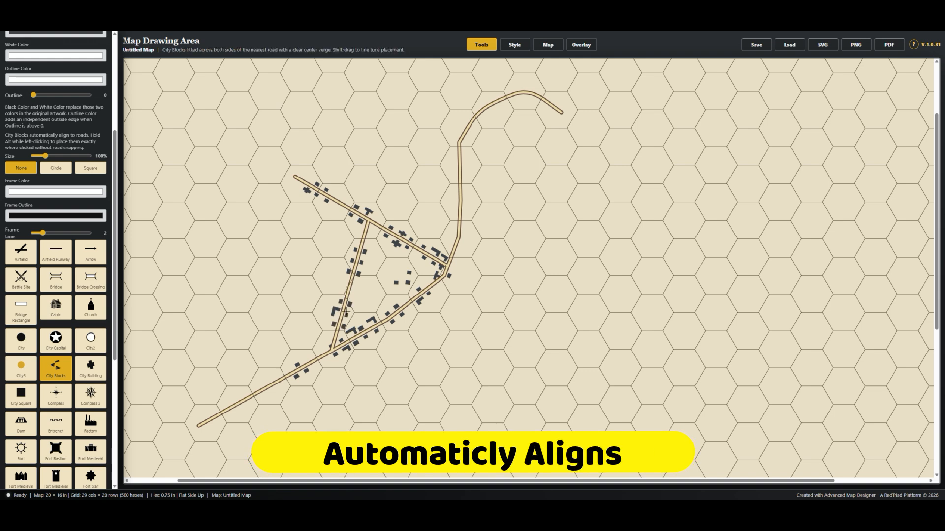
{"action": "right_click", "coordinate": [346, 312]}
{"action": "left_click", "coordinate": [321, 309]}
{"action": "left_click", "coordinate": [322, 296], "text": "alt"}
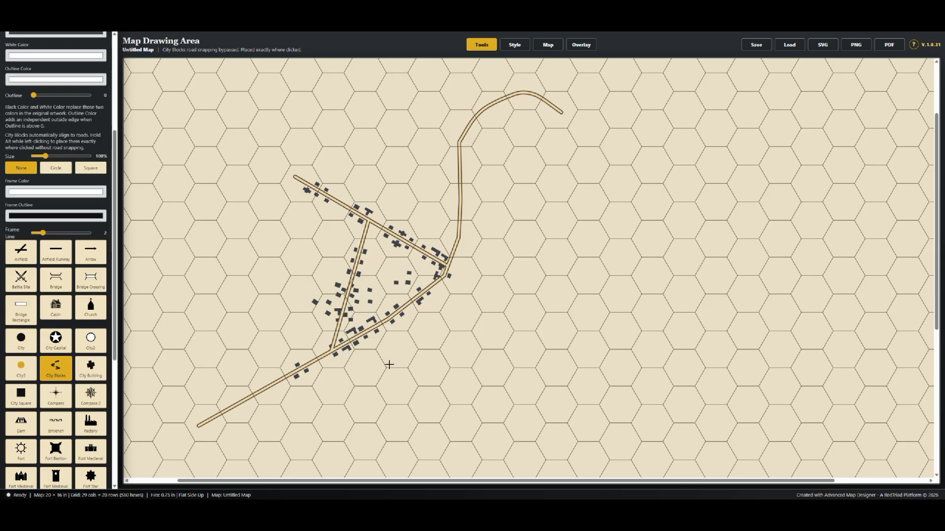
- Fill the road triangle and the area west of the connecting road with City Blocks placed without road snapping
{"action": "left_click", "coordinate": [377, 262]}
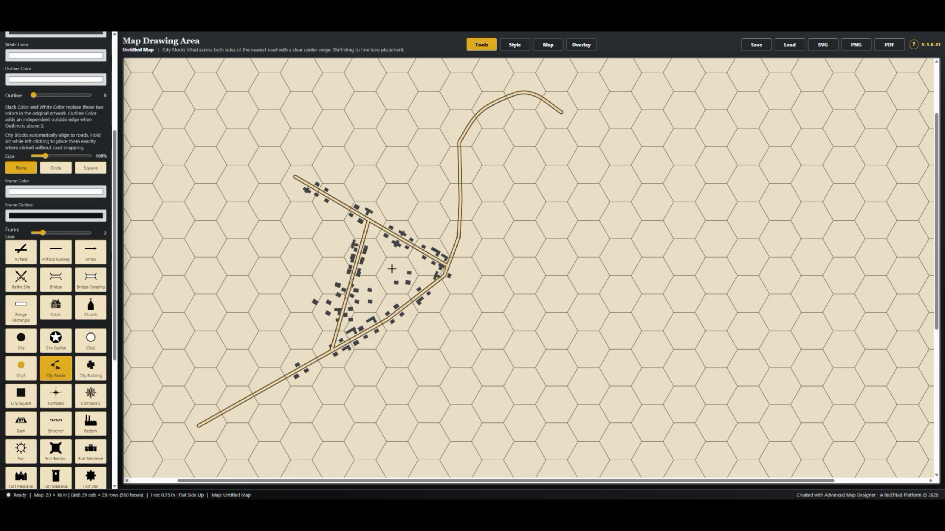
{"action": "key", "text": "ctrl+z"}
{"action": "left_click", "coordinate": [392, 270], "text": "alt"}
{"action": "left_click", "coordinate": [377, 260], "text": "alt"}
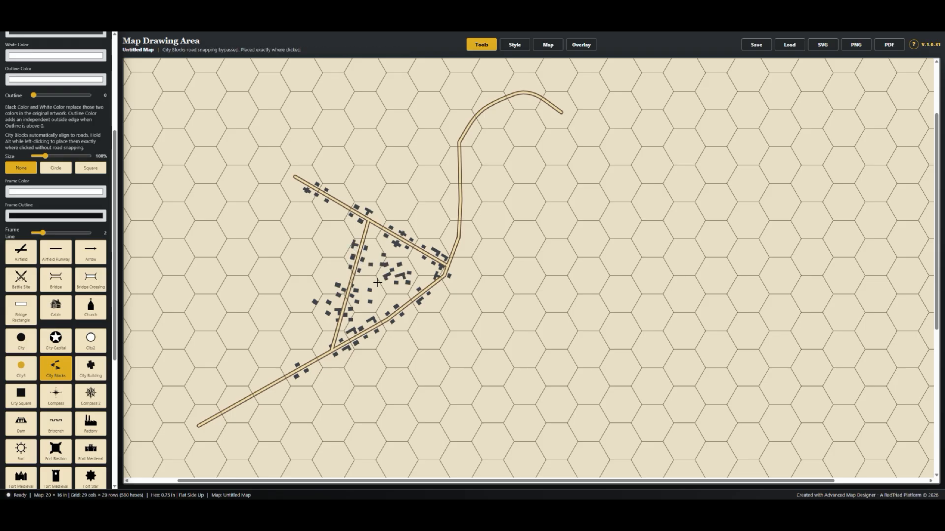
{"action": "left_click", "coordinate": [376, 294], "text": "alt"}
{"action": "left_click", "coordinate": [389, 294], "text": "alt"}
{"action": "left_click", "coordinate": [335, 269], "text": "alt"}
{"action": "left_click", "coordinate": [341, 246], "text": "alt"}
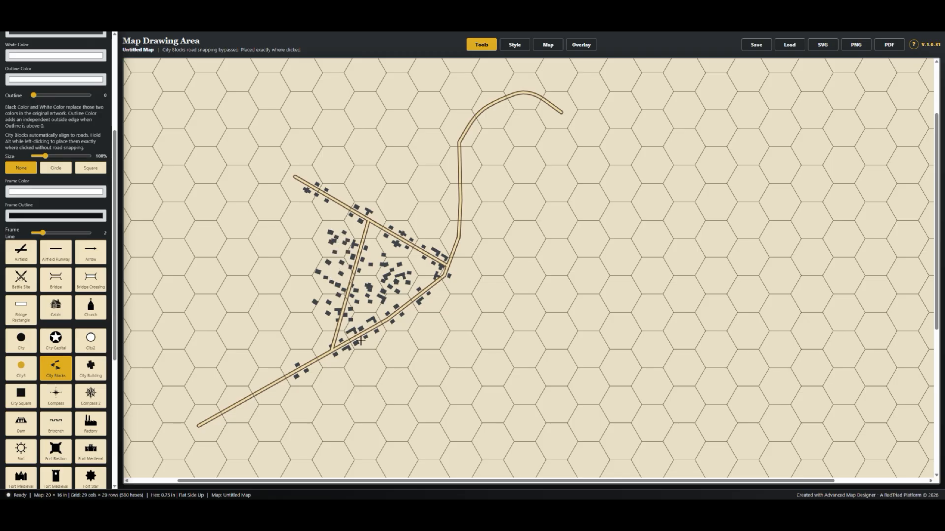
- Paint Roadside Buildings with the brush along the main road's northern curve and its southwestern end
{"action": "scroll", "coordinate": [36, 123], "scroll_direction": "up", "scroll_amount": 4}
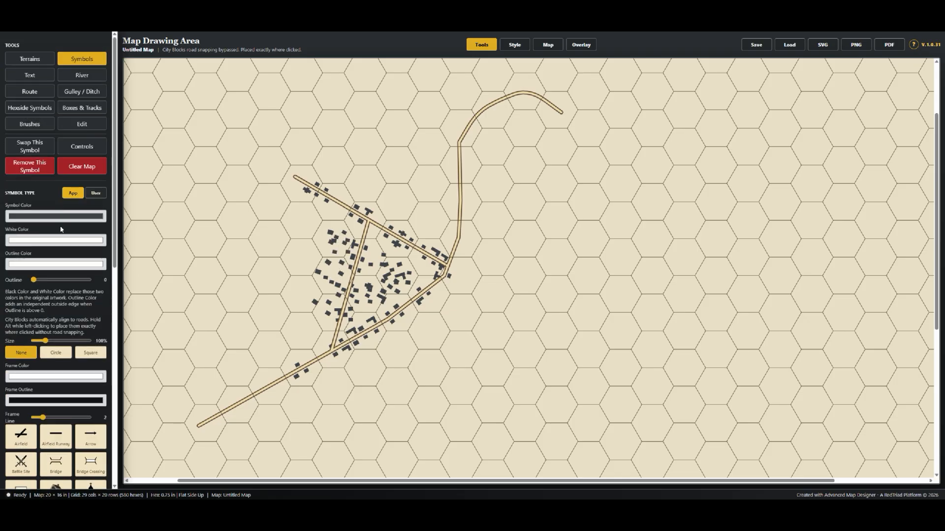
{"action": "left_click", "coordinate": [37, 126]}
{"action": "left_click", "coordinate": [30, 219]}
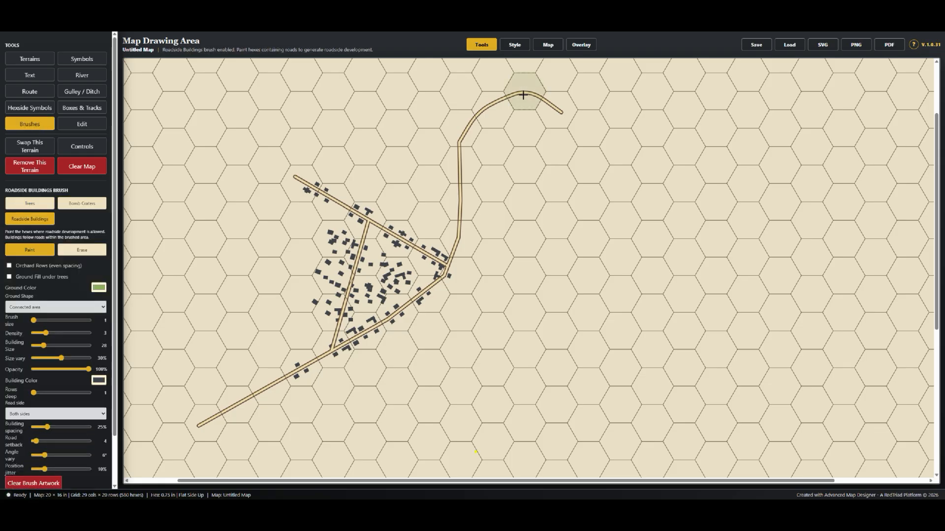
{"action": "left_click_drag", "start_coordinate": [523, 96], "coordinate": [491, 109]}
{"action": "left_click", "coordinate": [491, 109]}
{"action": "mouse_move", "coordinate": [457, 171]}
{"action": "left_mouse_down"}
{"action": "mouse_move", "coordinate": [460, 202]}
{"action": "mouse_move", "coordinate": [492, 147]}
{"action": "mouse_move", "coordinate": [492, 220]}
{"action": "mouse_move", "coordinate": [465, 250]}
{"action": "left_mouse_up"}
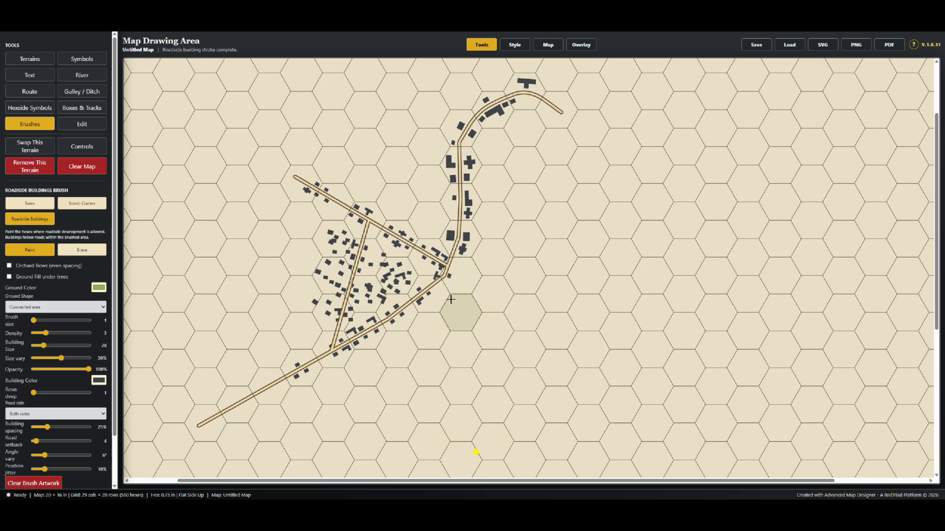
{"action": "left_click_drag", "start_coordinate": [273, 385], "coordinate": [204, 427]}
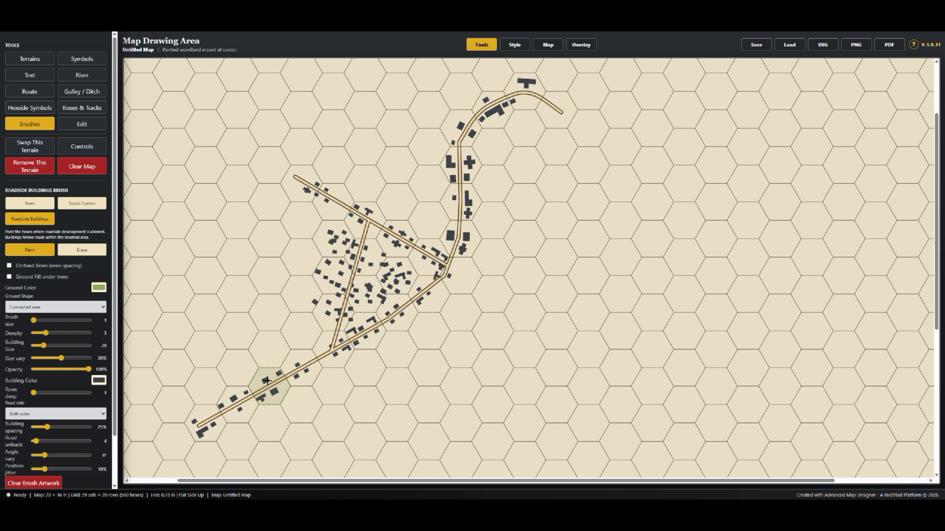
{"action": "mouse_move", "coordinate": [266, 381]}
{"action": "left_mouse_down"}
{"action": "mouse_move", "coordinate": [261, 370]}
{"action": "mouse_move", "coordinate": [267, 381]}
{"action": "left_mouse_up"}
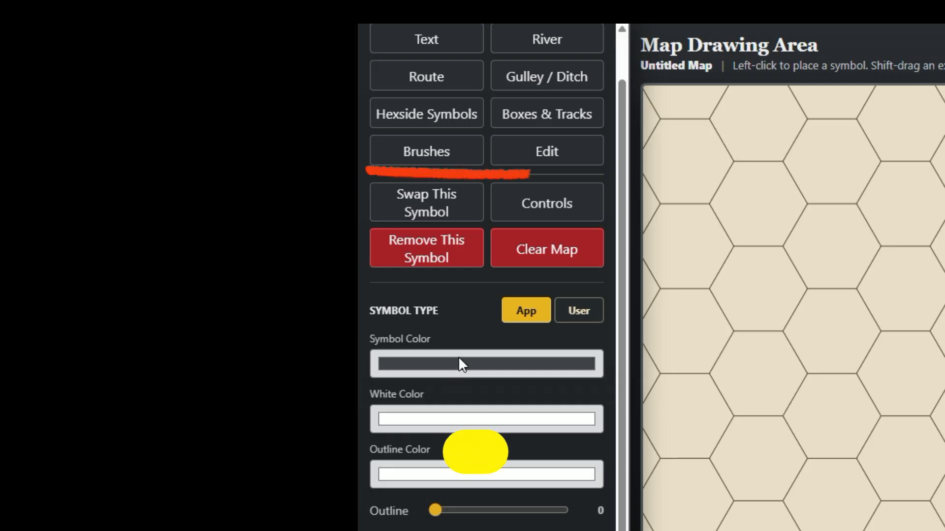
- Enlarge the City Capital symbol to 200% and set its star color to bright yellow-green (RGB 203, 242, 7)
{"action": "scroll", "coordinate": [458, 357], "scroll_direction": "down", "scroll_amount": 2}
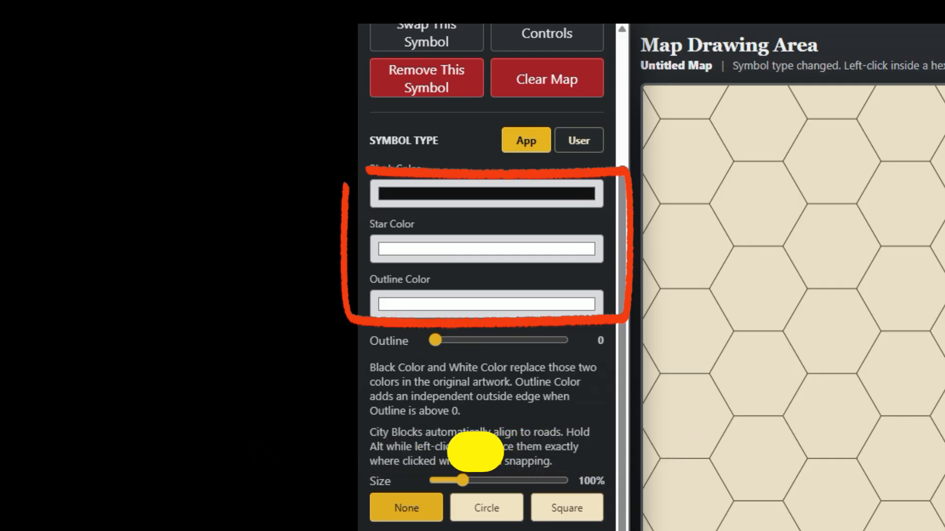
{"action": "left_click_drag", "start_coordinate": [462, 480], "coordinate": [512, 480]}
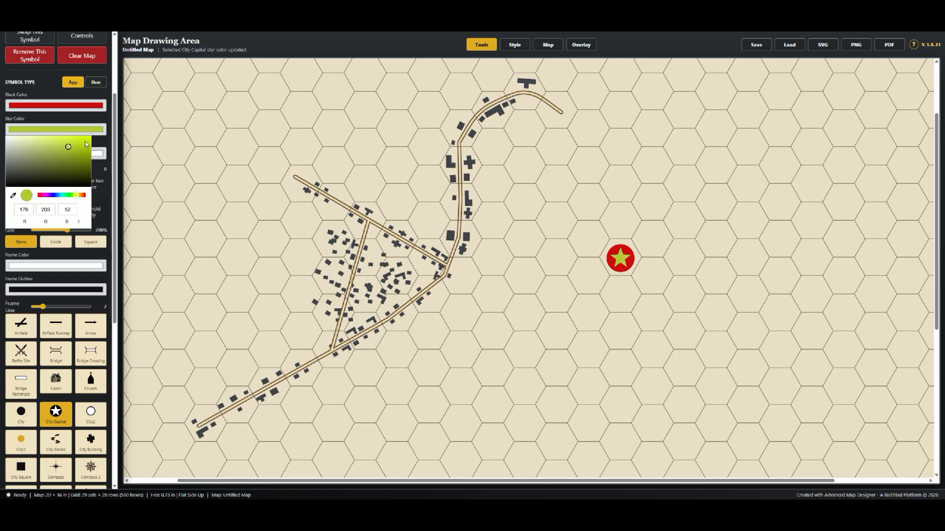
{"action": "left_click_drag", "start_coordinate": [85, 144], "coordinate": [93, 144]}
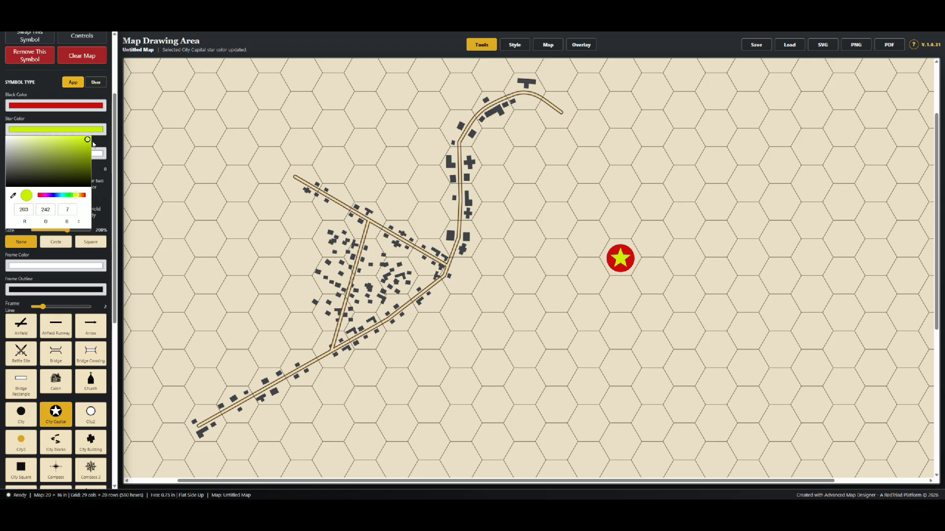
{"action": "left_click", "coordinate": [107, 144]}
- Give the City Capital symbol an outline of 8 and color that outline yellow (RGB 255, 234, 0)
{"action": "left_click", "coordinate": [103, 150]}
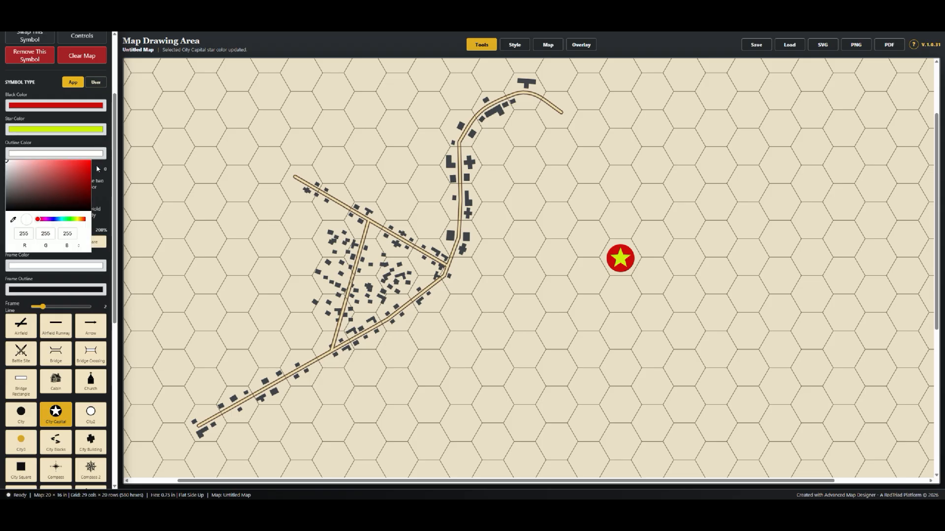
{"action": "left_click", "coordinate": [106, 194]}
{"action": "left_click_drag", "start_coordinate": [34, 169], "coordinate": [71, 170]}
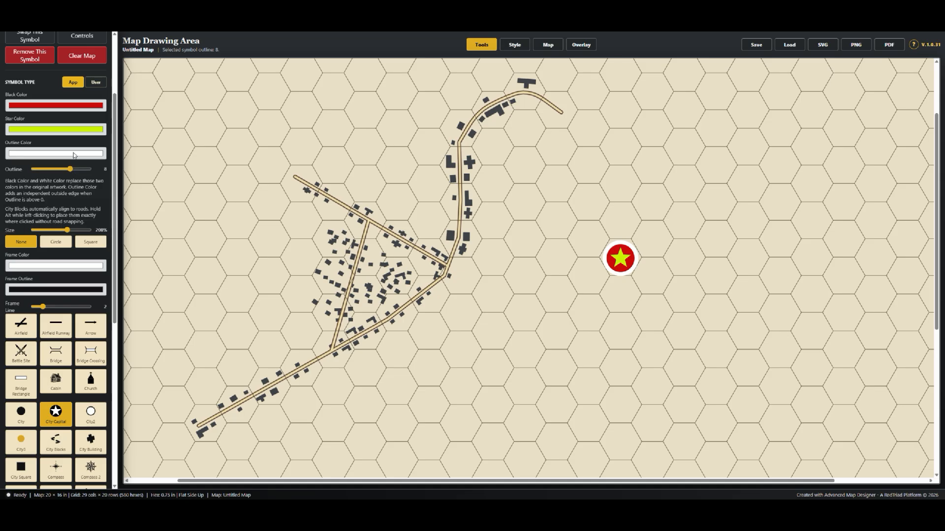
{"action": "left_click", "coordinate": [75, 153]}
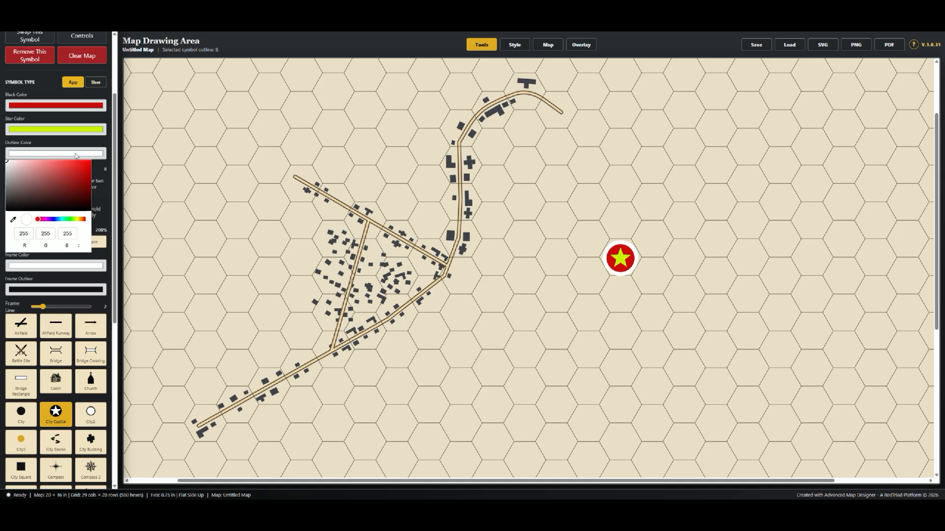
{"action": "left_click", "coordinate": [78, 219]}
{"action": "left_click", "coordinate": [86, 165]}
{"action": "left_click_drag", "start_coordinate": [94, 155], "coordinate": [93, 156]}
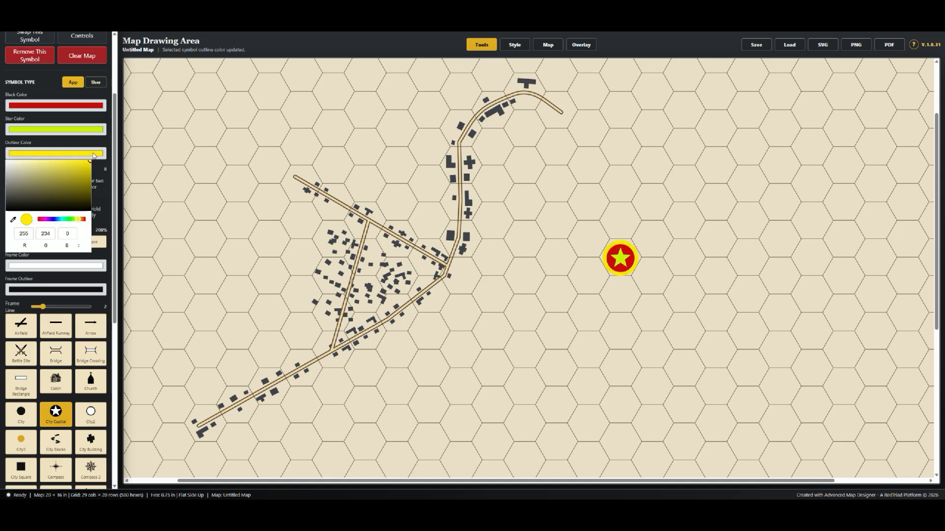
- Recolor the City Capital symbol's outline dark gray (RGB 82, 82, 82) and place a Bridge Crossing symbol in a hex southwest of it
{"action": "left_click_drag", "start_coordinate": [20, 183], "coordinate": [6, 196]}
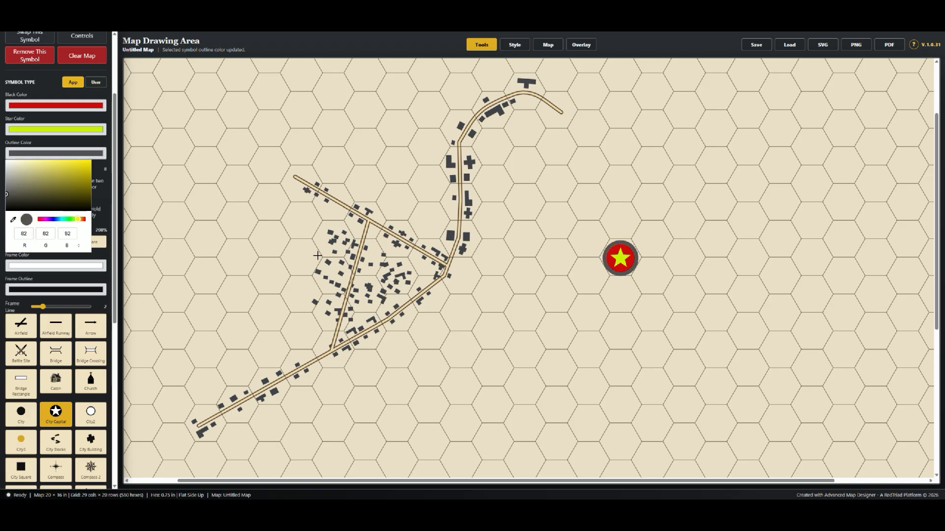
{"action": "left_click", "coordinate": [92, 353]}
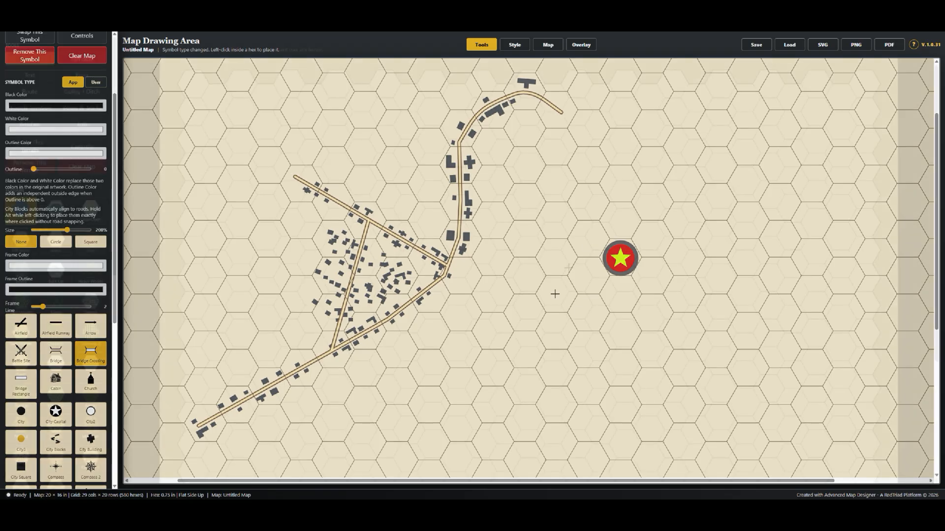
{"action": "left_click", "coordinate": [554, 294]}
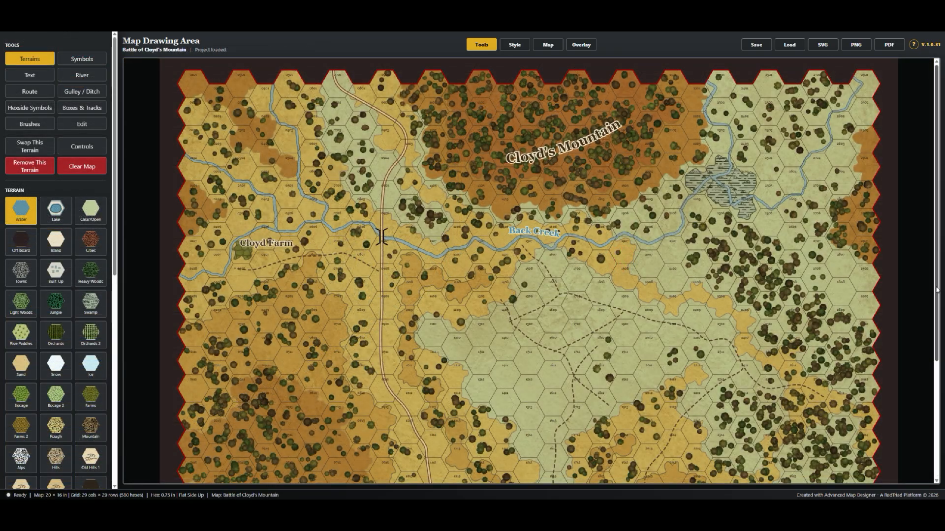
- Look over the southern part of the Battle of Cloyd's Mountain map
{"action": "left_click_drag", "start_coordinate": [937, 289], "coordinate": [936, 403]}
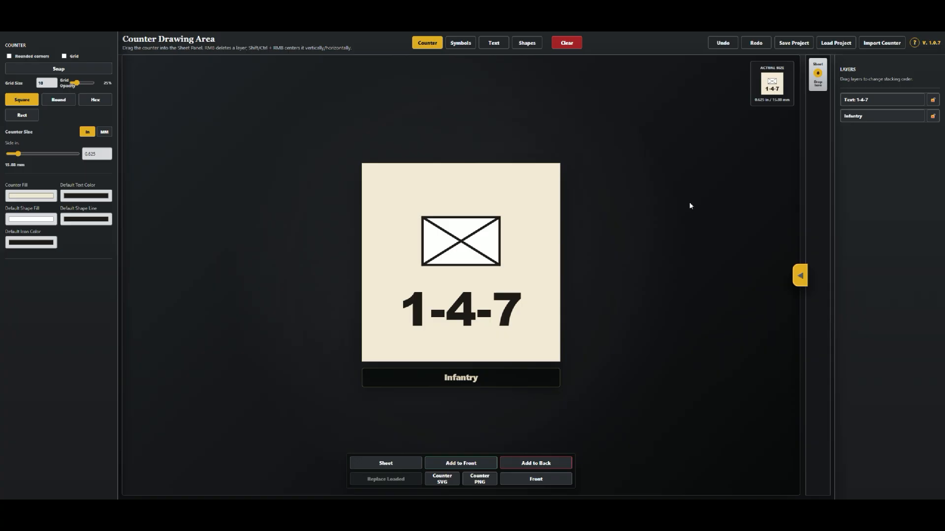
- In the counter designer, show the counter sheet and fill its first front row with eleven copies of the 1-4-7 Infantry counter
{"action": "left_click", "coordinate": [799, 277]}
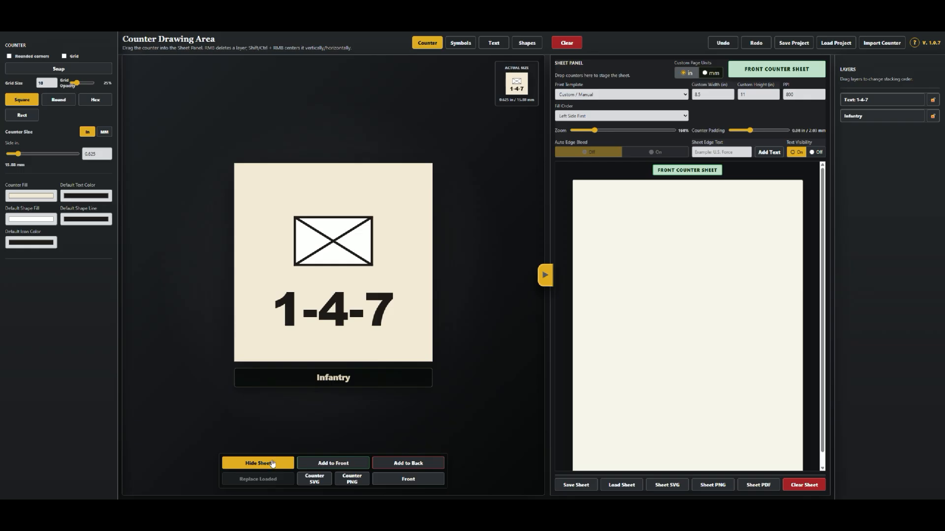
{"action": "left_click", "coordinate": [352, 469]}
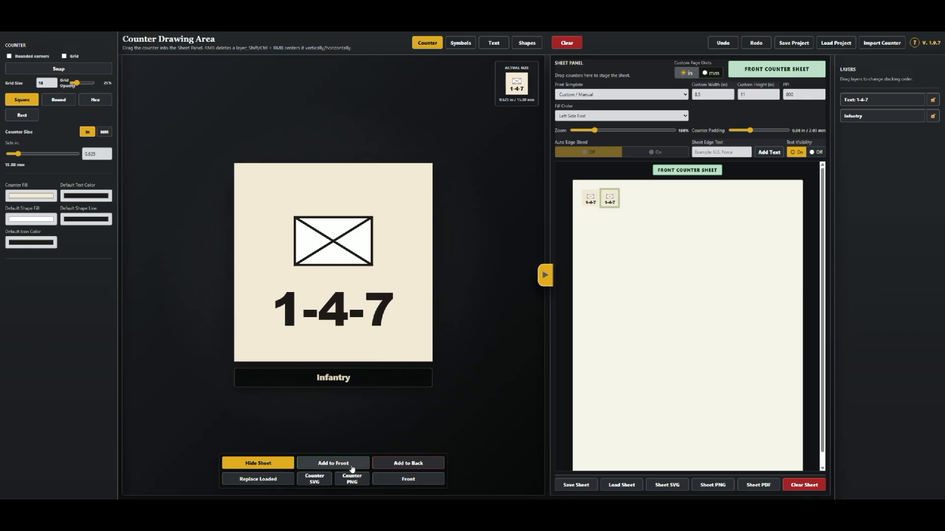
{"action": "left_click", "coordinate": [353, 466]}
{"action": "left_click", "coordinate": [352, 465]}
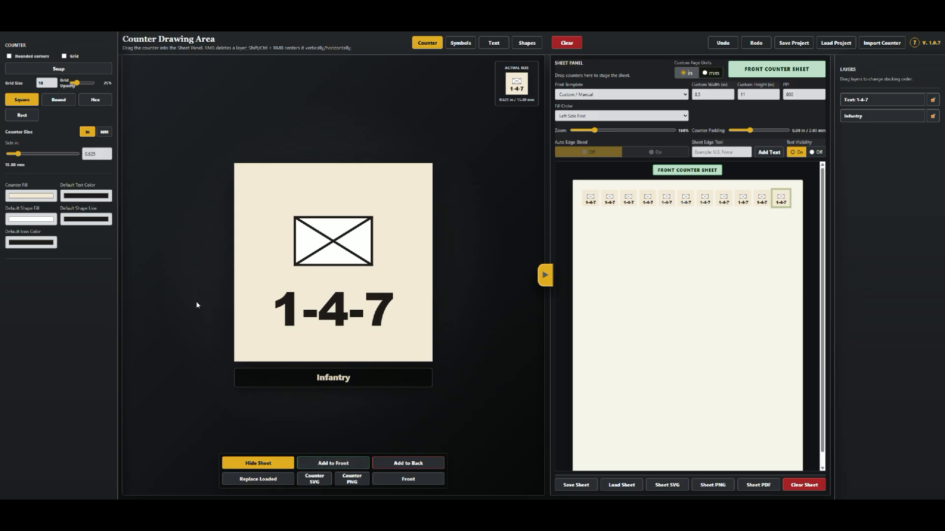
- Replace the counter's Infantry symbol with the NATO Armored Recon symbol and add two copies of the counter to the front sheet
{"action": "left_click", "coordinate": [464, 42]}
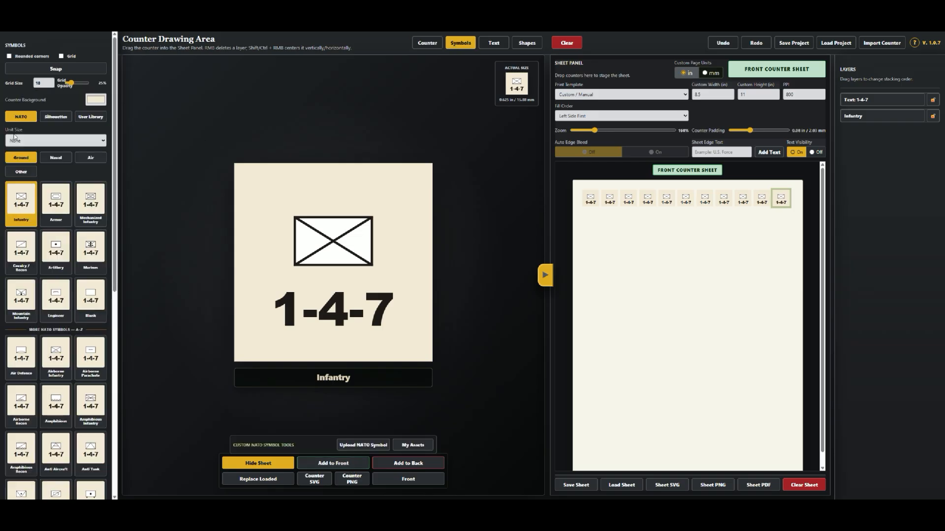
{"action": "scroll", "coordinate": [52, 202], "scroll_direction": "down", "scroll_amount": 1}
{"action": "scroll", "coordinate": [51, 202], "scroll_direction": "down", "scroll_amount": 2}
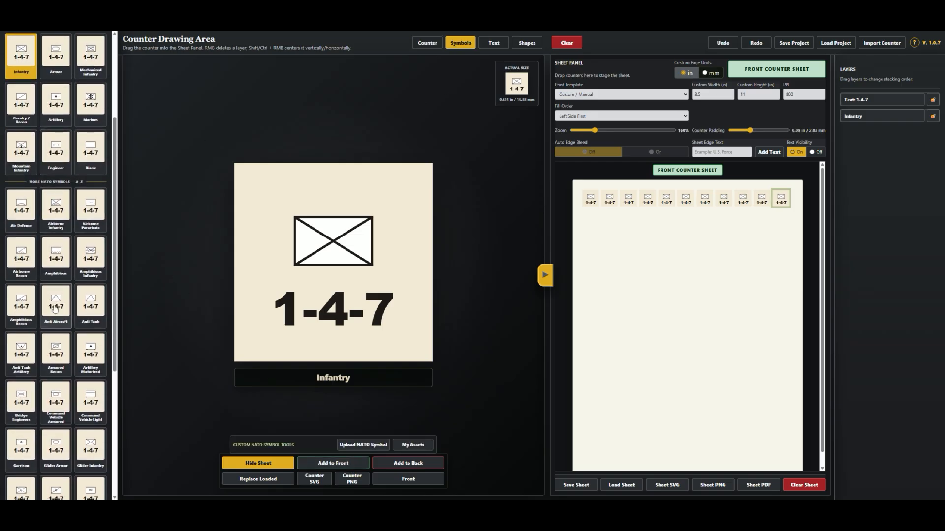
{"action": "left_click", "coordinate": [56, 352]}
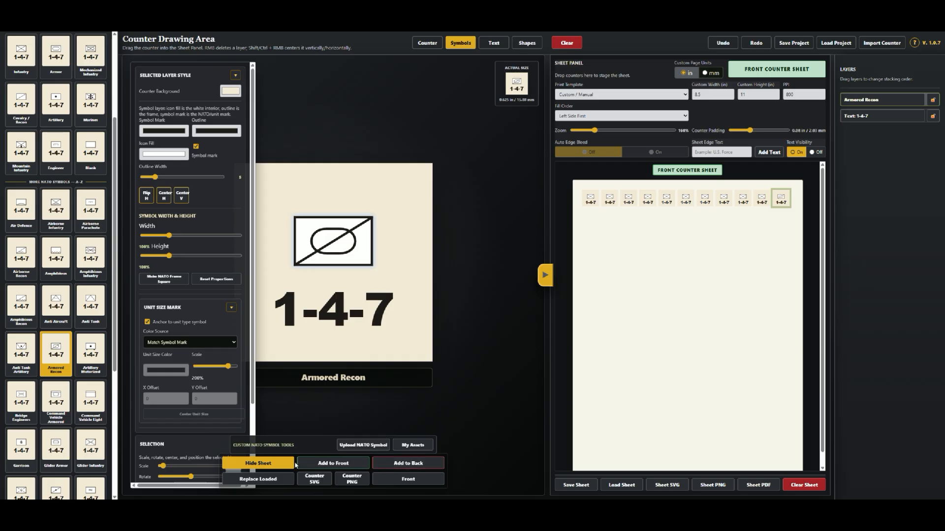
{"action": "left_click", "coordinate": [323, 465]}
{"action": "left_click", "coordinate": [323, 465]}
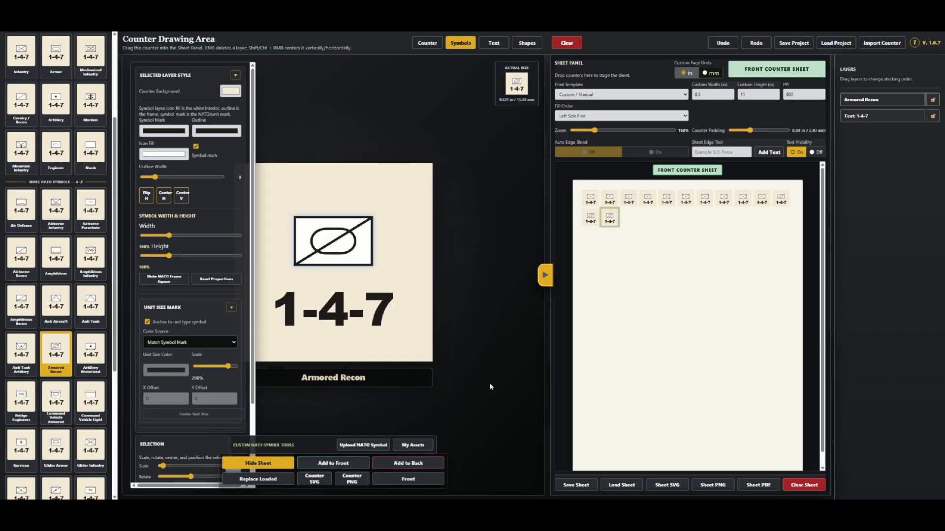